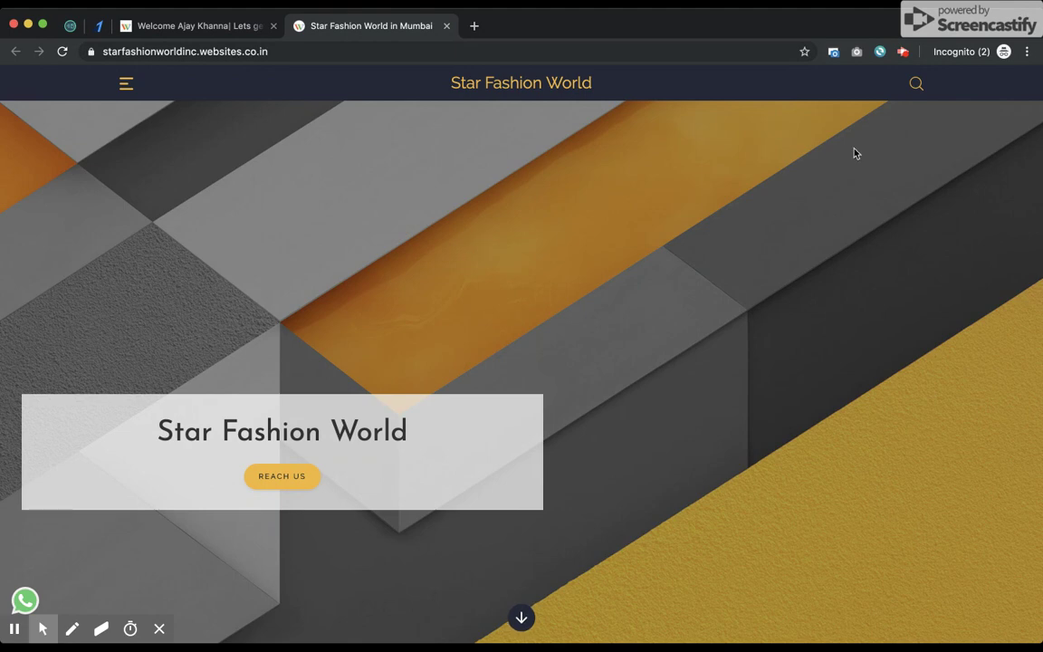
Step: Look over the live Star Fashion World site, then go back to the websites.co.in dashboard
scroll(814, 301, "down", 15)
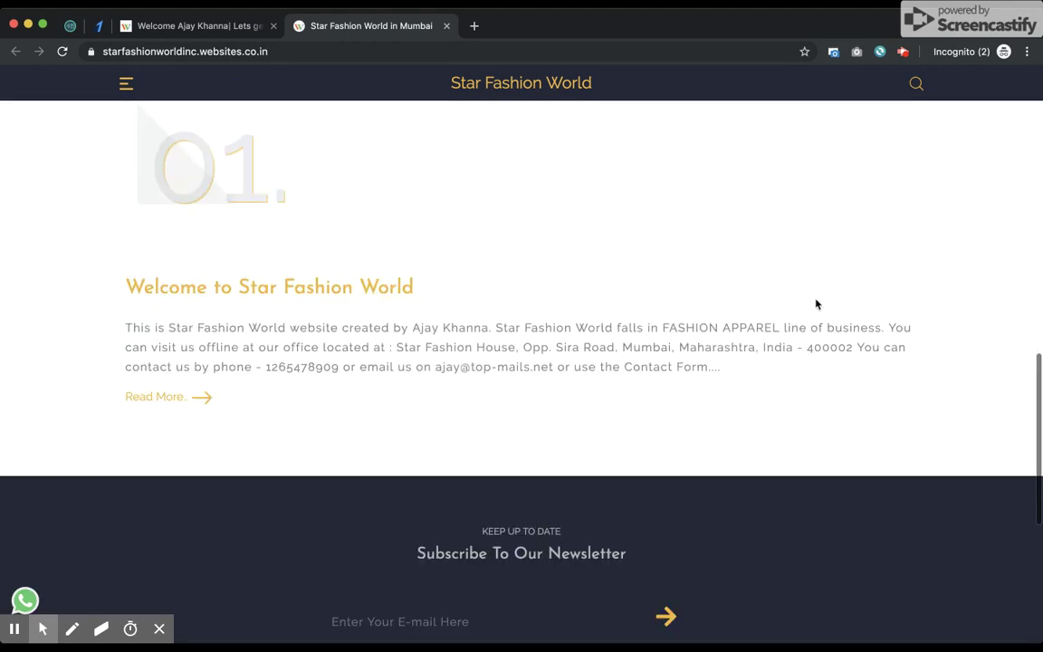
scroll(814, 304, "up", 15)
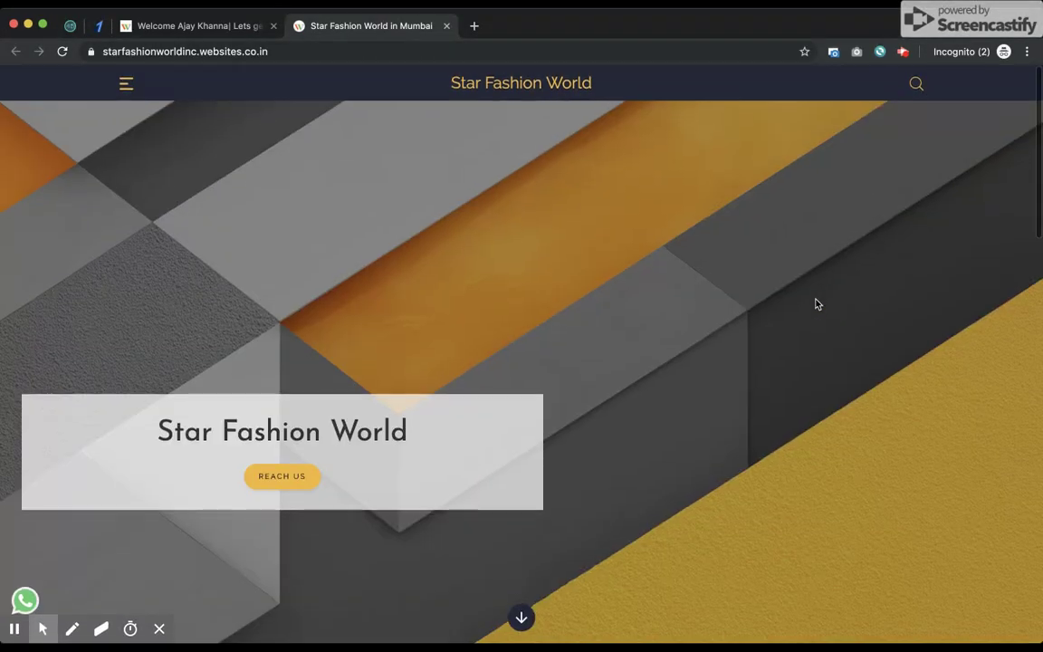
left_click(201, 27)
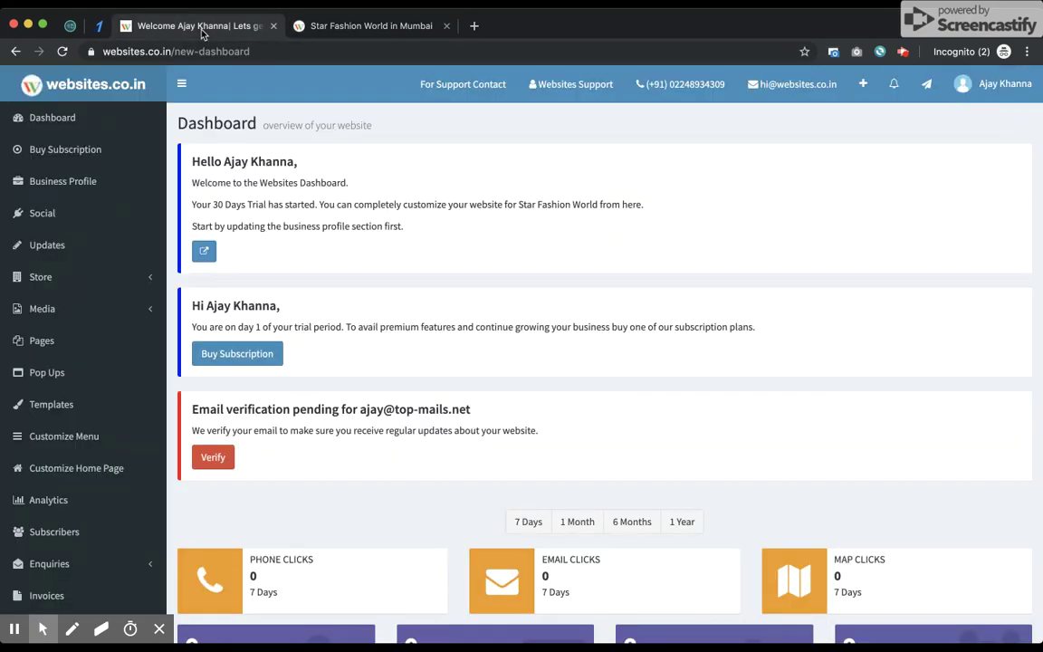
Step: Switch on the Enable Ecommerce toggle in Store Settings
scroll(105, 345, "down", 3)
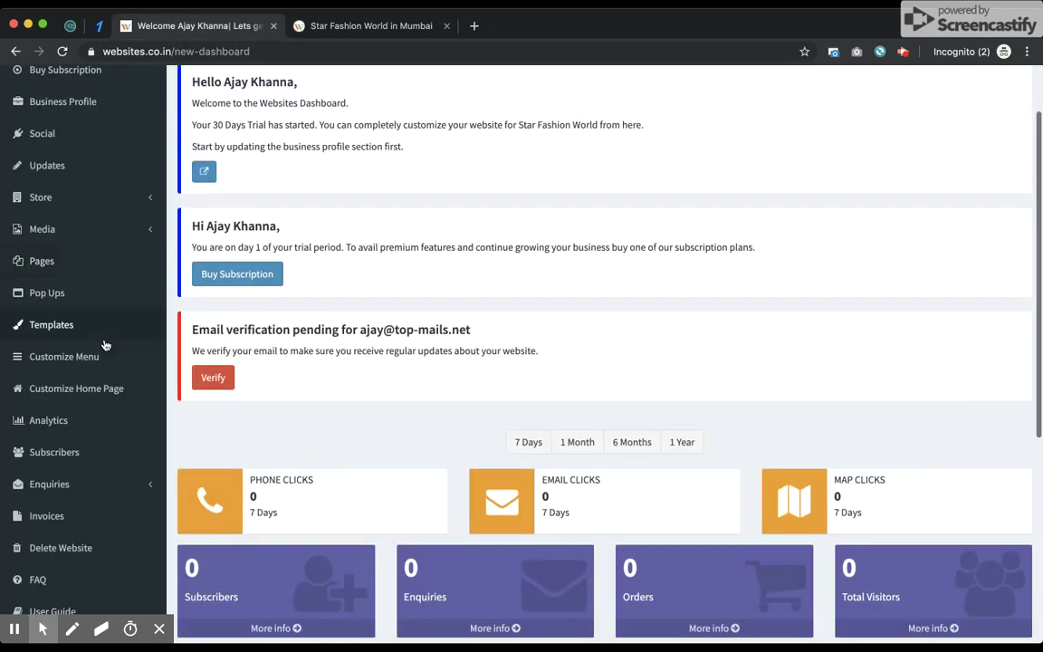
scroll(105, 344, "up", 1)
scroll(105, 345, "up", 2)
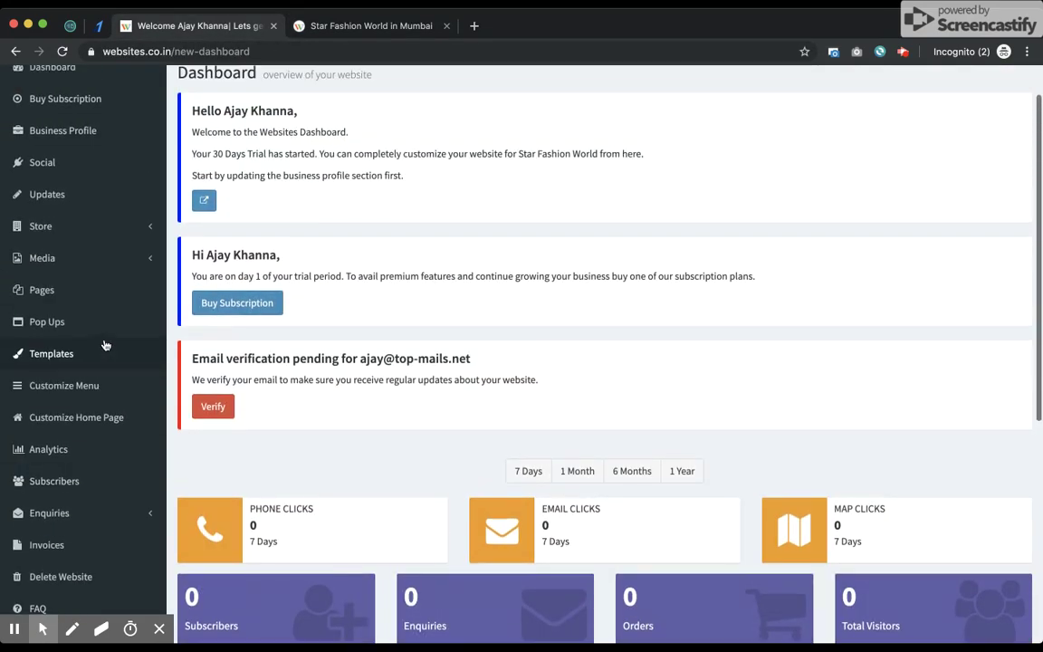
left_click(97, 268)
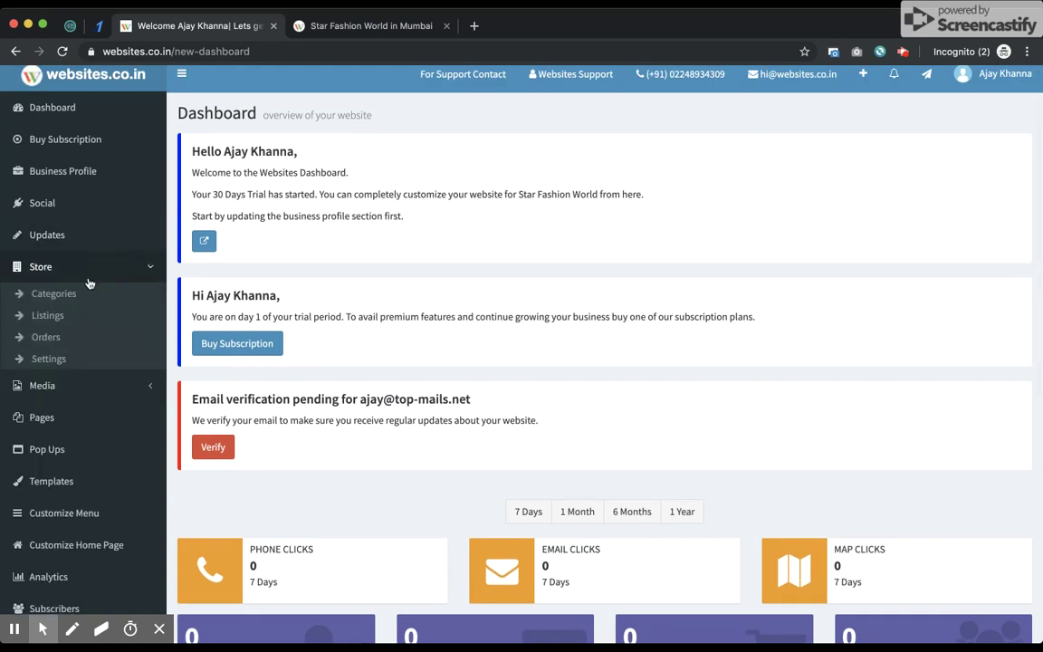
left_click(45, 337)
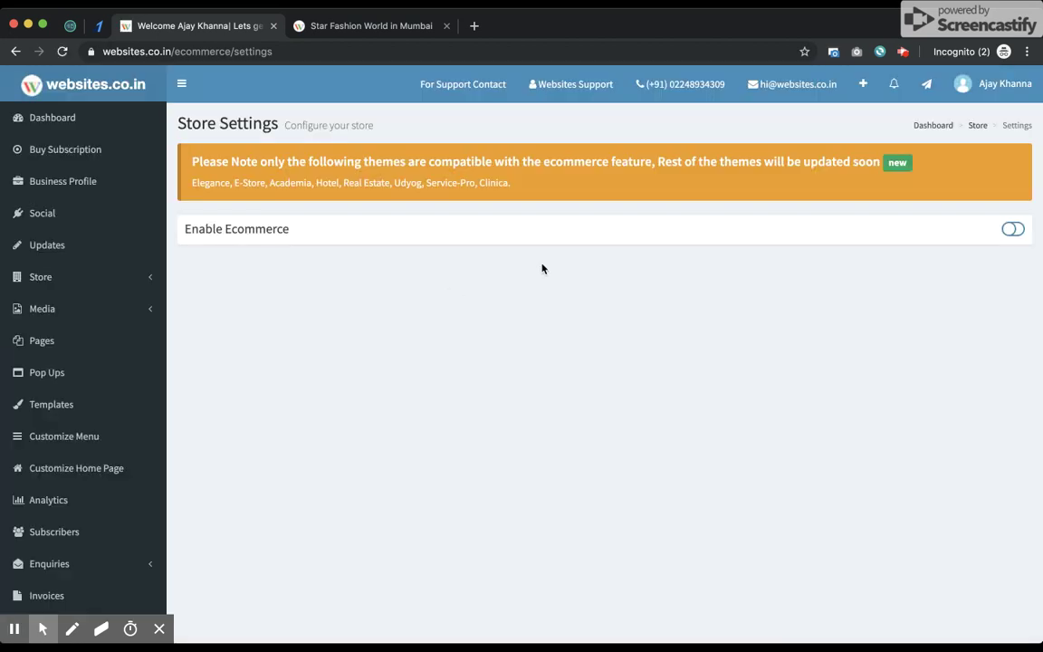
left_click(1013, 231)
Step: Reload the live Star Fashion World site to see the new shopping cart
left_click(391, 28)
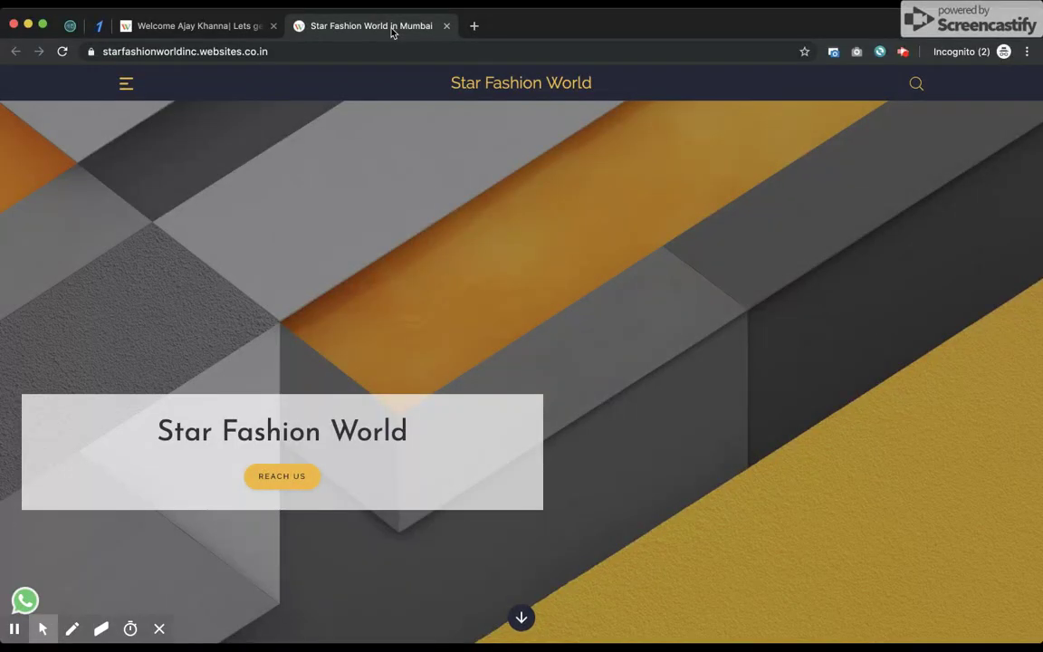
key("super+r")
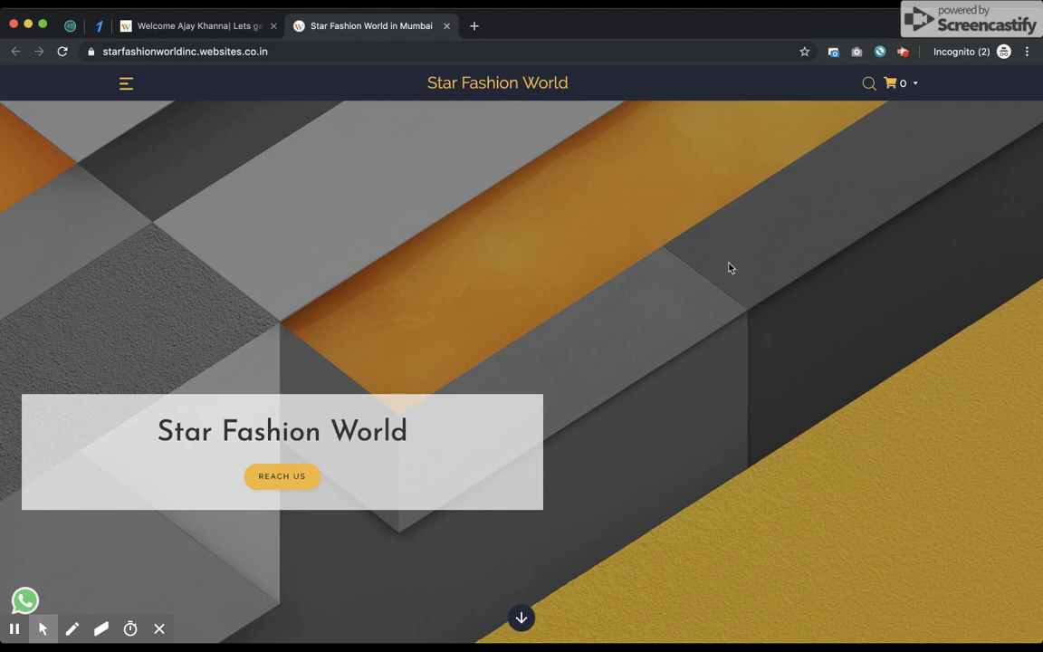
scroll(730, 267, "down", 5)
scroll(729, 268, "down", 3)
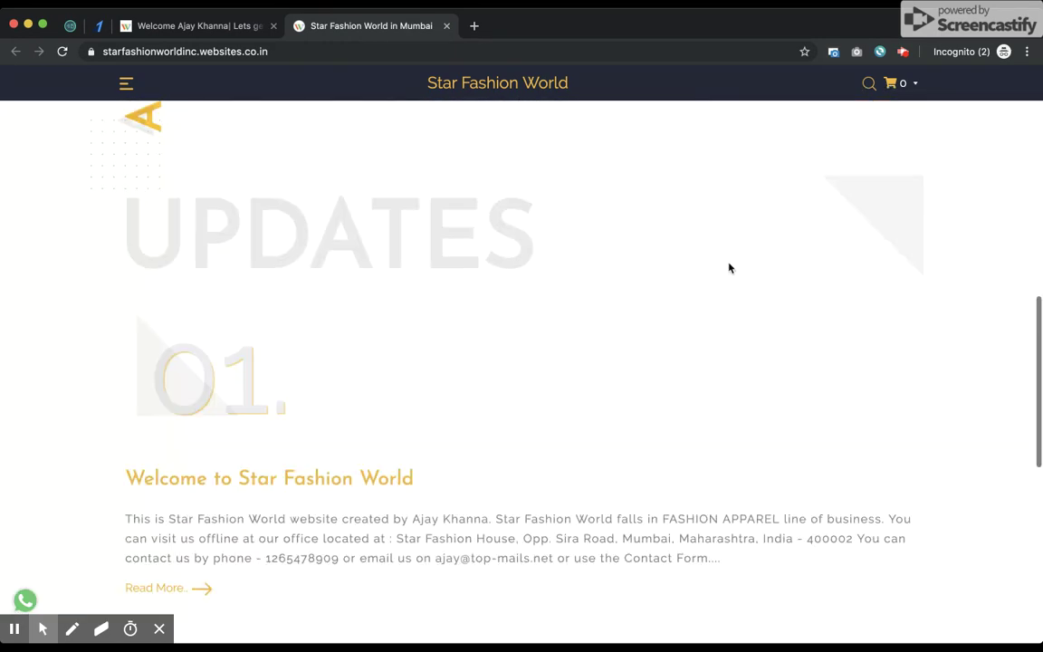
scroll(729, 268, "up", 9)
Step: Save a Percentage tax labelled GST with value 18, then recheck the Tax tab
left_click(190, 26)
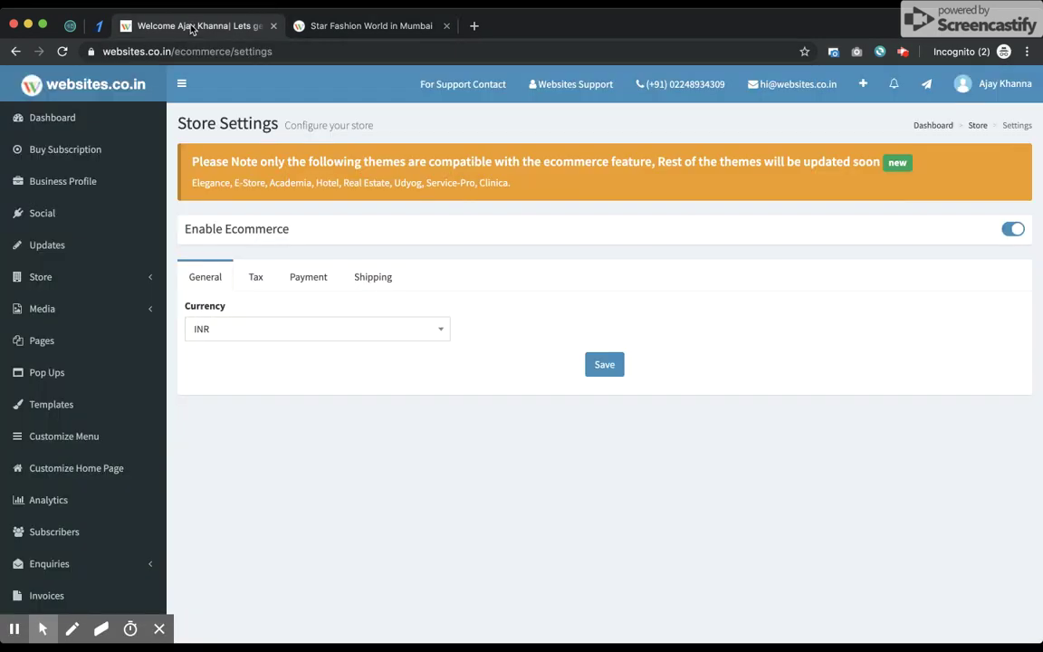
scroll(305, 360, "down", 1)
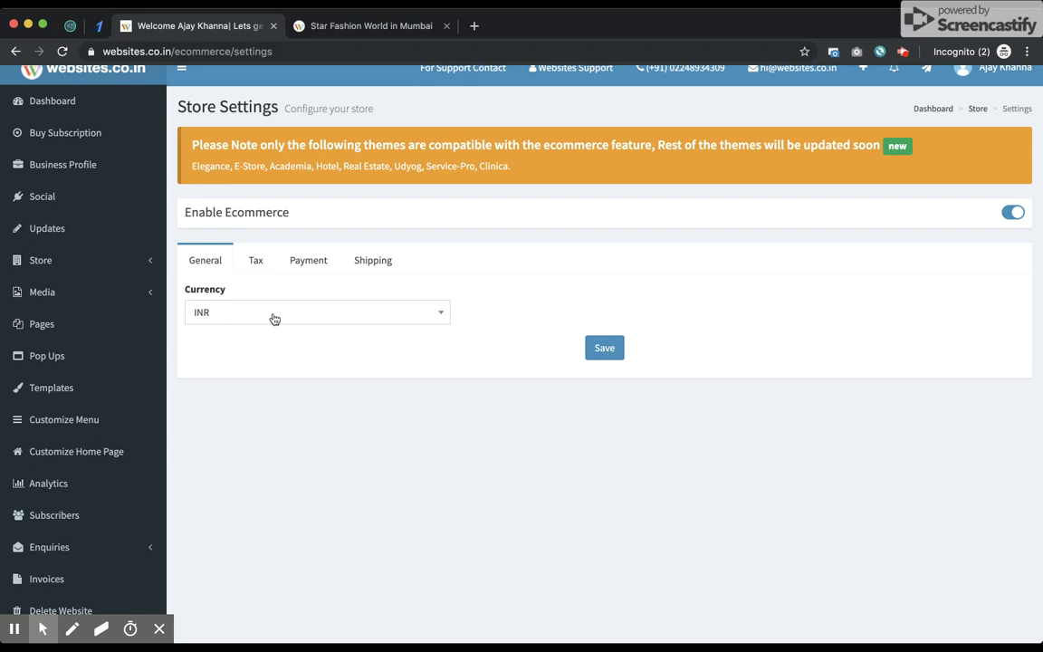
left_click(259, 262)
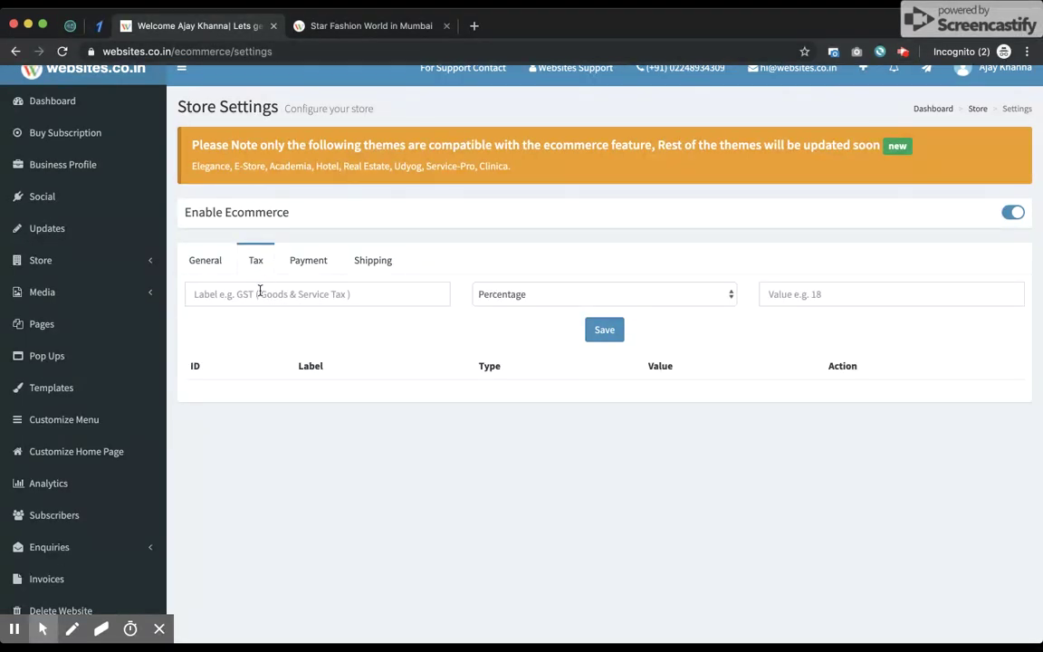
left_click(260, 291)
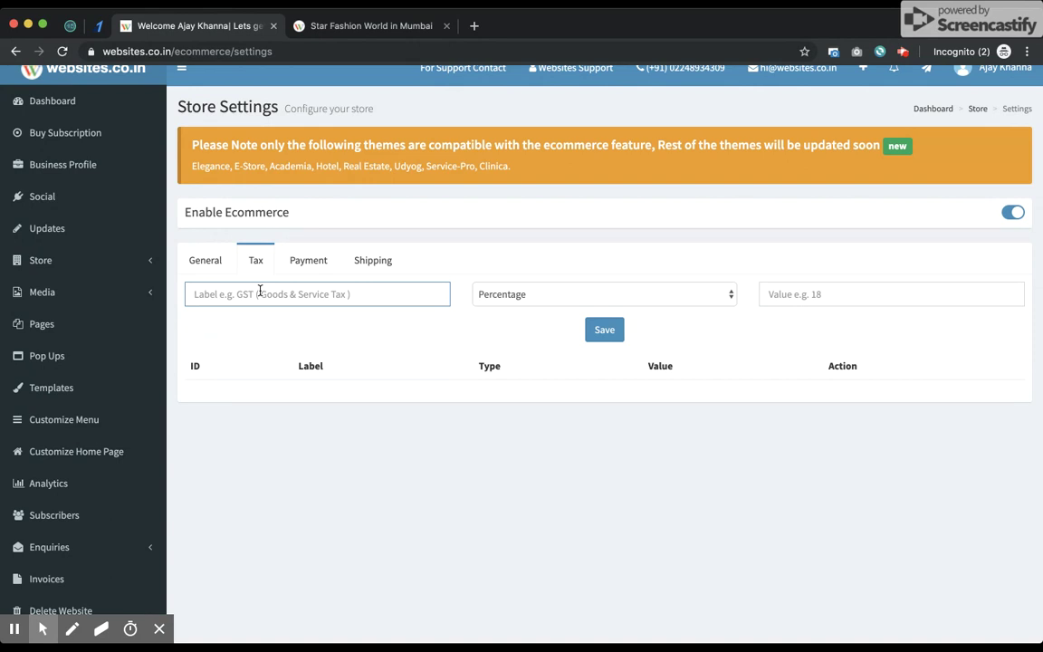
type("GST")
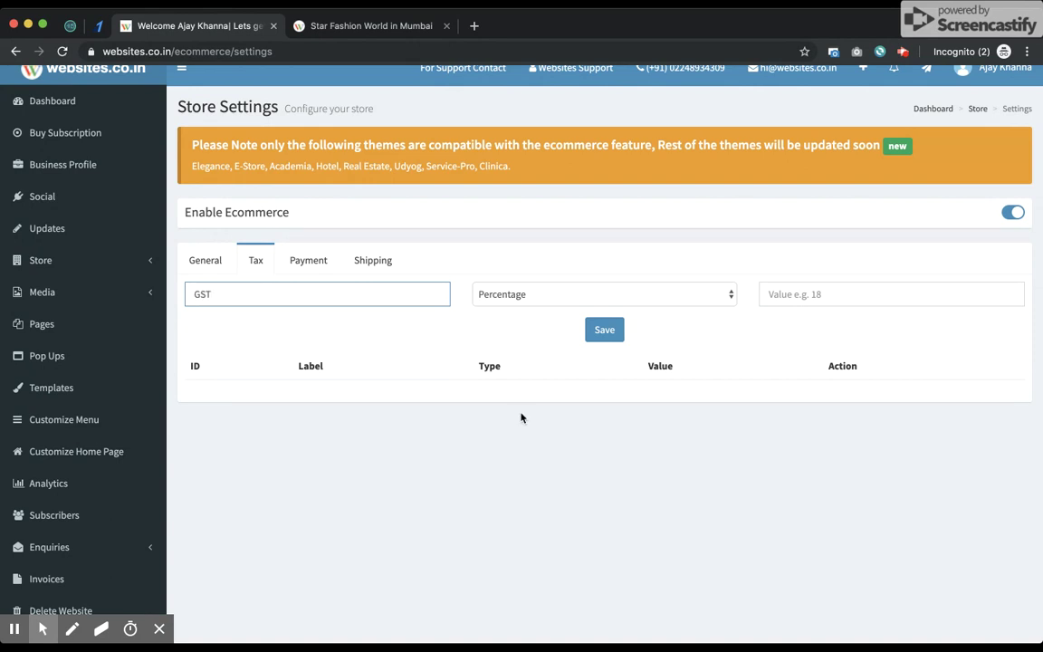
key("Tab")
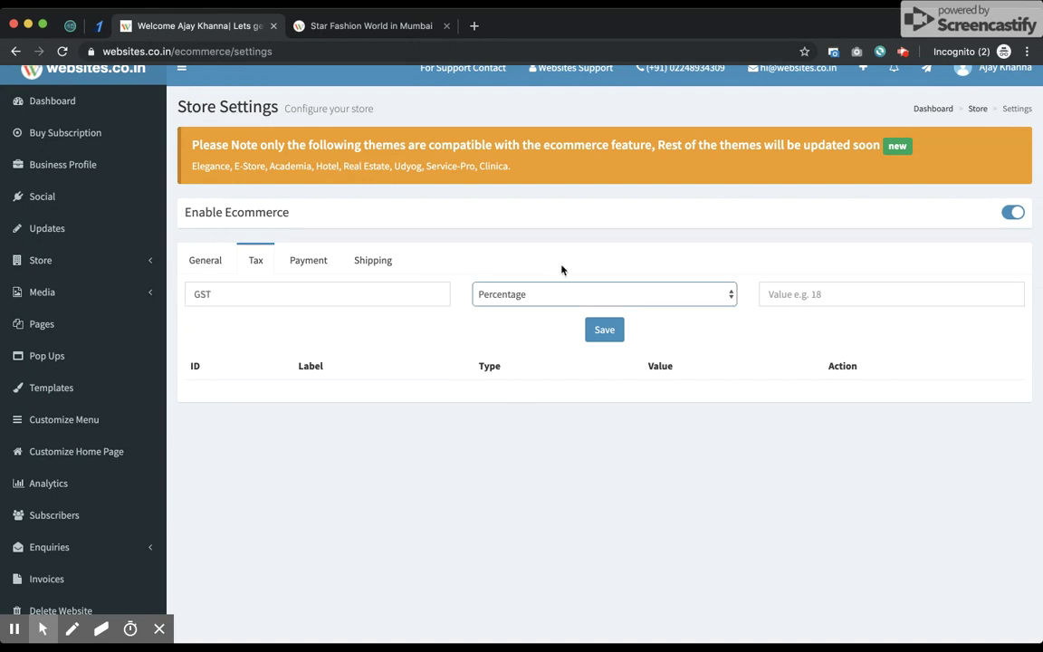
left_click(780, 298)
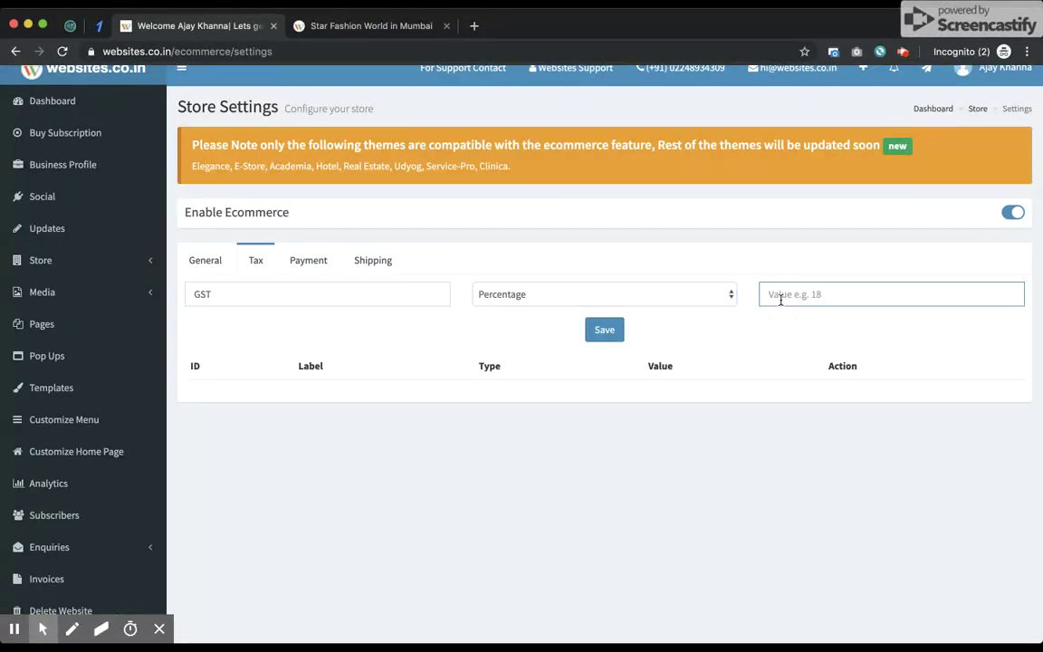
type("18")
left_click(604, 331)
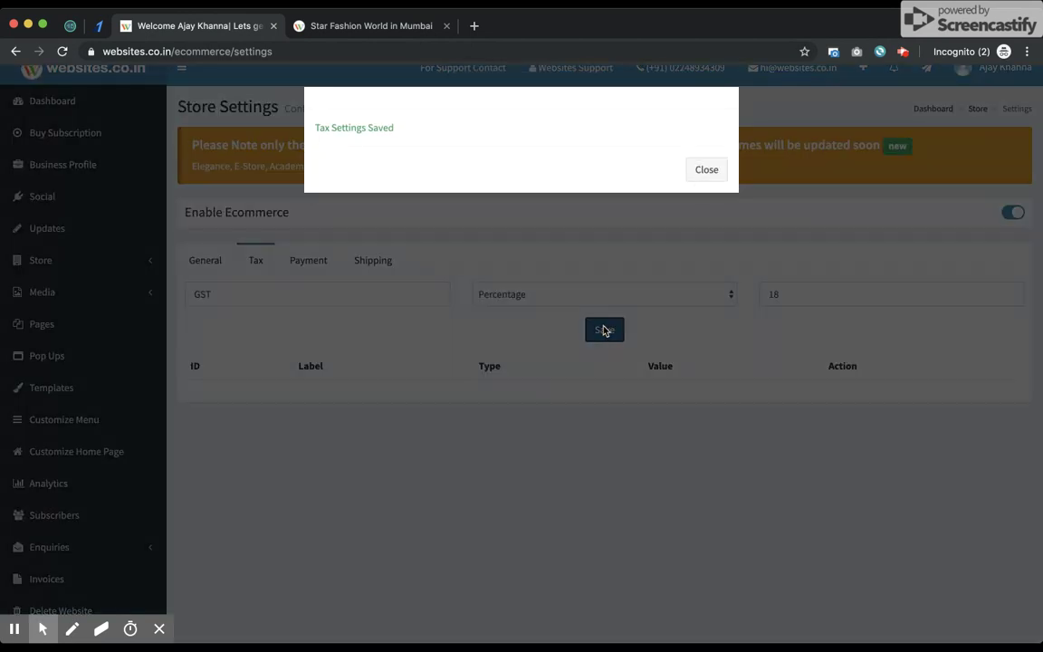
left_click(705, 168)
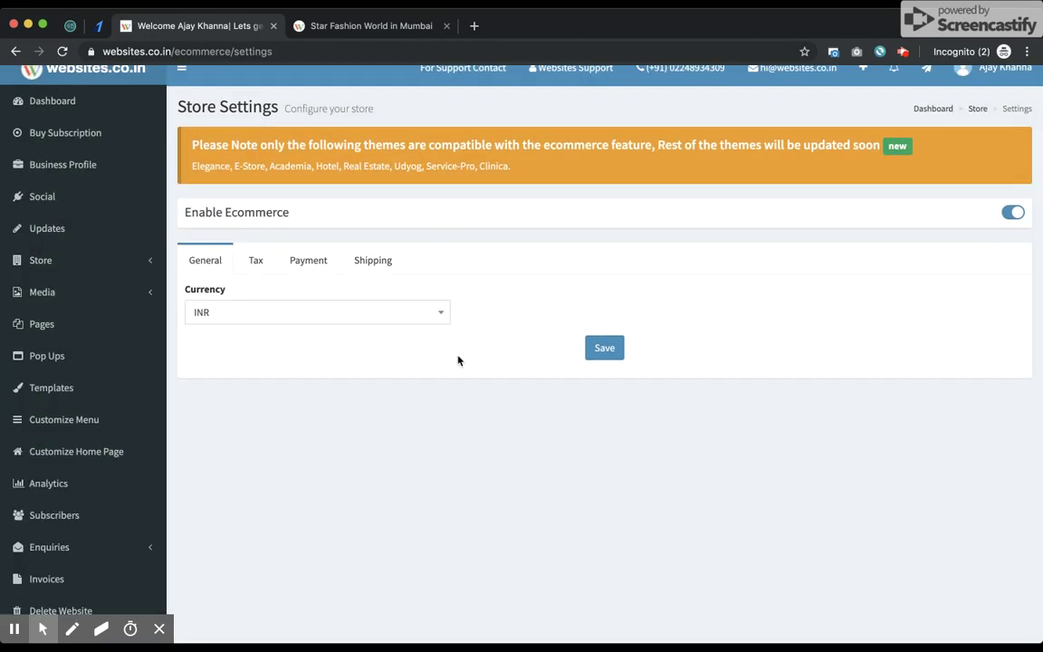
left_click(256, 261)
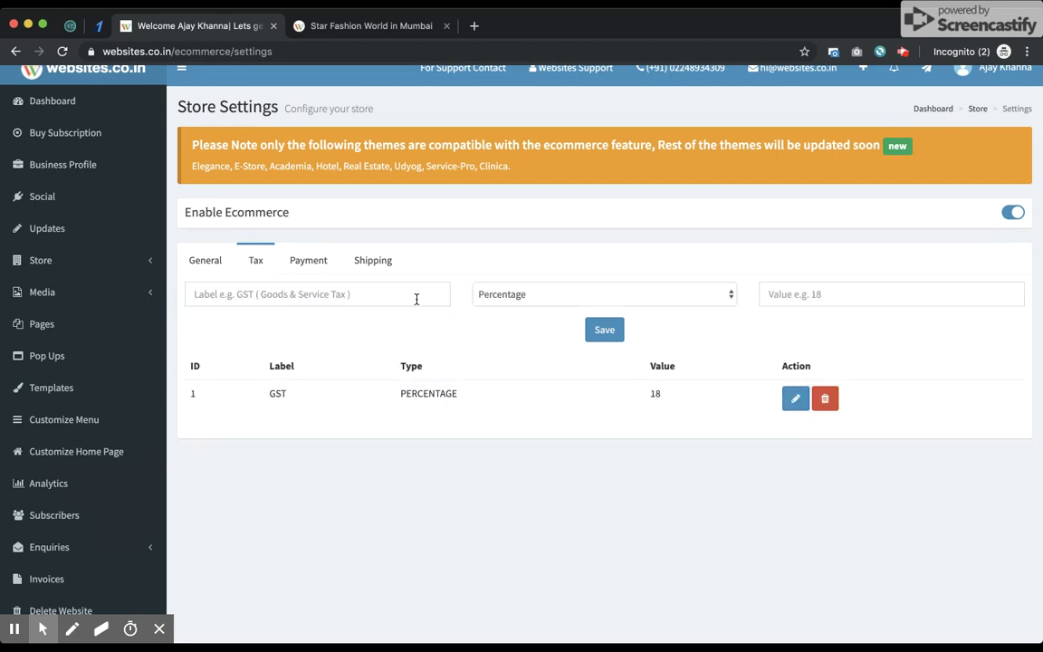
Step: Review the Direct Bank Transfer fields in Payment settings, then select the Razor Pay gateway
left_click(305, 267)
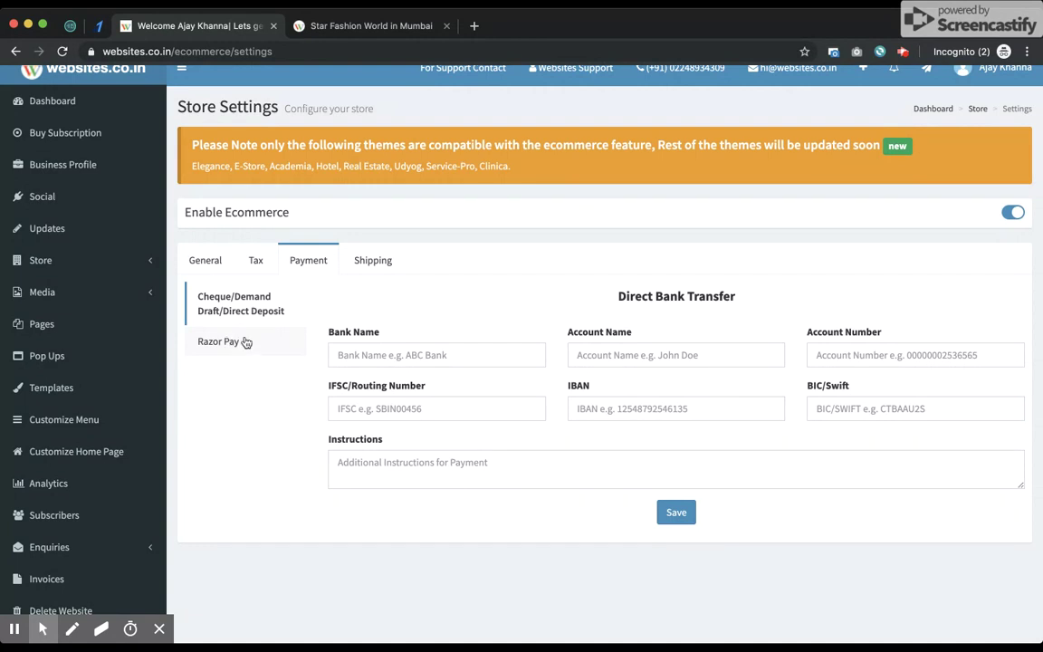
left_click(351, 354)
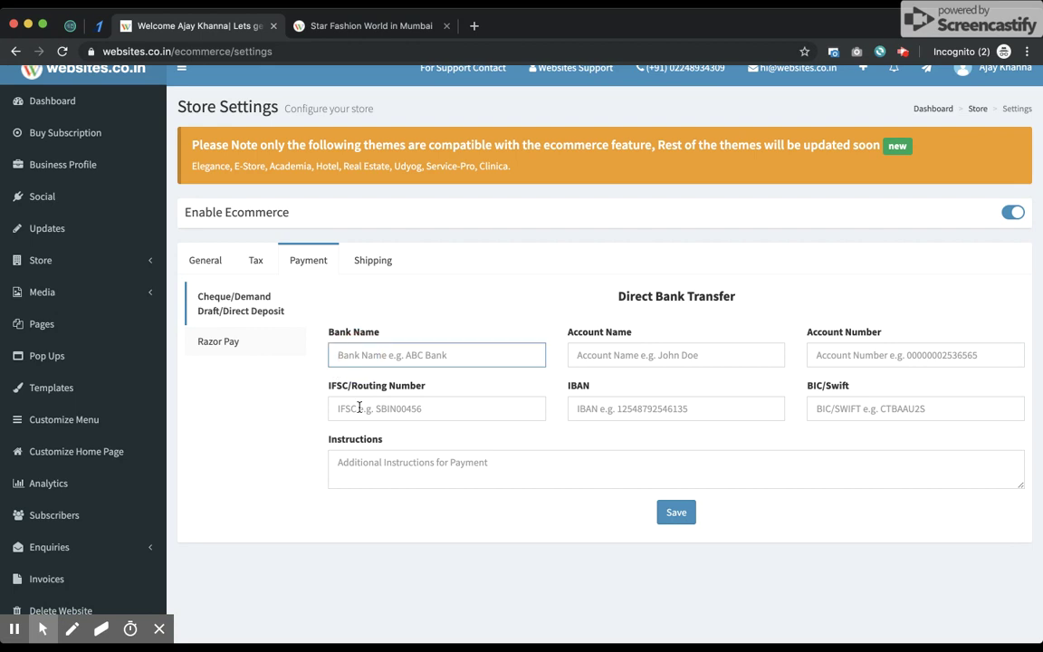
left_click(359, 407)
left_click(366, 471)
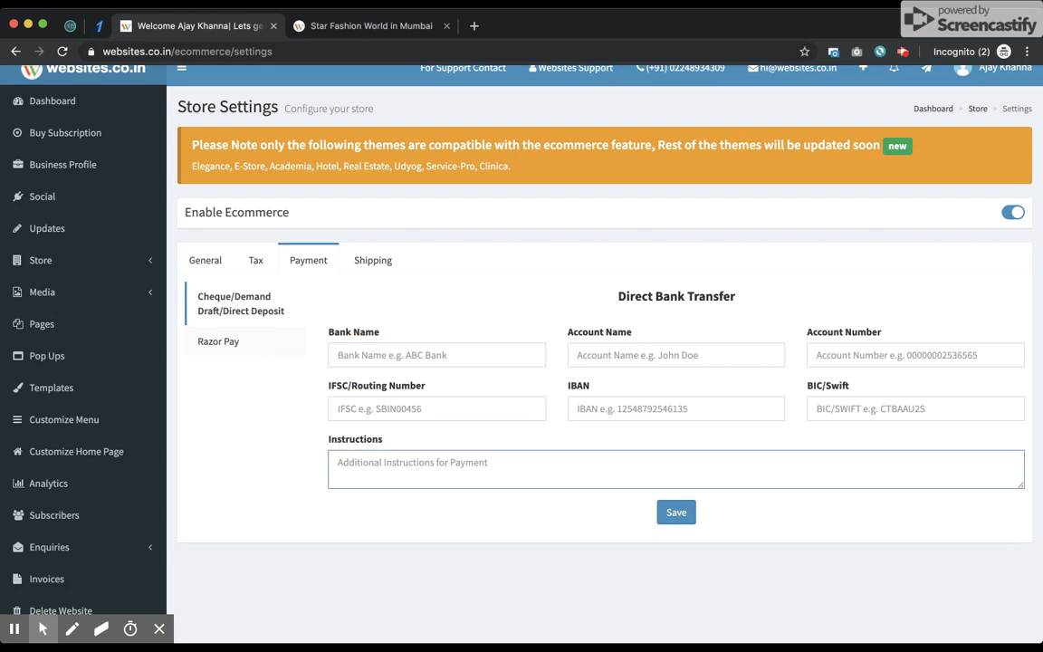
scroll(318, 341, "down", 1)
left_click(225, 309)
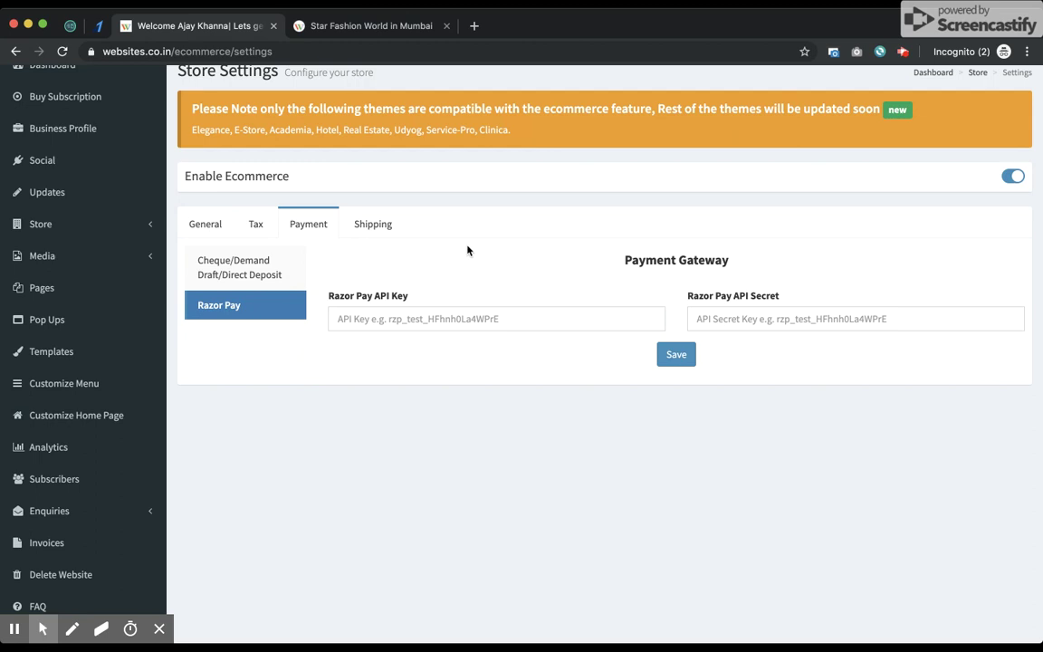
left_click(225, 305)
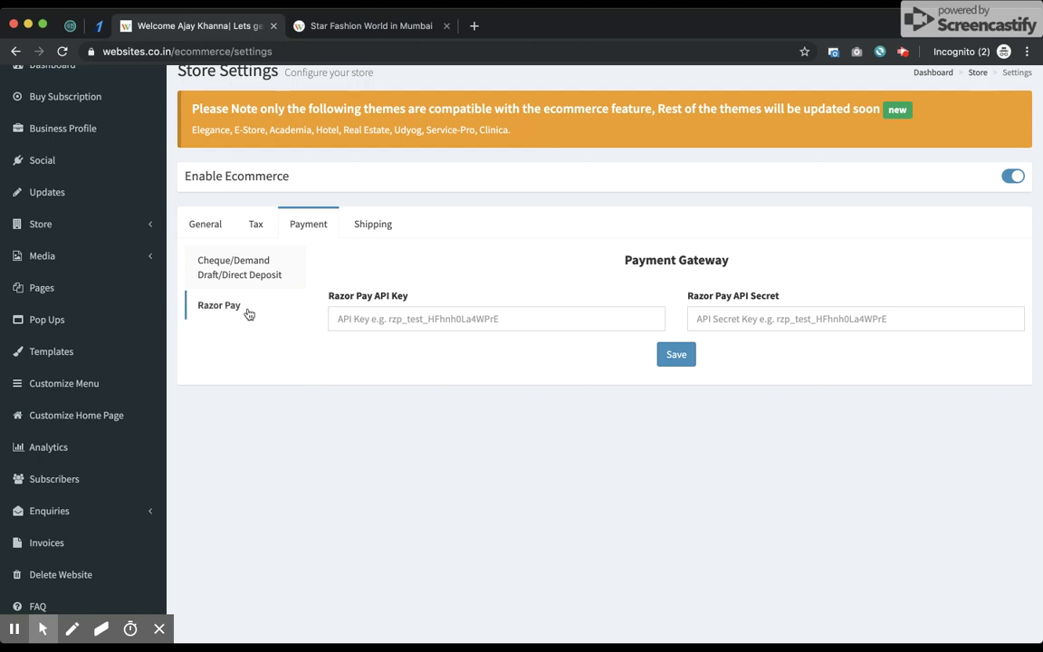
left_click(246, 306)
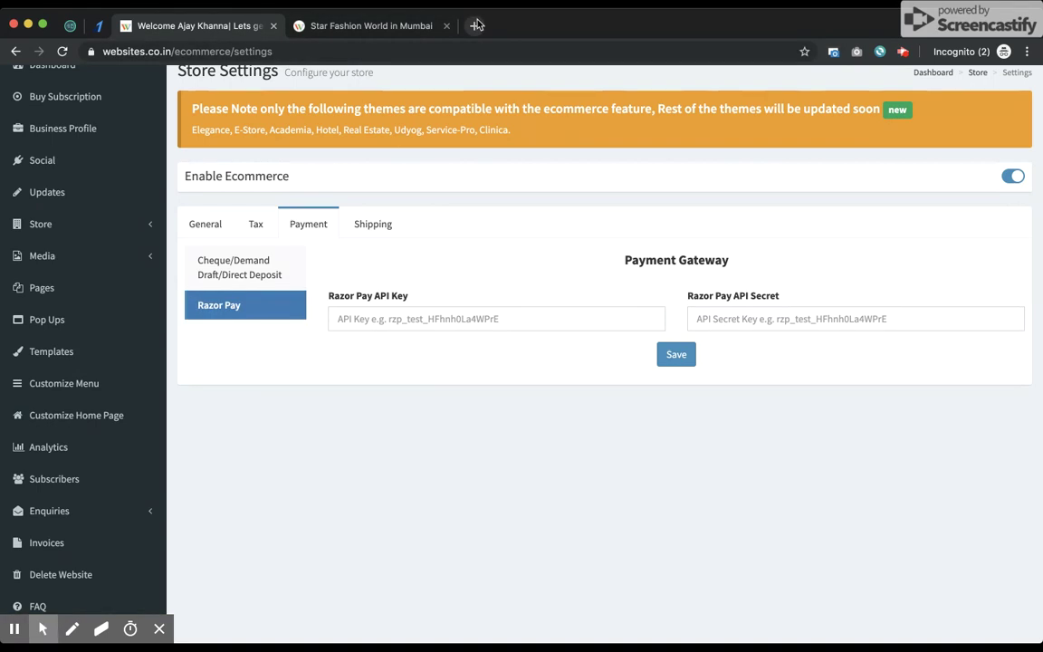
Step: Search the web for 'razorpay' in a new tab and open the official Razorpay site
key("super+t")
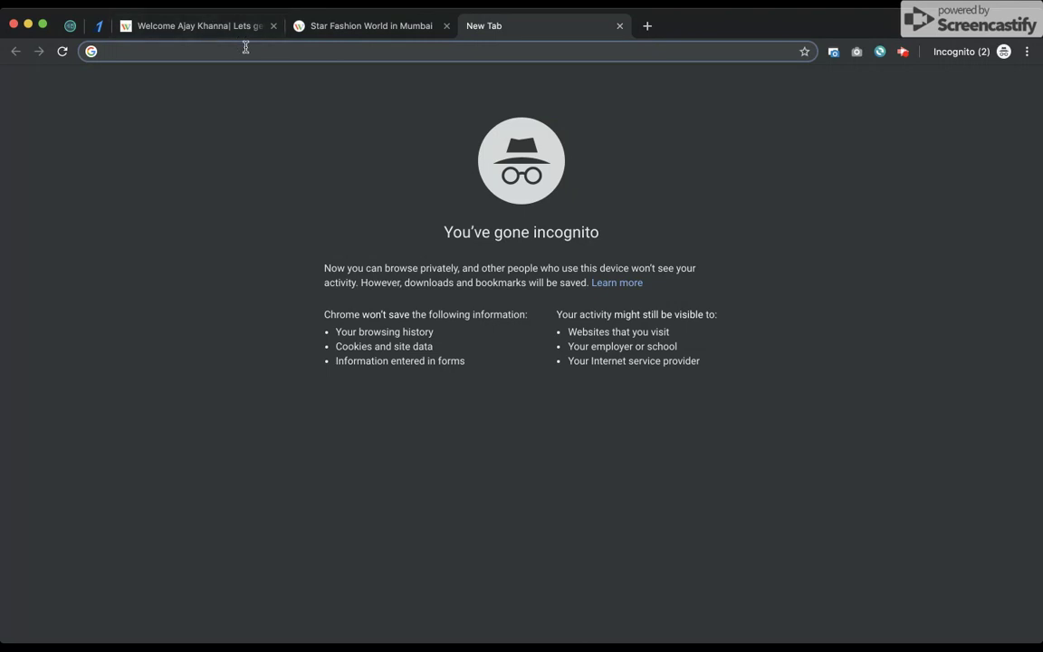
type("r")
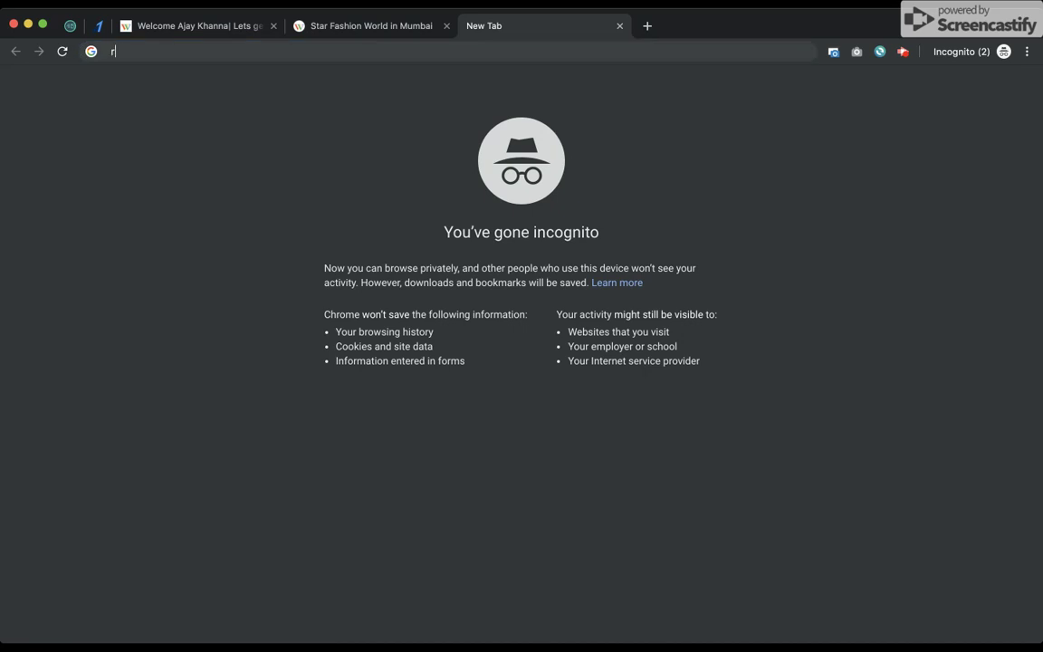
type("azorpay")
key("Return")
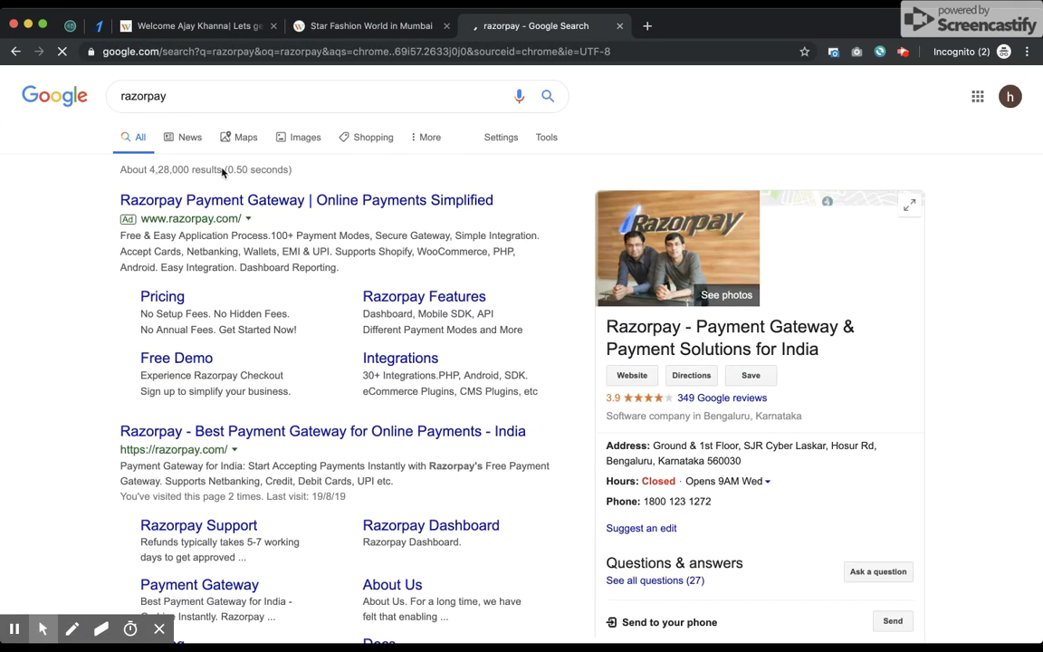
scroll(216, 227, "down", 3)
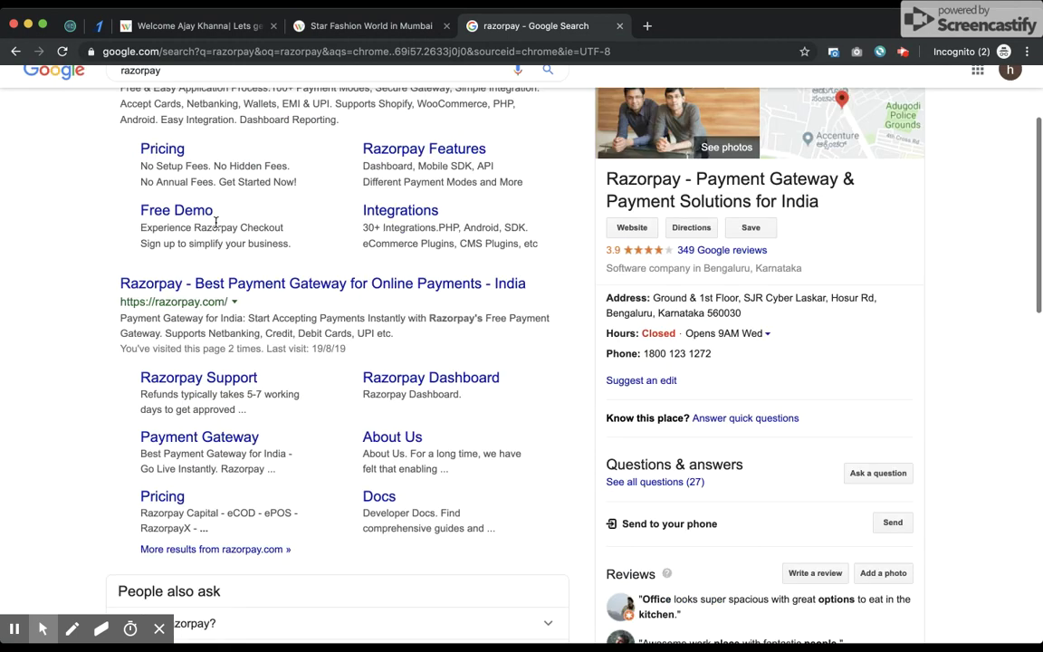
left_click(204, 283)
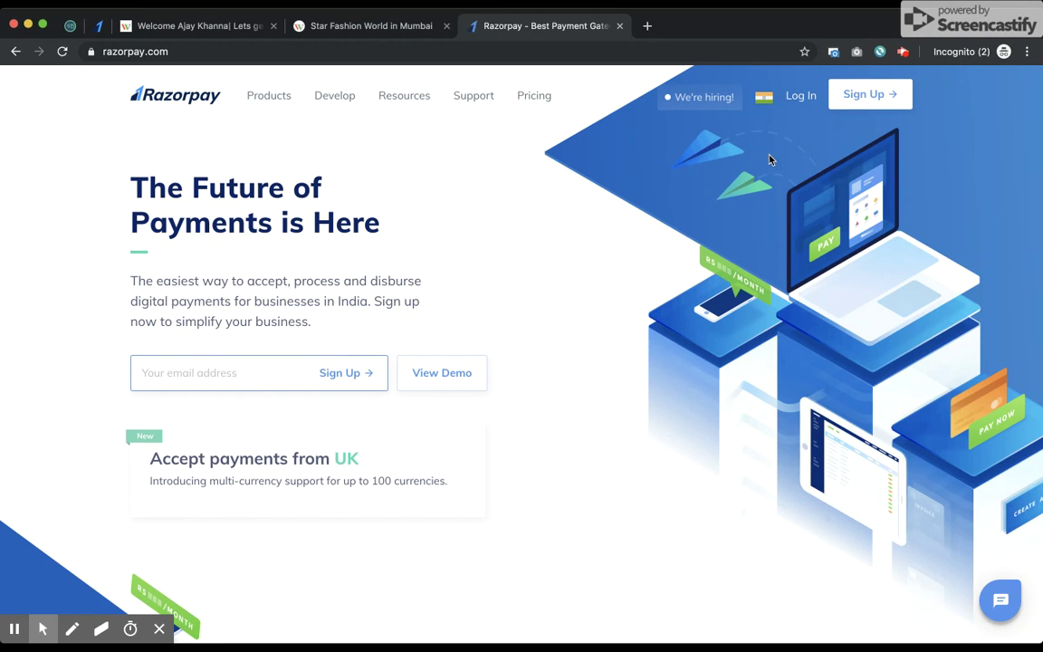
Step: Log in to the Razorpay dashboard with the pasted account e-mail and the account password
left_click(855, 98)
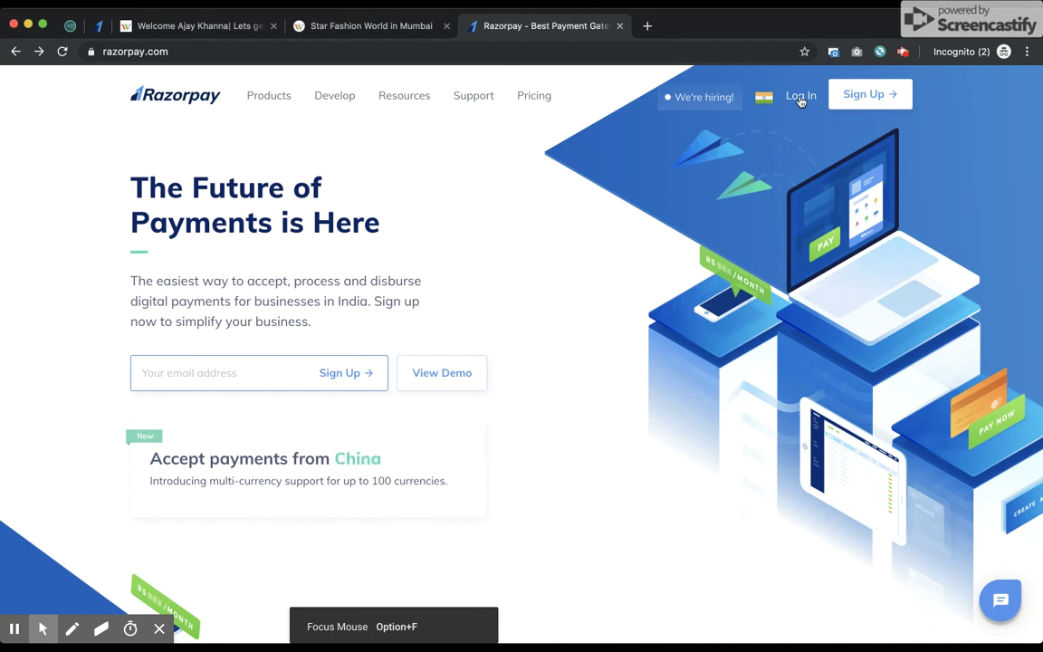
left_click(800, 98)
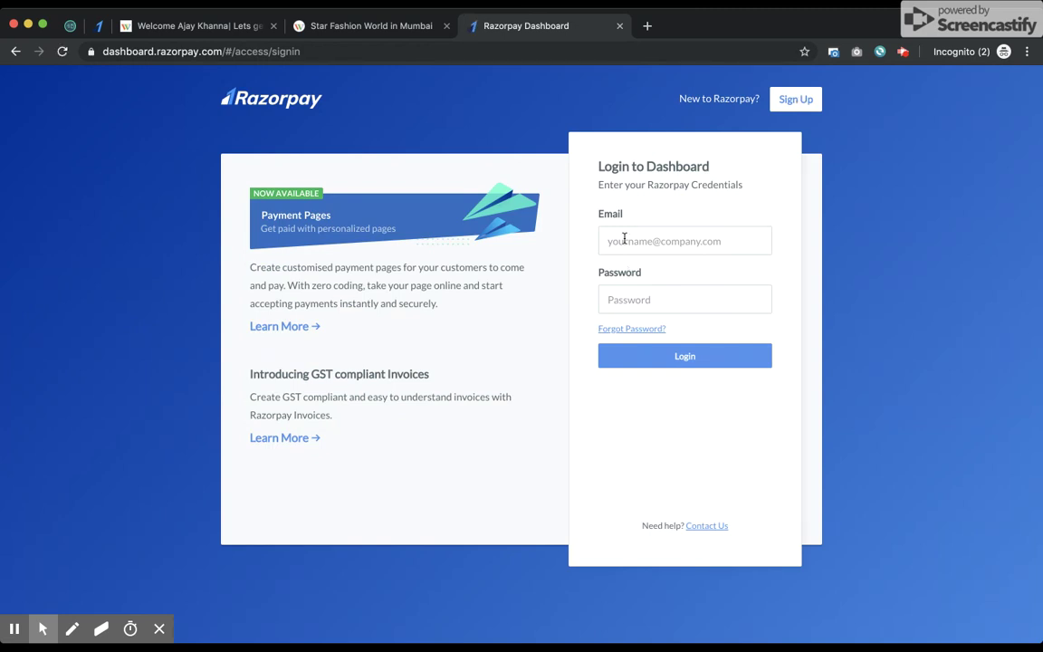
left_click(623, 239)
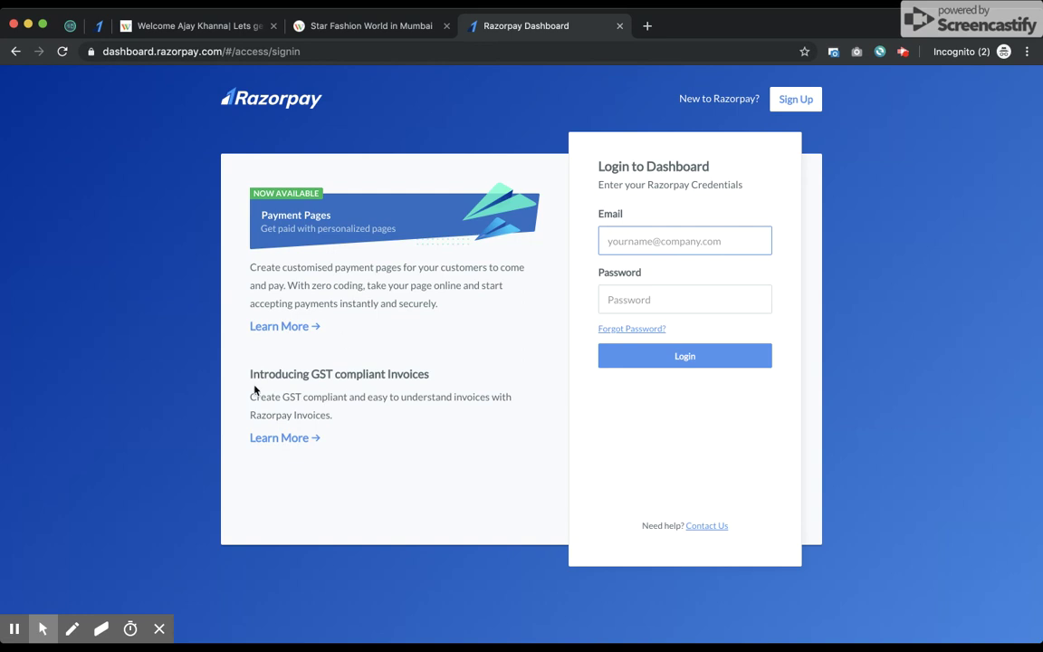
mouse_move(14, 633)
key("super+v")
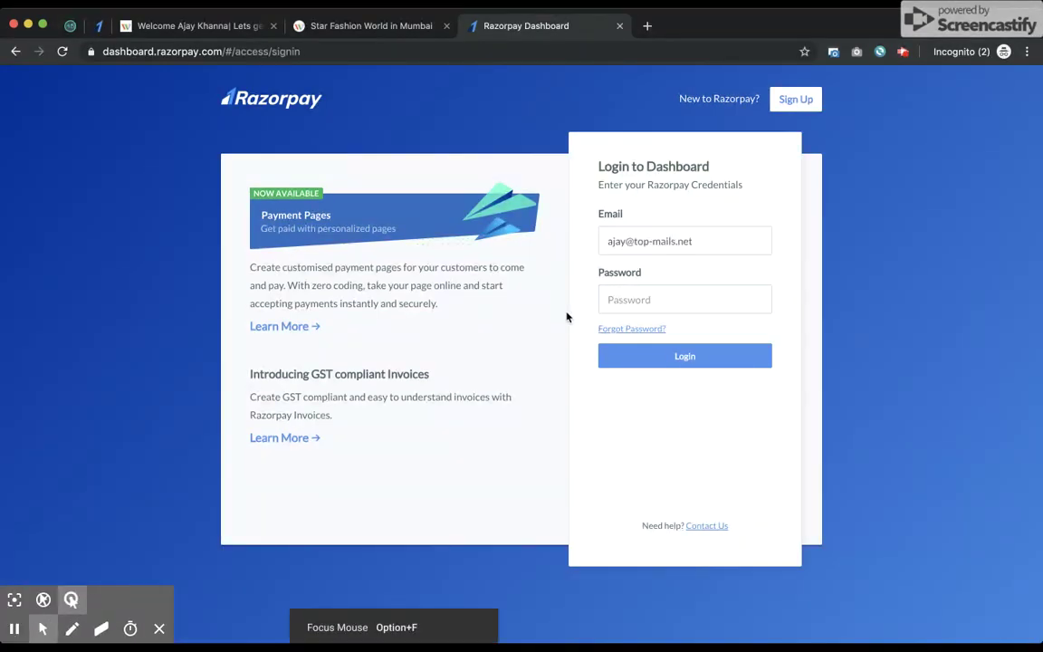
left_click(628, 302)
type("•••")
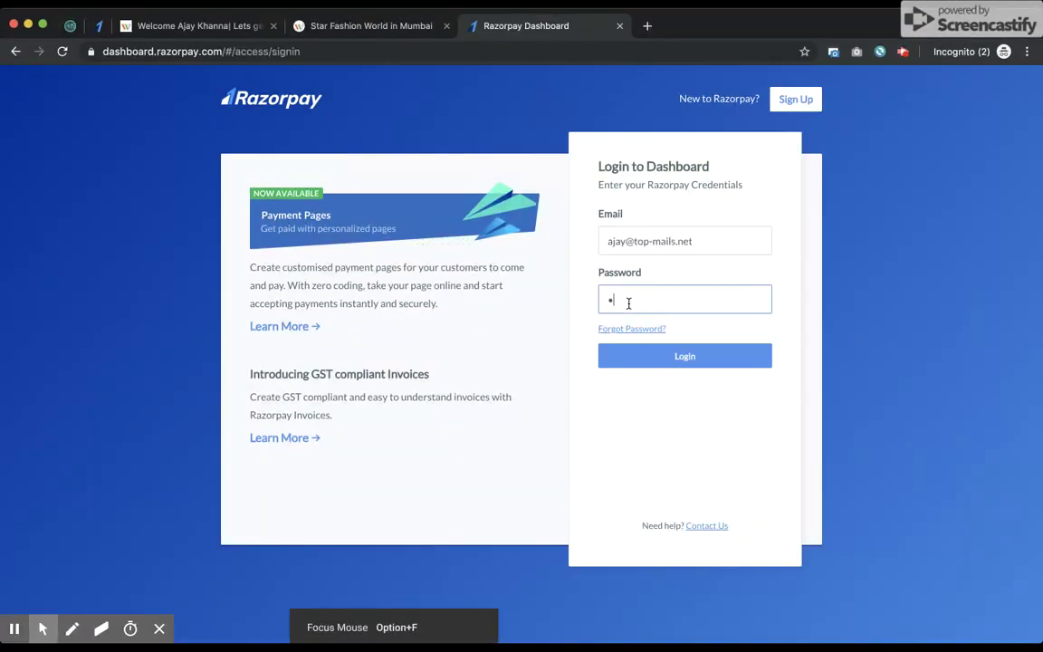
type("••••••")
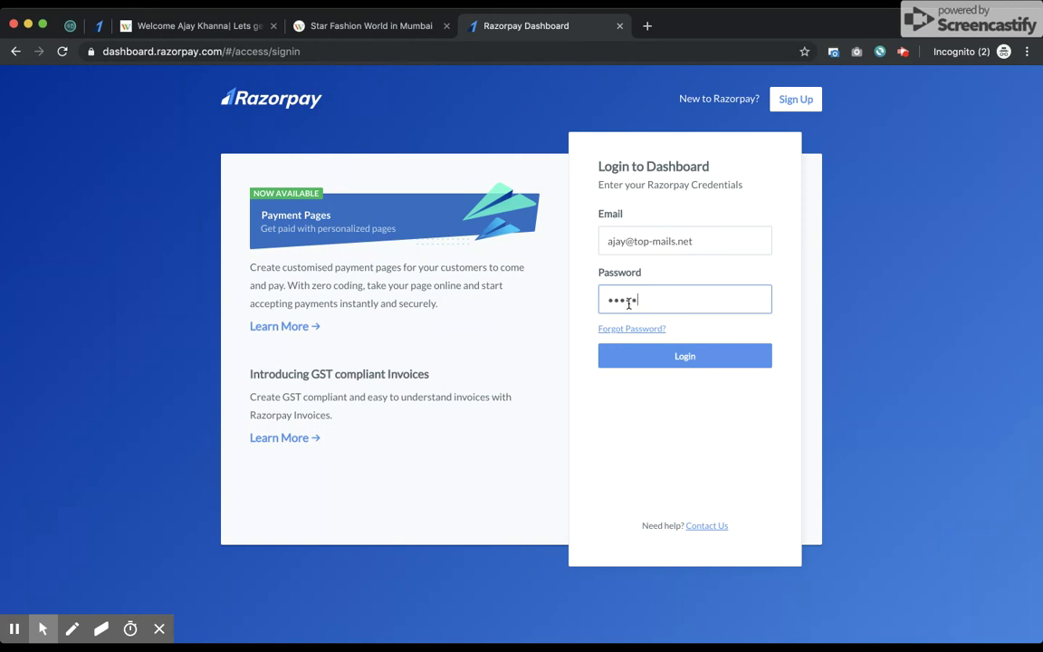
left_click(643, 362)
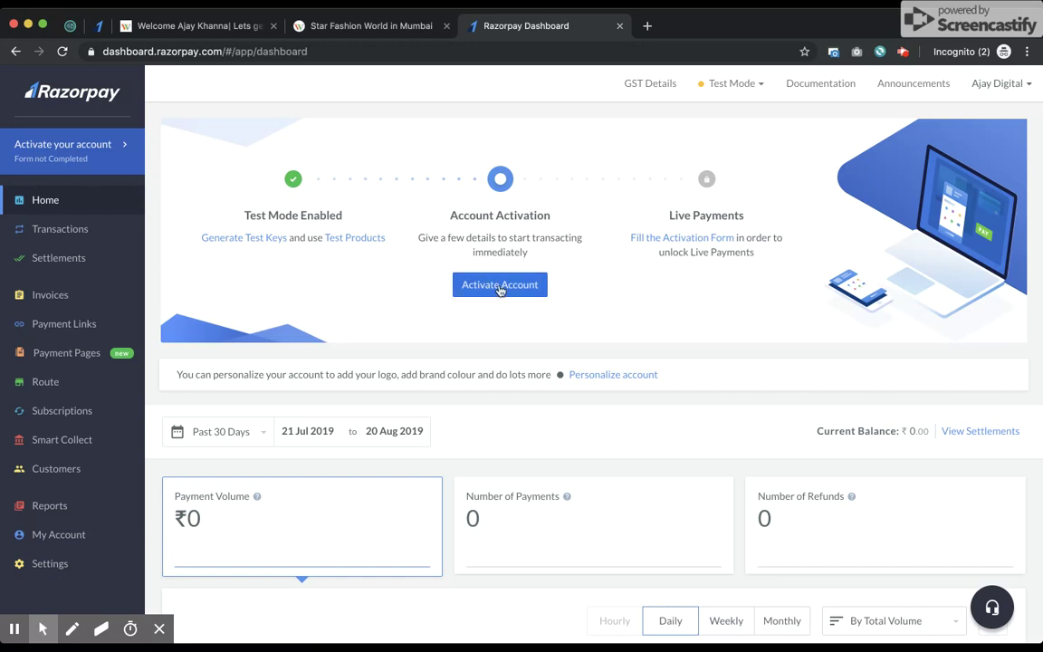
Step: Go to Razorpay Settings and show the API Keys section
scroll(318, 367, "down", 3)
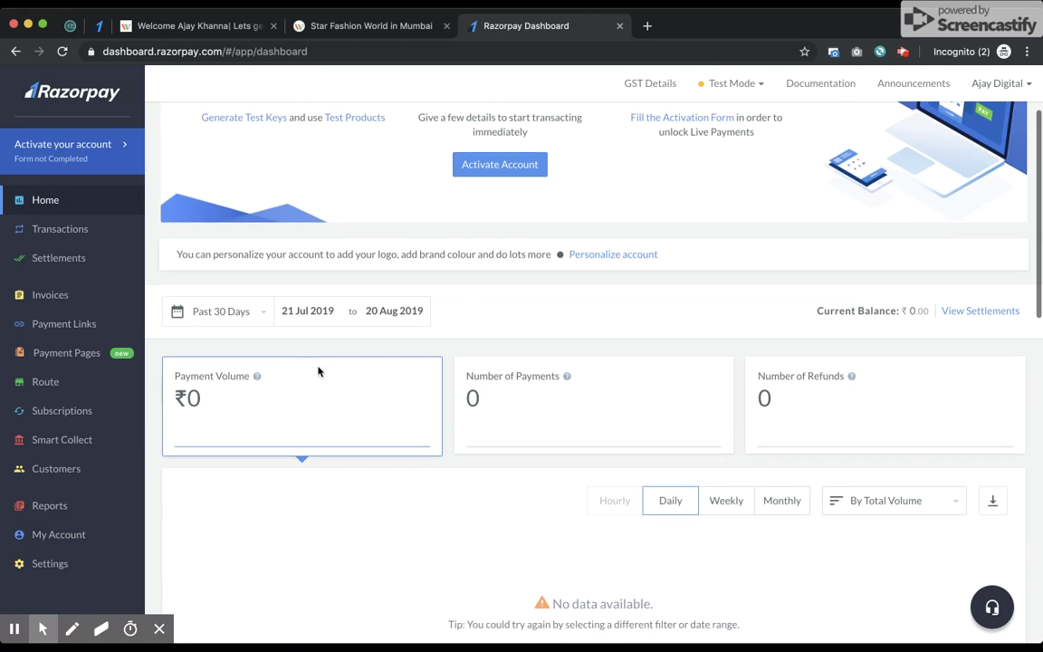
scroll(118, 475, "down", 2)
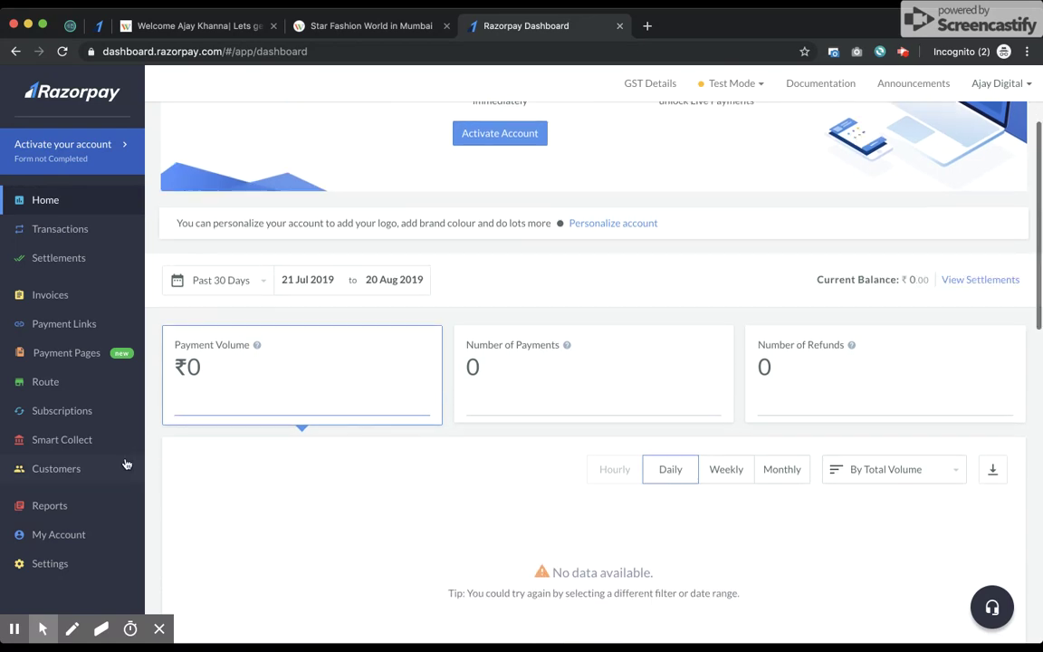
left_click(50, 565)
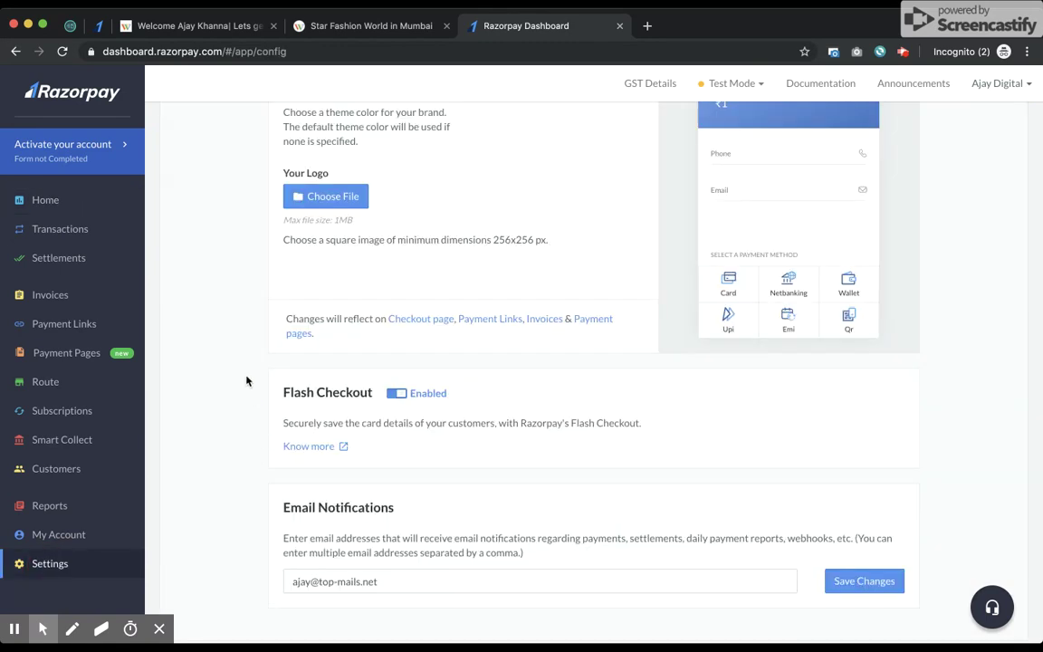
scroll(246, 381, "up", 5)
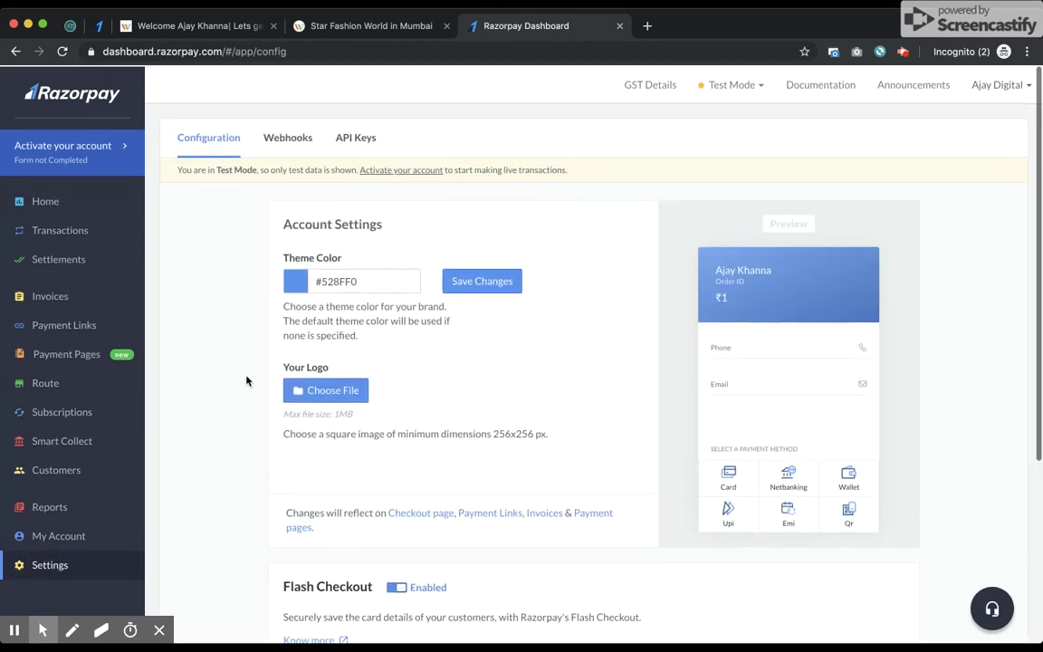
left_click(357, 139)
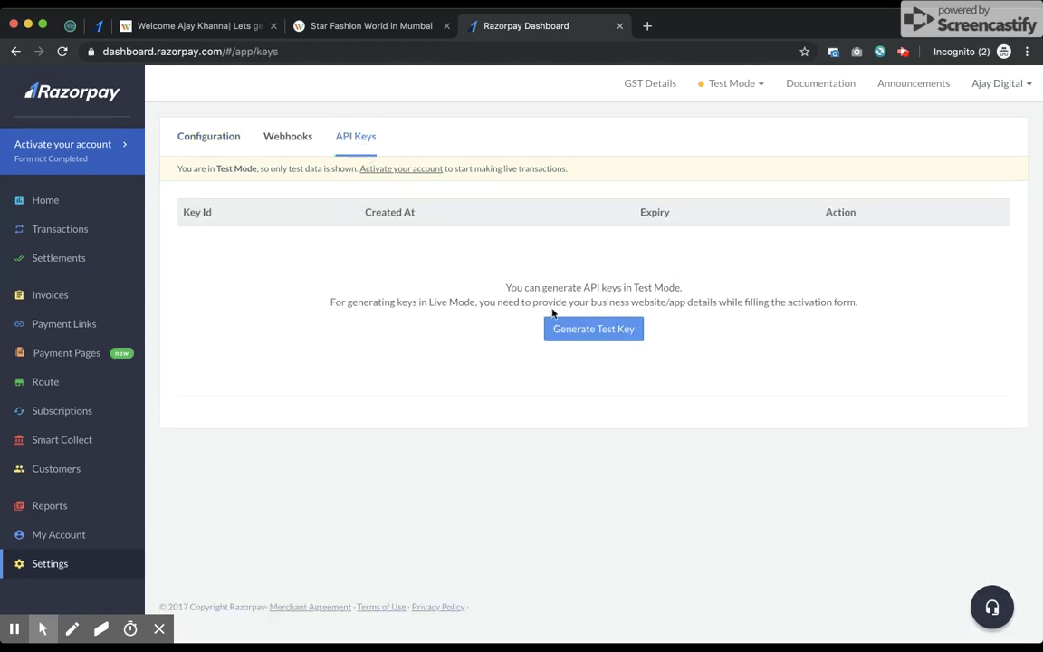
Step: Generate a new test-mode API key and select its Key Id for copying
left_click(574, 331)
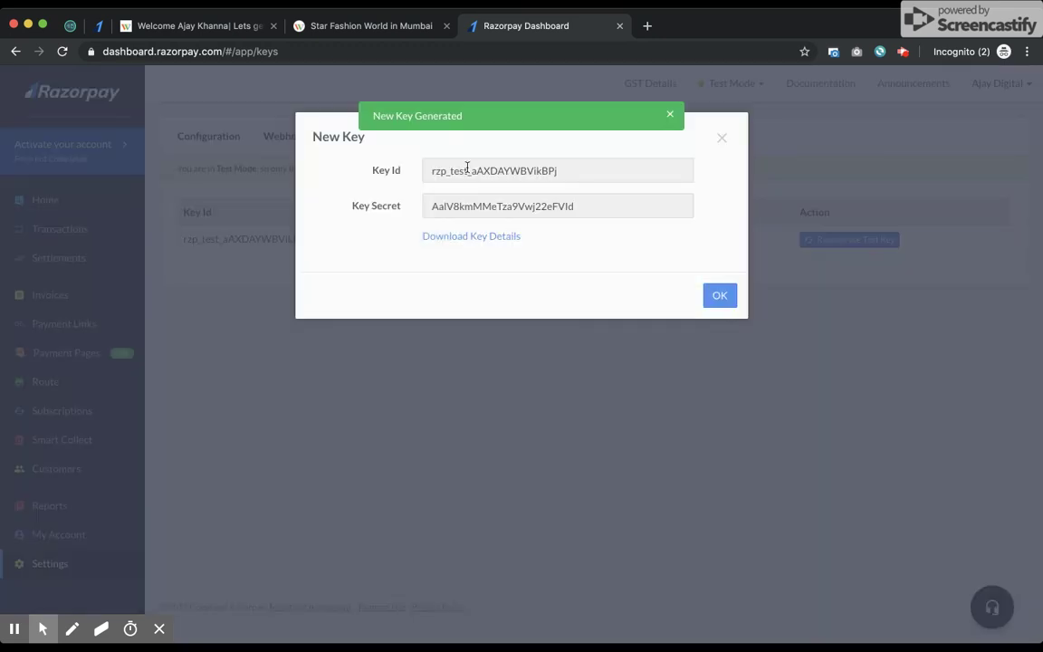
double_click(466, 170)
key("ctrl+c")
mouse_move(466, 170)
left_mouse_down()
mouse_move(425, 221)
mouse_move(374, 221)
mouse_move(258, 77)
left_mouse_up()
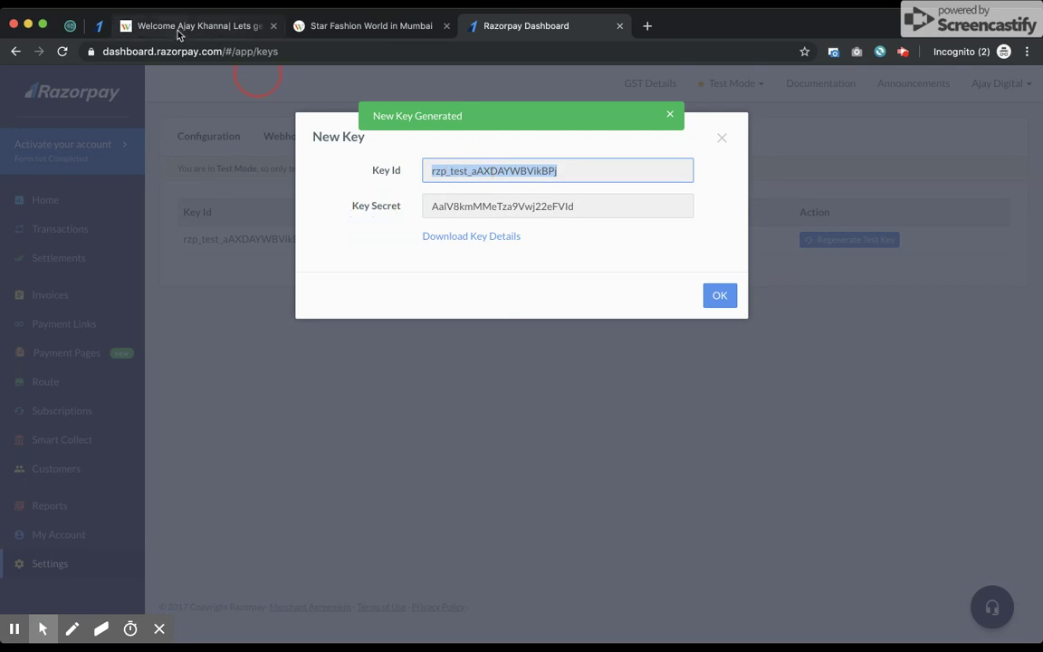
left_click(179, 33)
Step: Paste the copied Key Id into the Razor Pay API Key field
left_click(436, 318)
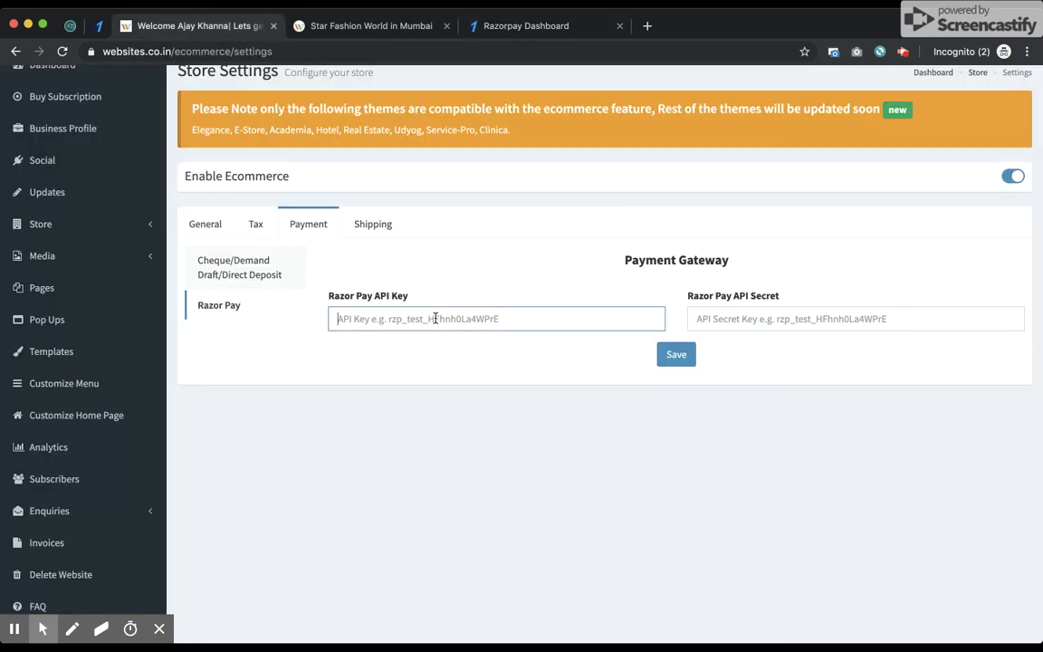
key("ctrl+v")
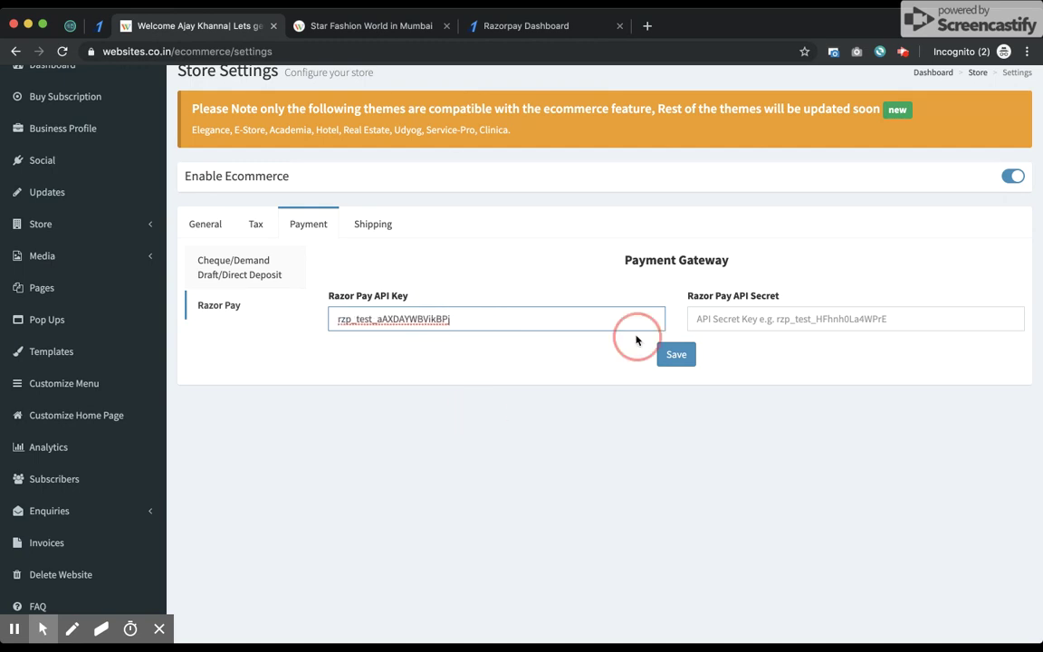
left_click(715, 328)
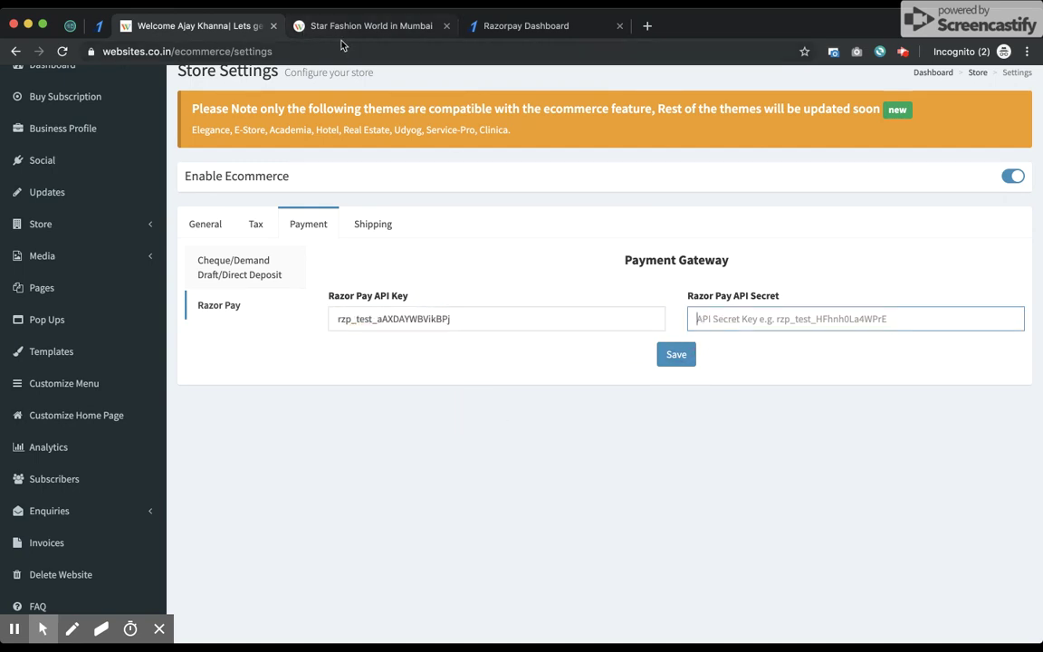
Step: Copy the Razorpay Key Secret into API Secret and save the gateway settings
left_click(509, 29)
left_click(445, 207)
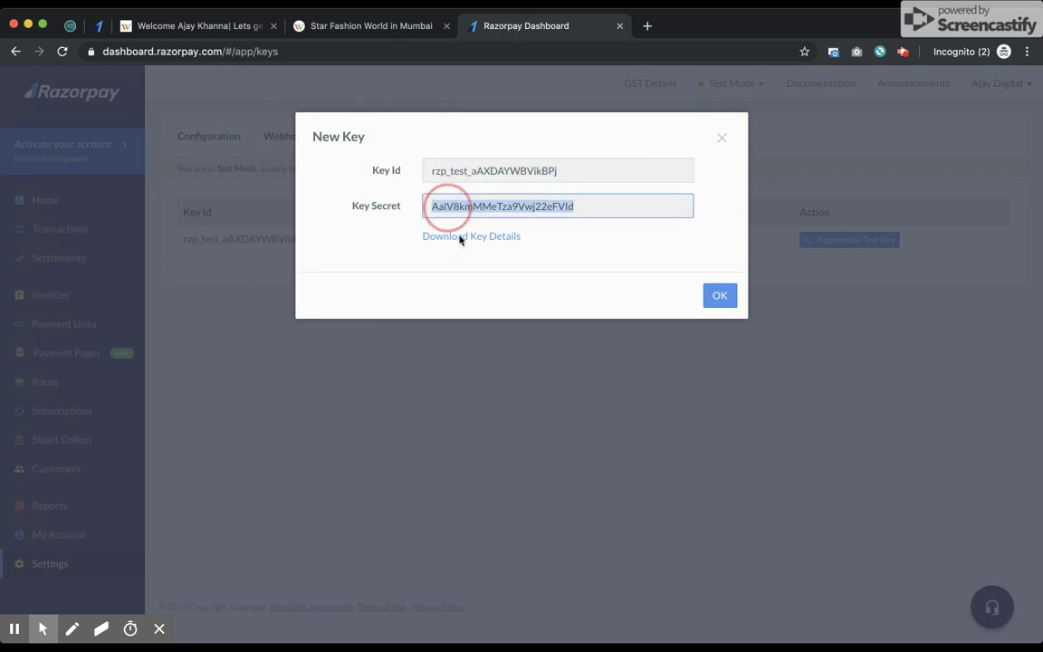
left_click(161, 29)
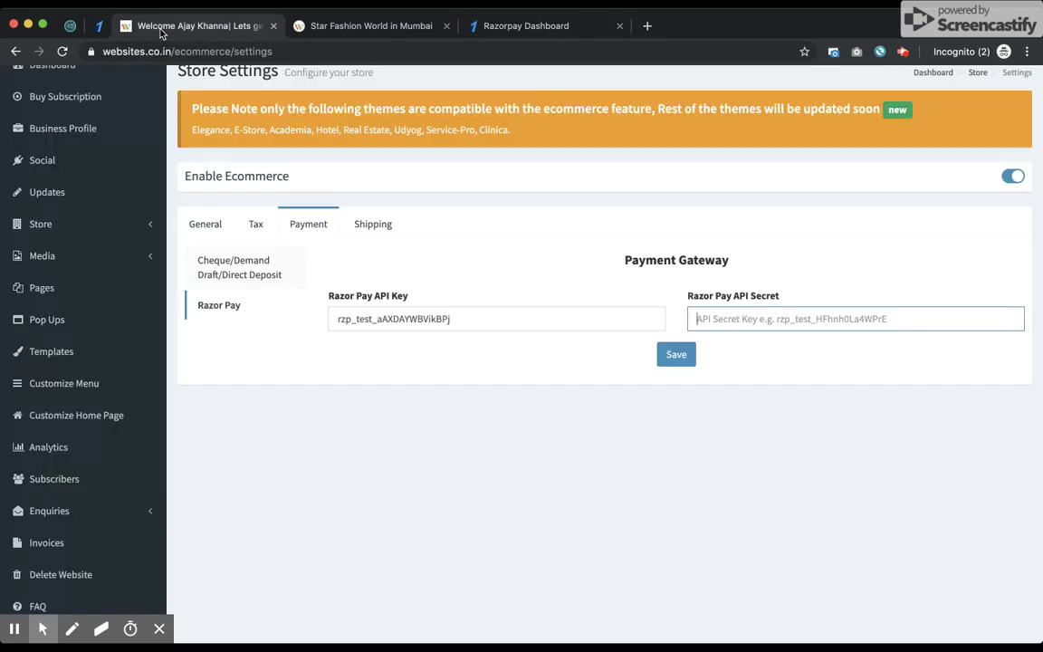
left_click(737, 323)
key("super+v")
left_click(676, 354)
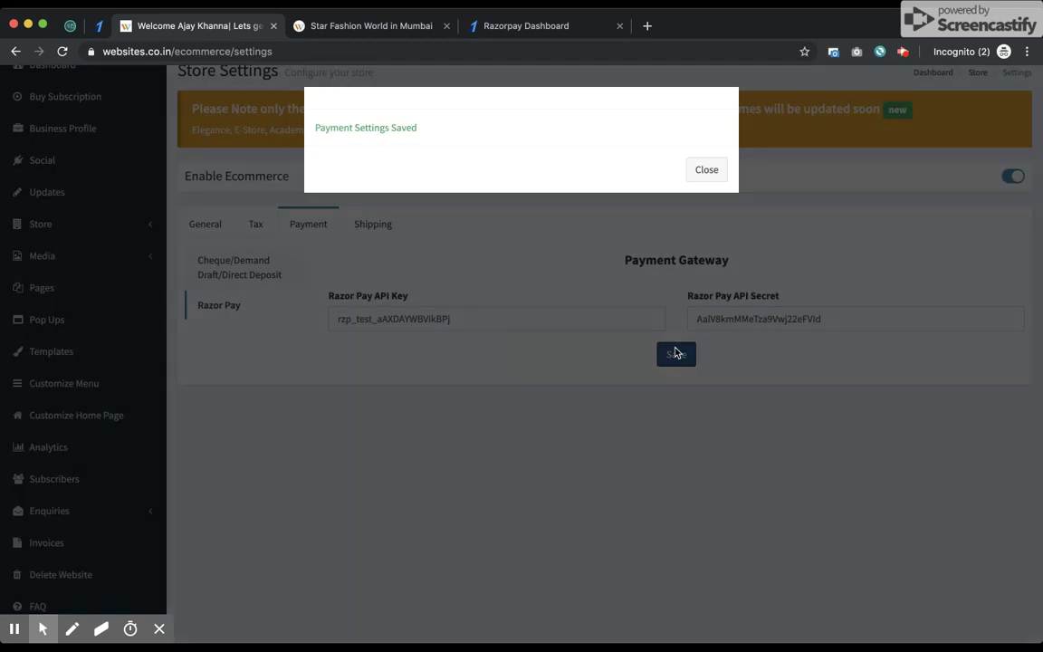
left_click(713, 174)
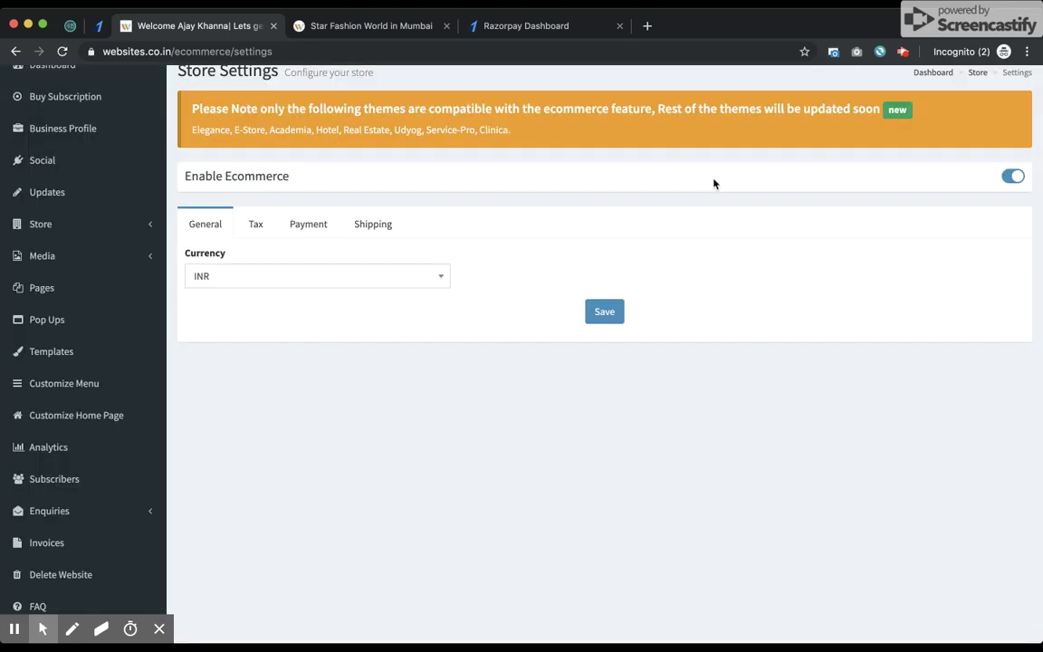
Step: Confirm the saved Razor Pay keys, then select Cheque/Demand Draft/Direct Deposit payment
left_click(320, 228)
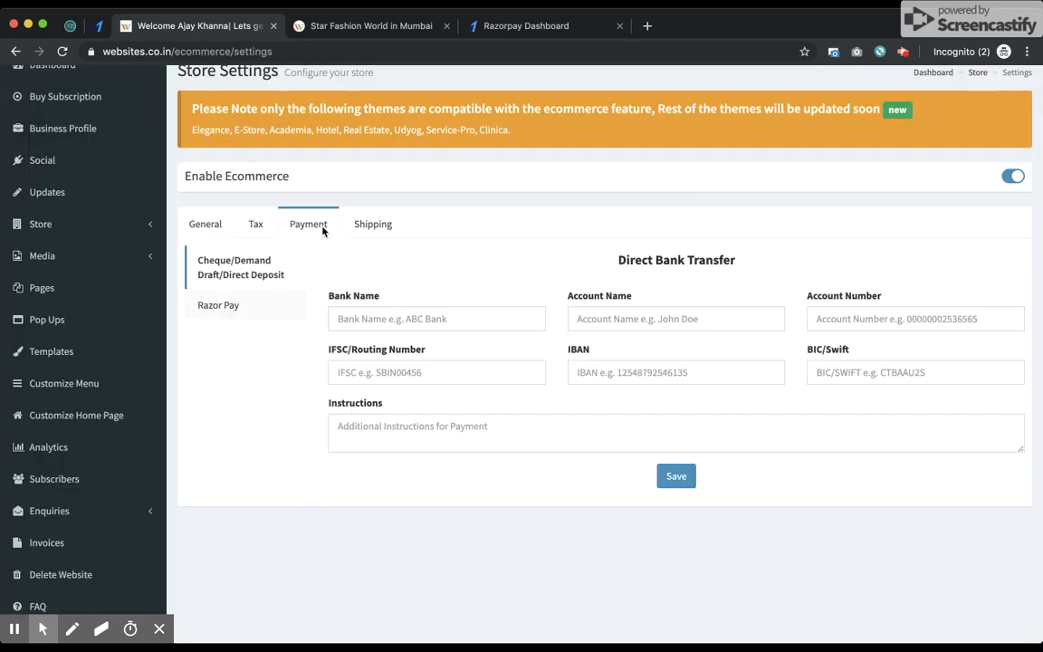
left_click(222, 307)
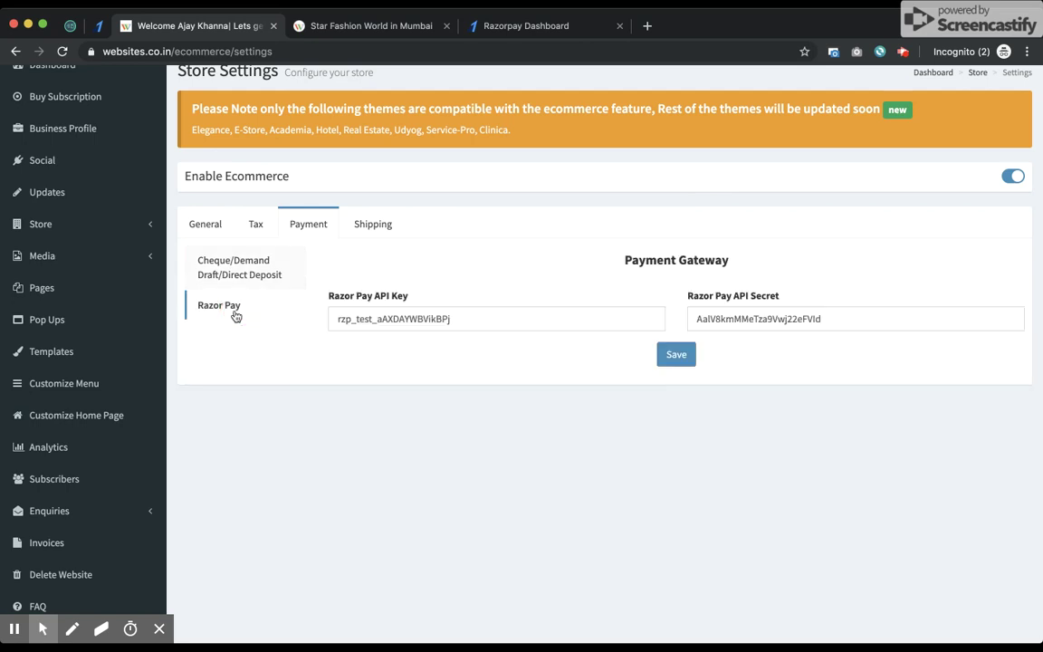
left_click(232, 276)
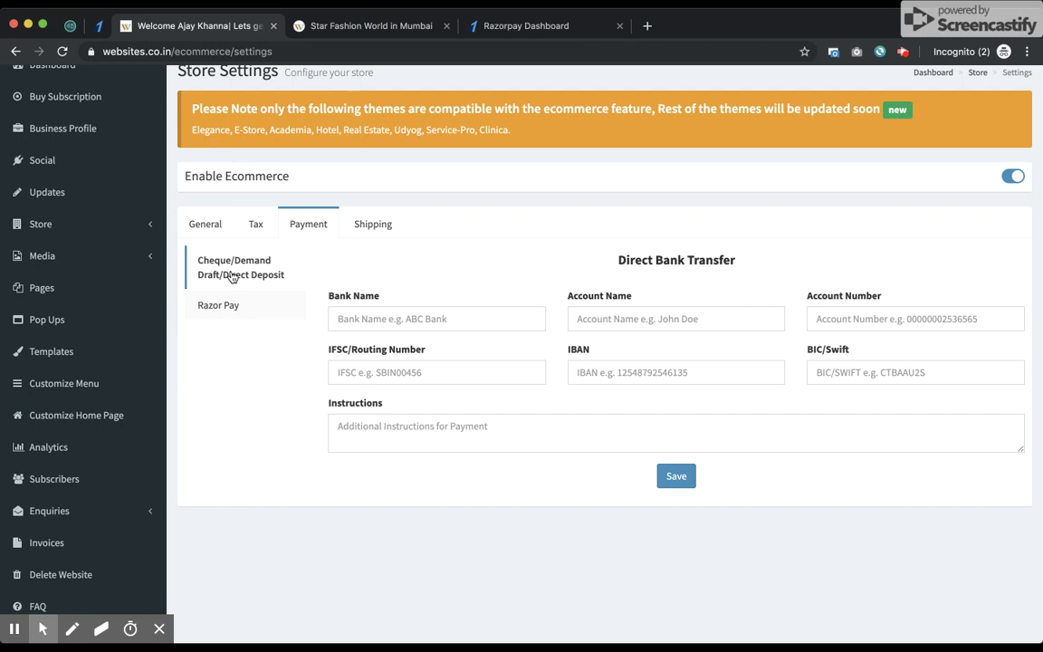
left_click(232, 276)
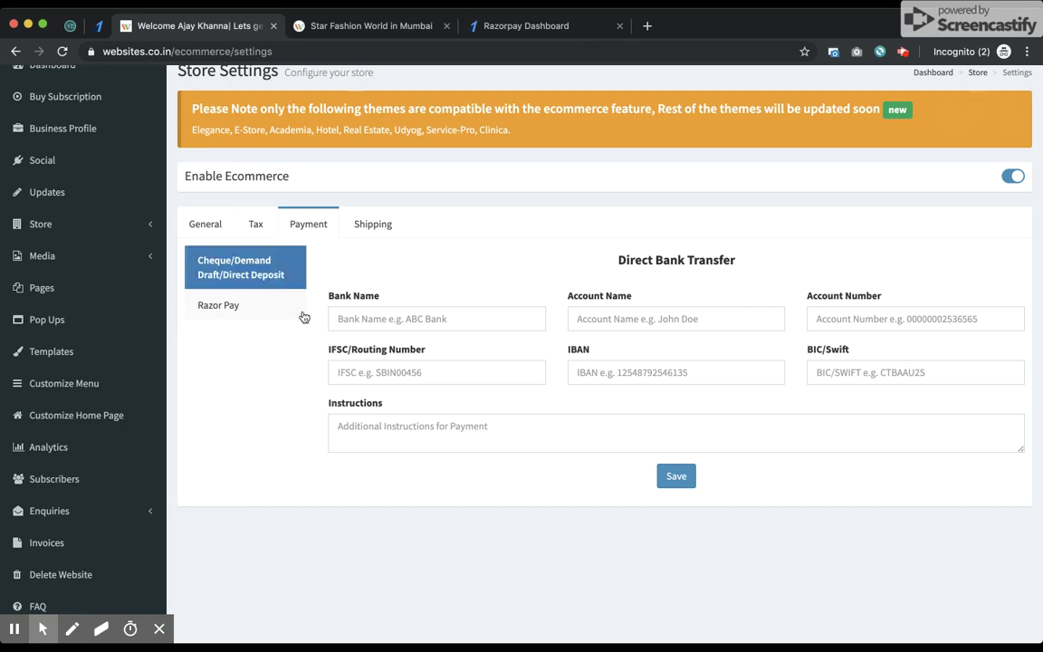
left_click(375, 319)
Step: Enter bank name 'ABC bank', account name 'Star Fashions' and the account number
scroll(375, 319, "down", 1)
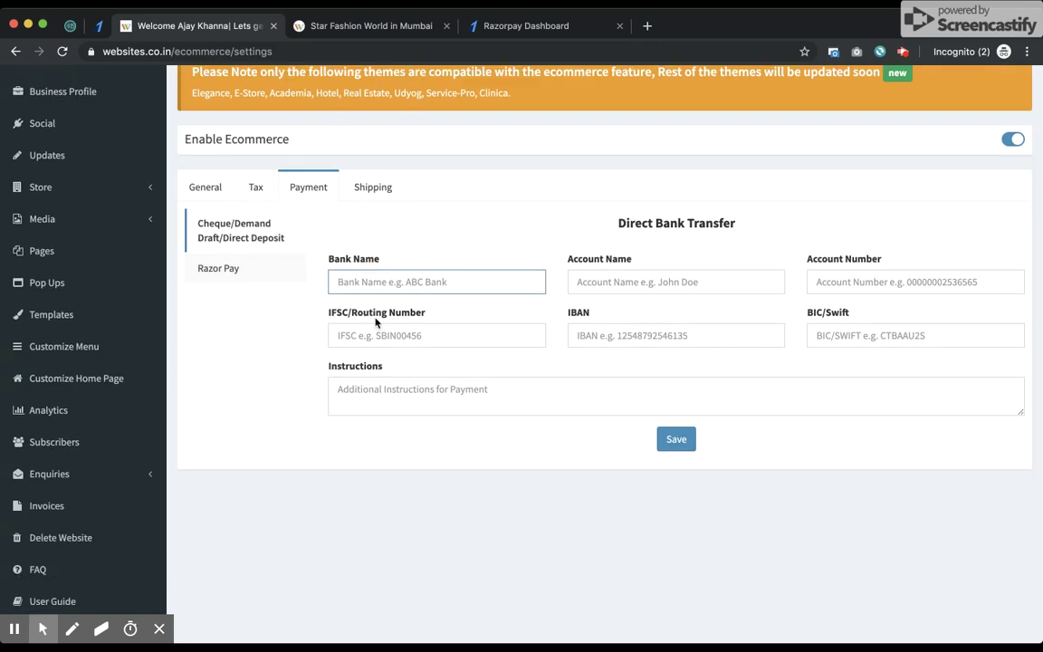
type("ABC bank")
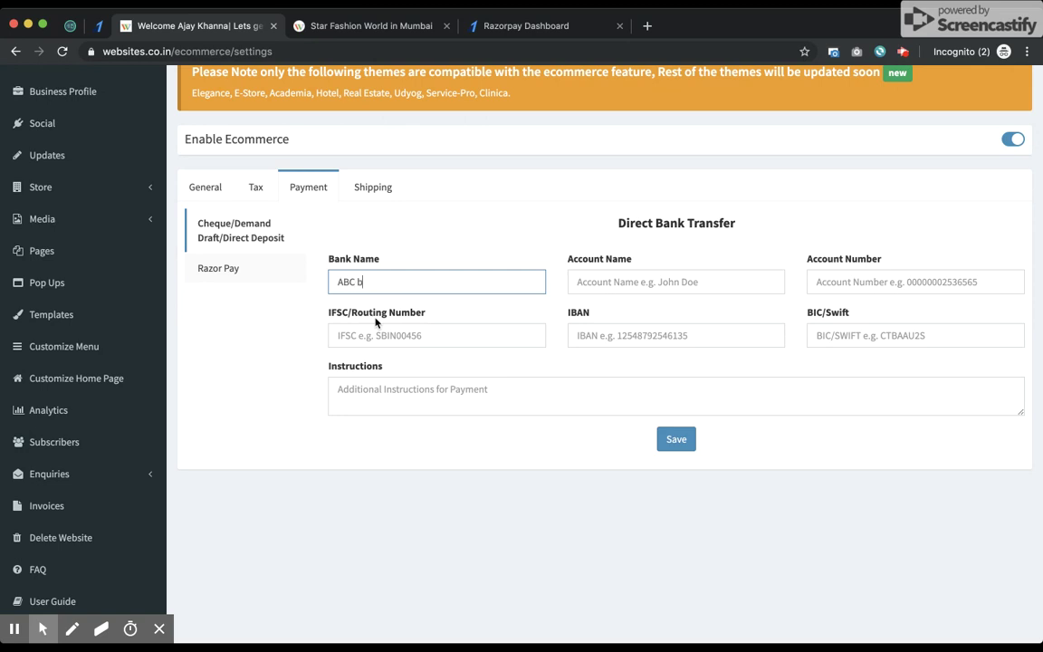
left_click(615, 281)
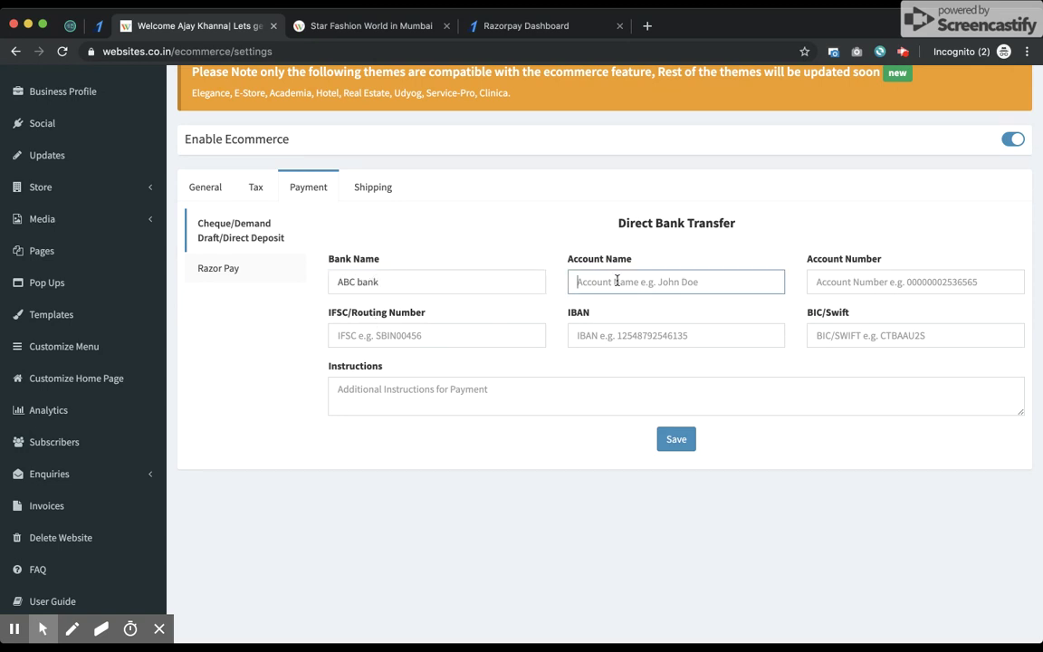
type("Ajay Fashio")
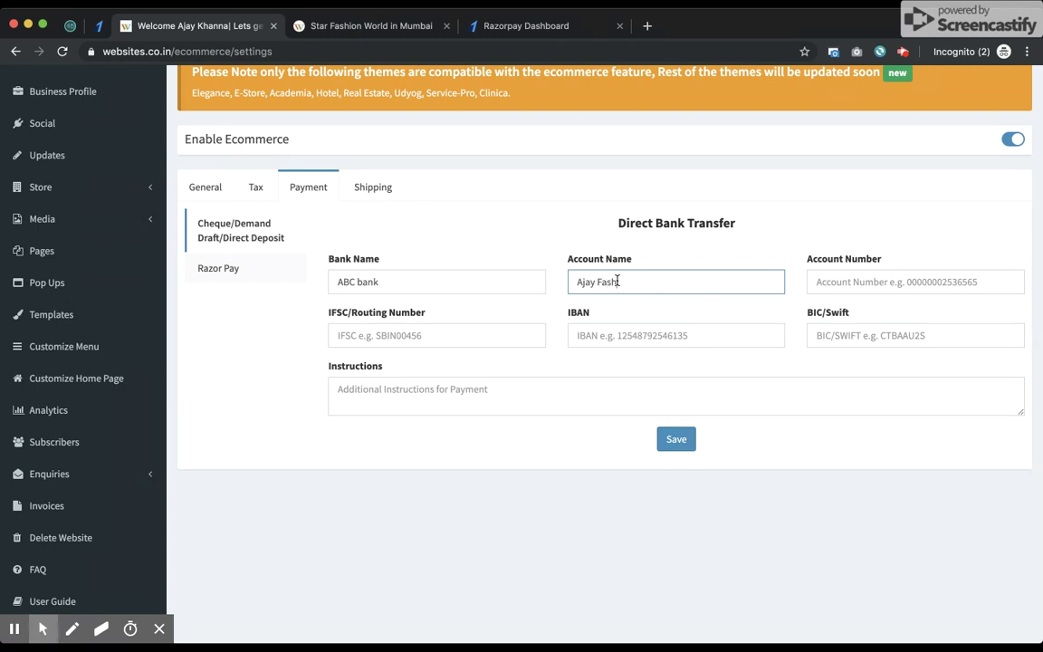
type("ns")
double_click(582, 282)
type("Star")
left_click(834, 281)
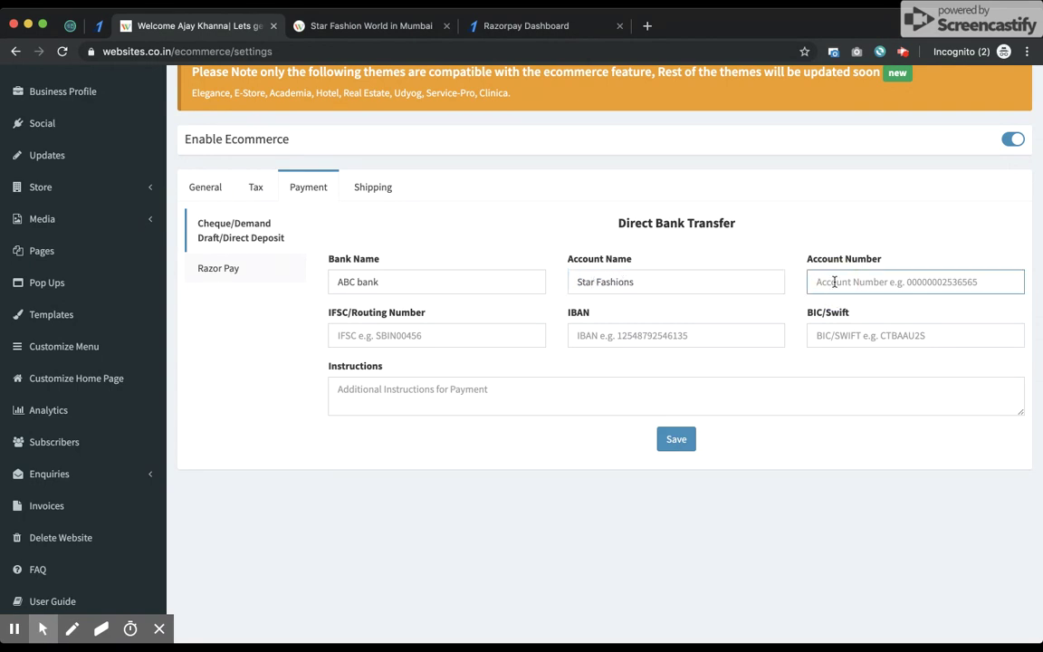
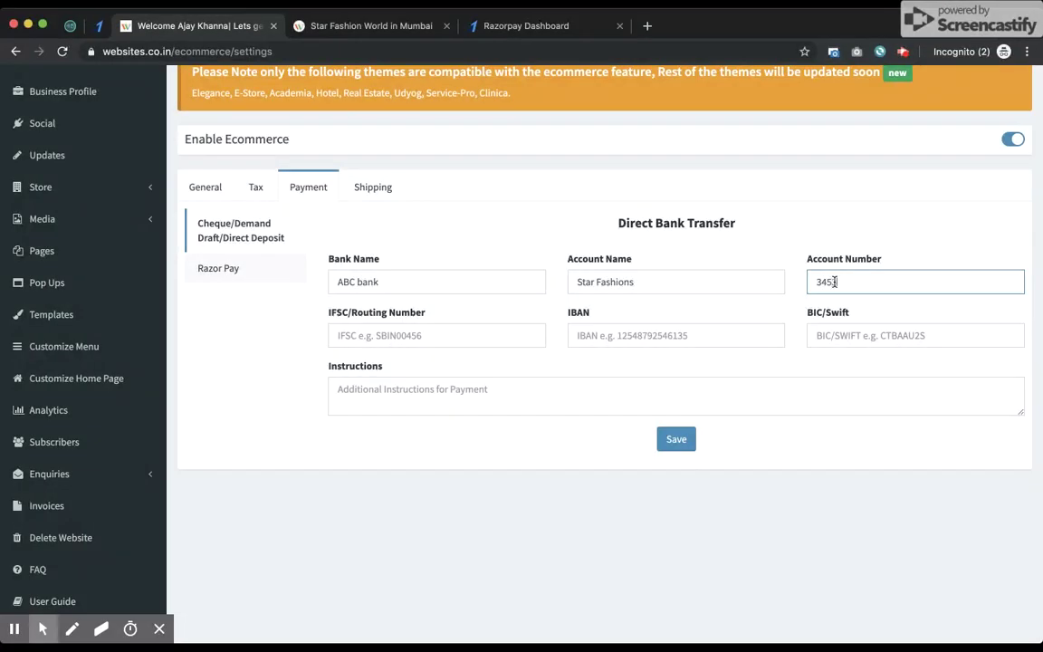
Step: Enter IFSC/Routing Number ABC0003453 and BIC/Swift code CT123ASC
left_click(464, 336)
type("ABC000")
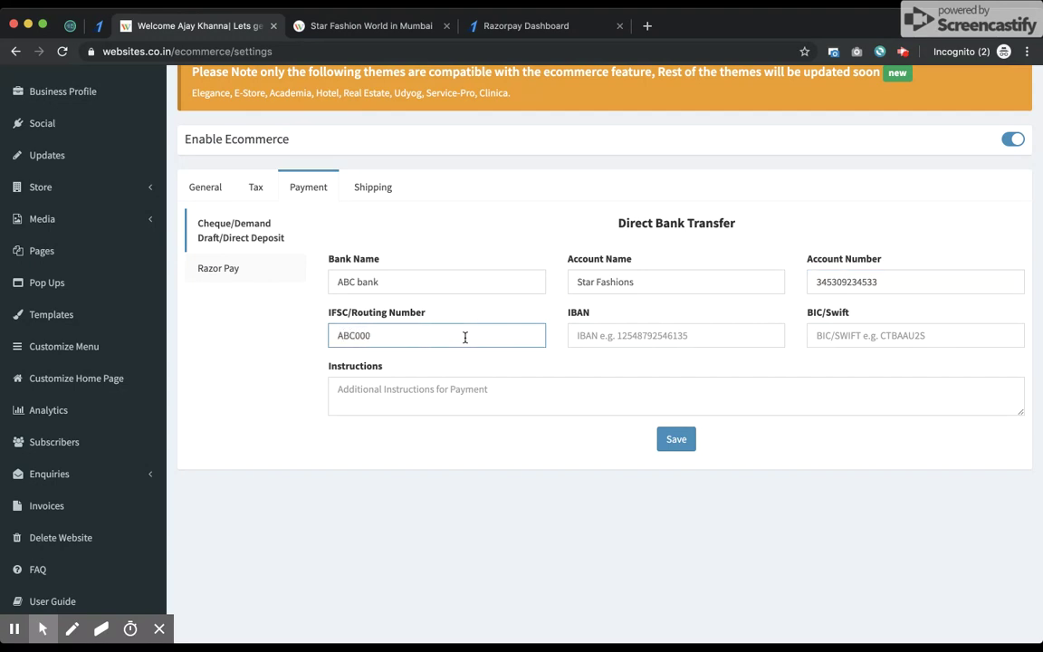
type("3453")
left_click(850, 342)
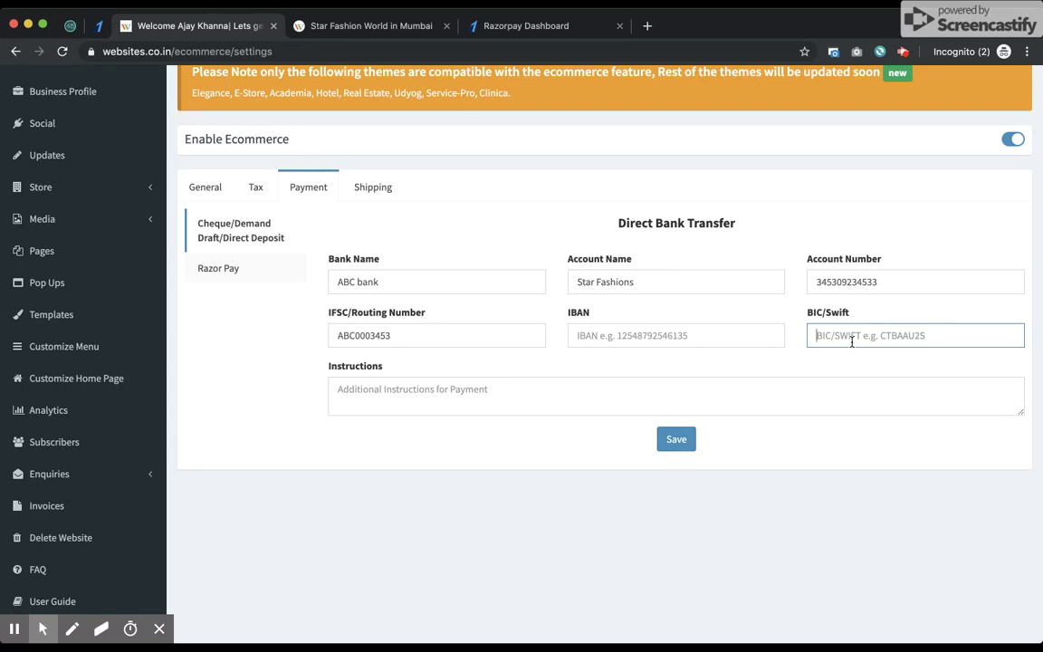
type("CT123AS")
type("C")
left_click(459, 399)
scroll(459, 399, "down", 1)
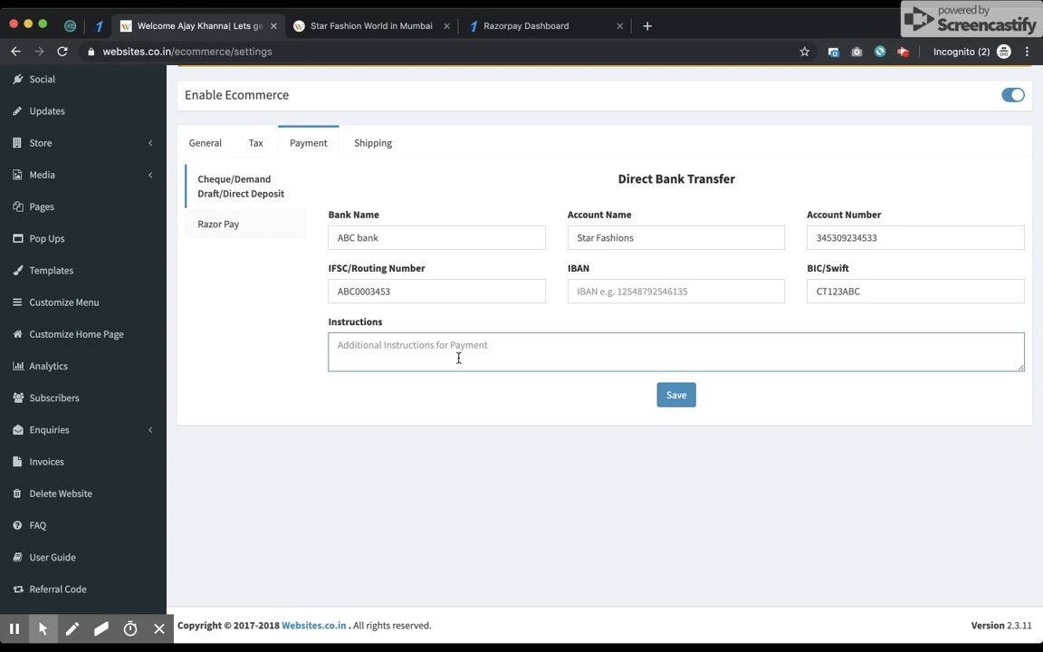
Step: Add the instruction "Chequee to be generated in favour of 'Star Fashions'" and save the payment settings
type("Chequee to be ")
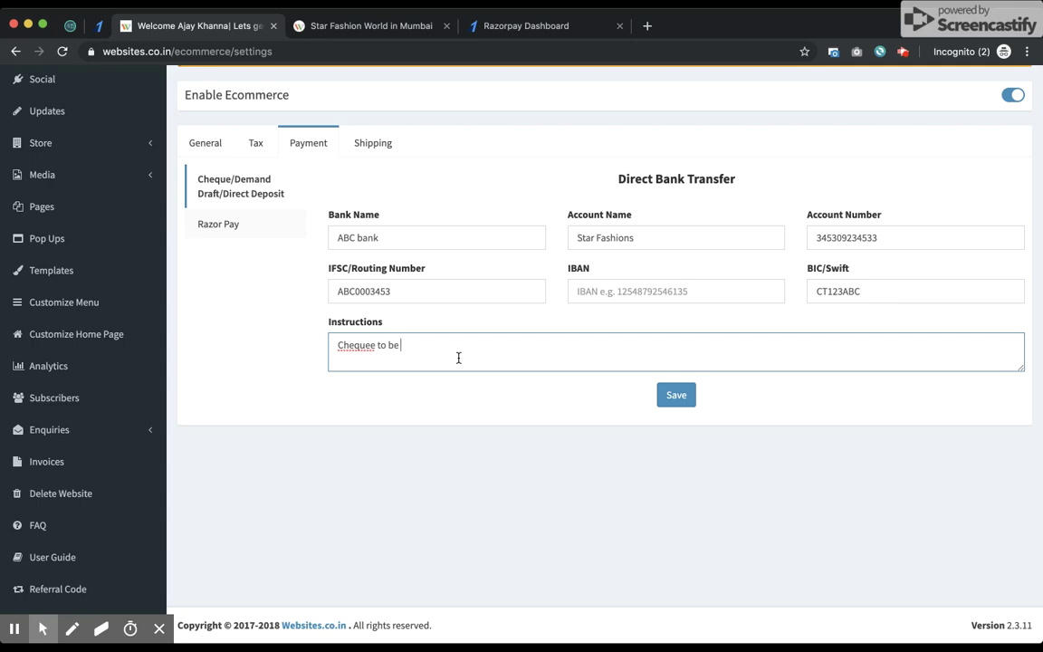
type("generated in favour of '")
triple_click(623, 240)
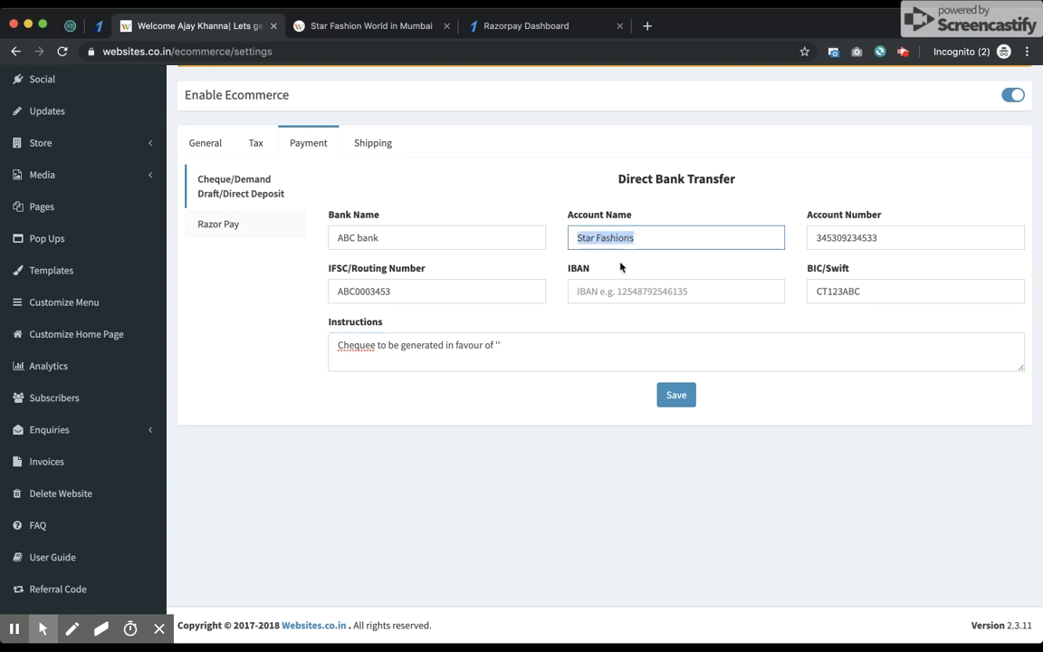
left_click(500, 346)
type("S")
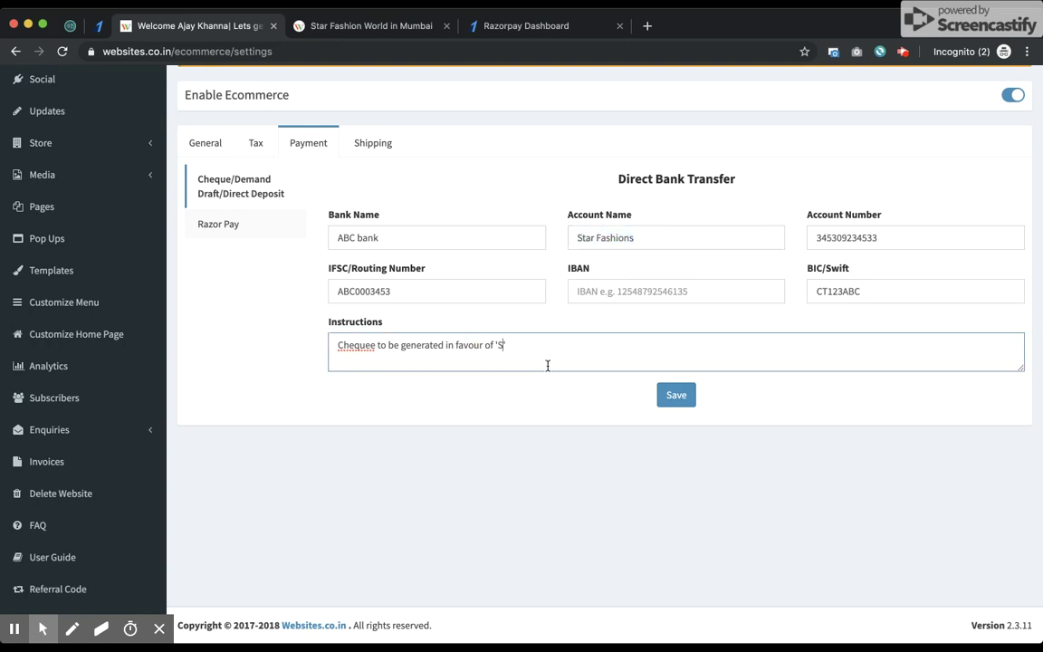
type("tar Fashions")
left_click(675, 393)
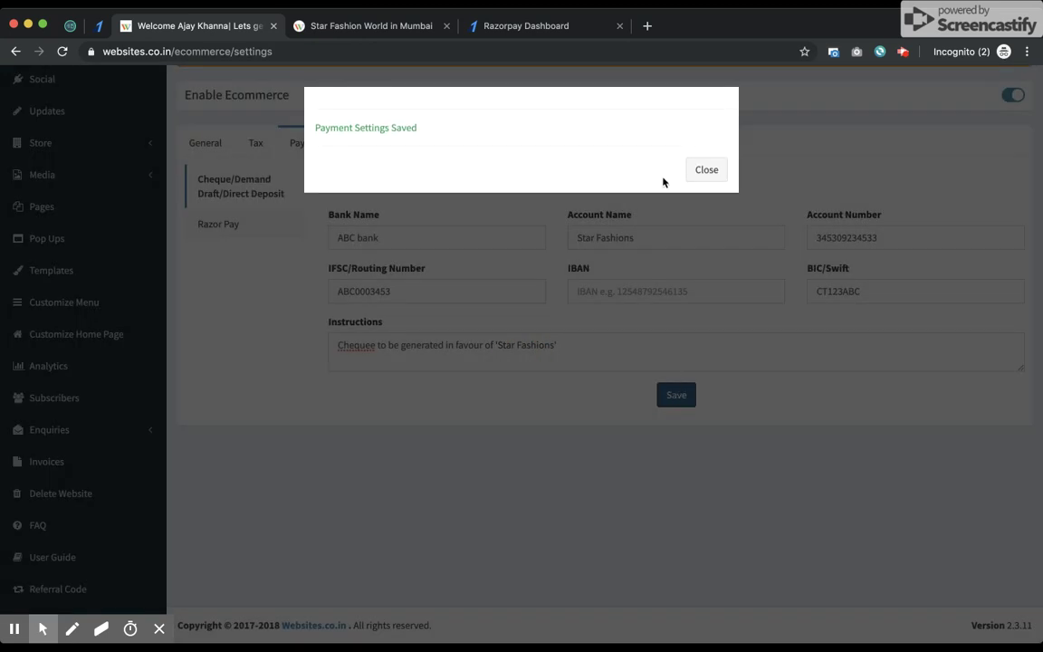
left_click(693, 170)
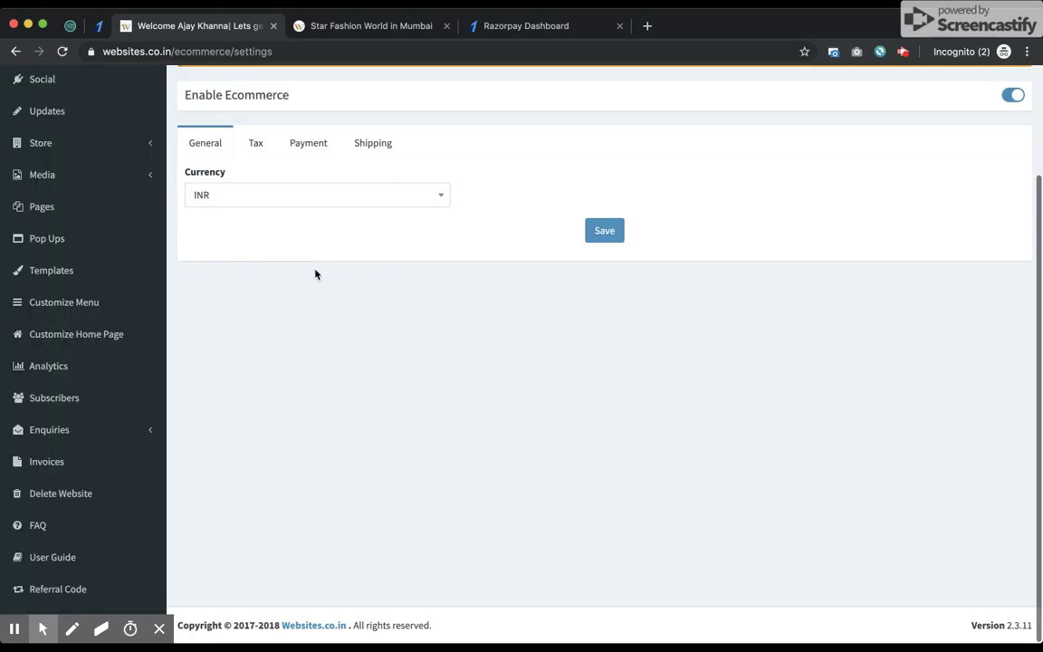
left_click(309, 156)
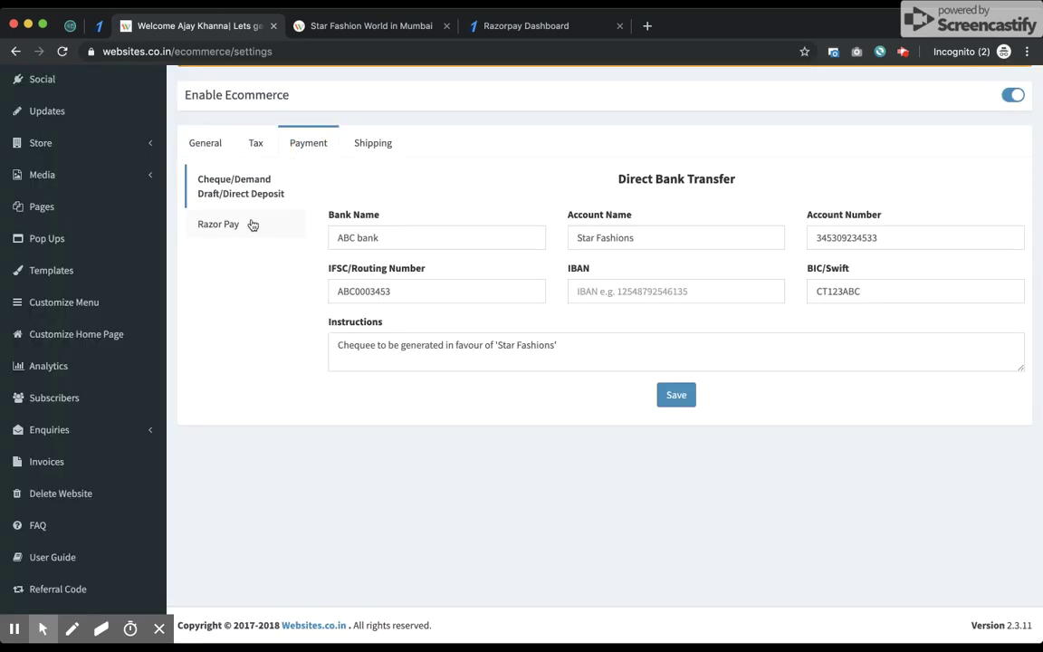
Step: Change the shipping Dimension Unit to Inches, leave weight in Kilograms, and save
left_click(390, 152)
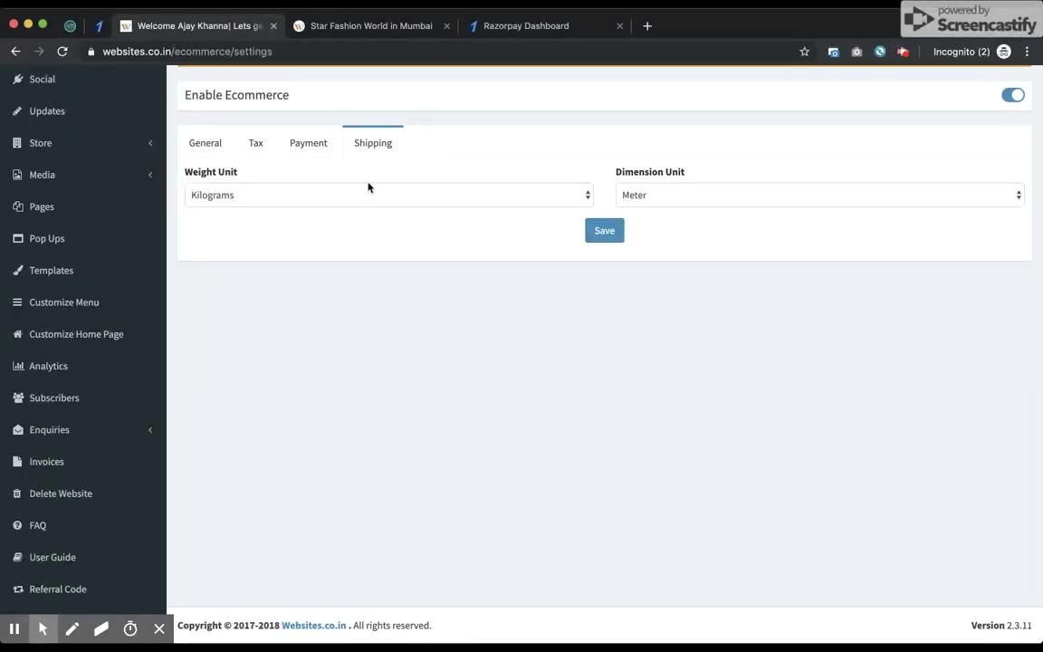
left_click(672, 199)
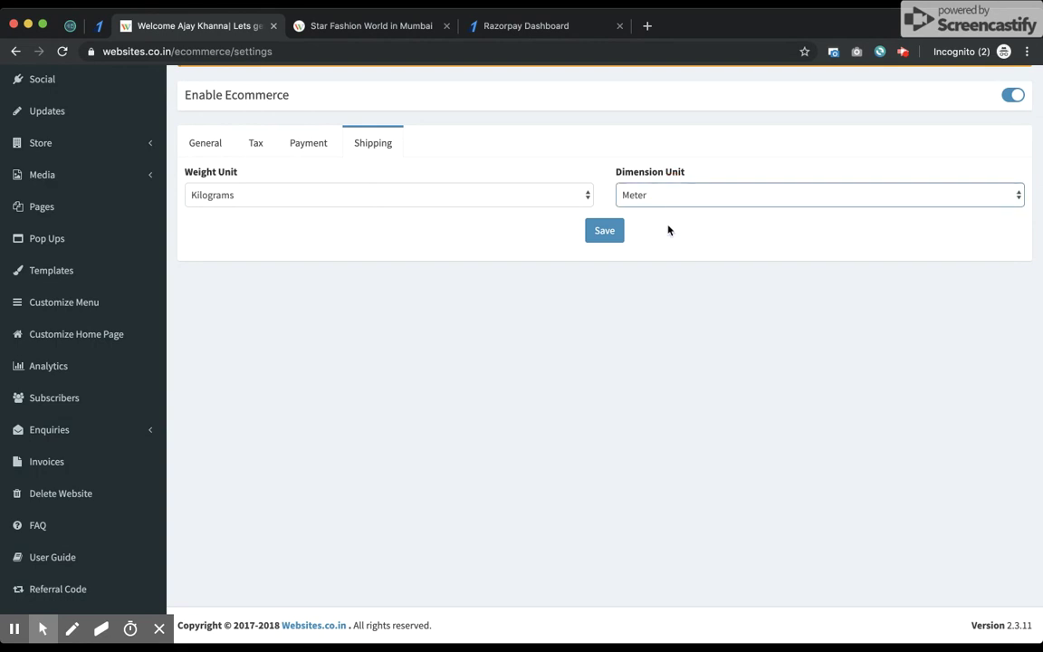
left_click(668, 240)
left_click(610, 237)
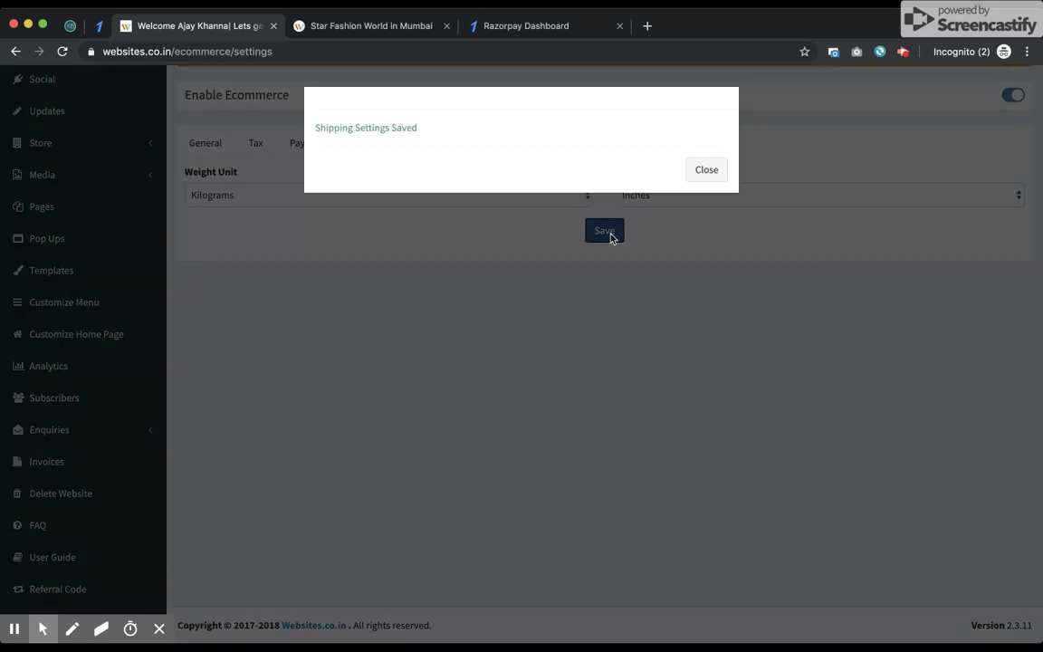
left_click(705, 169)
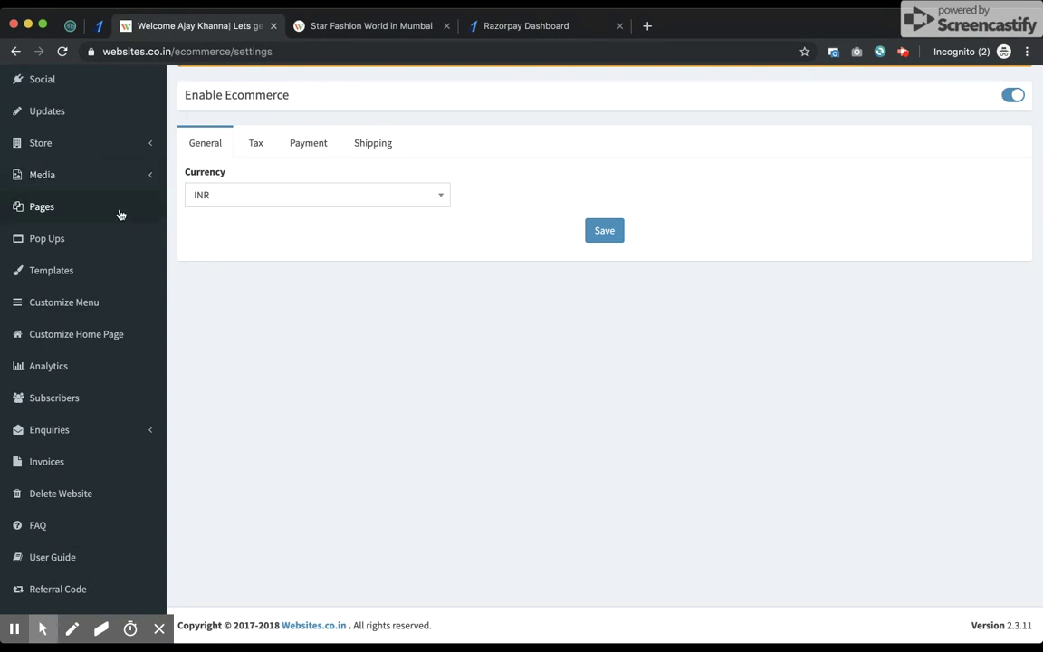
Step: Go to Store > Categories to view the empty categories list
scroll(119, 214, "up", 1)
left_click(115, 171)
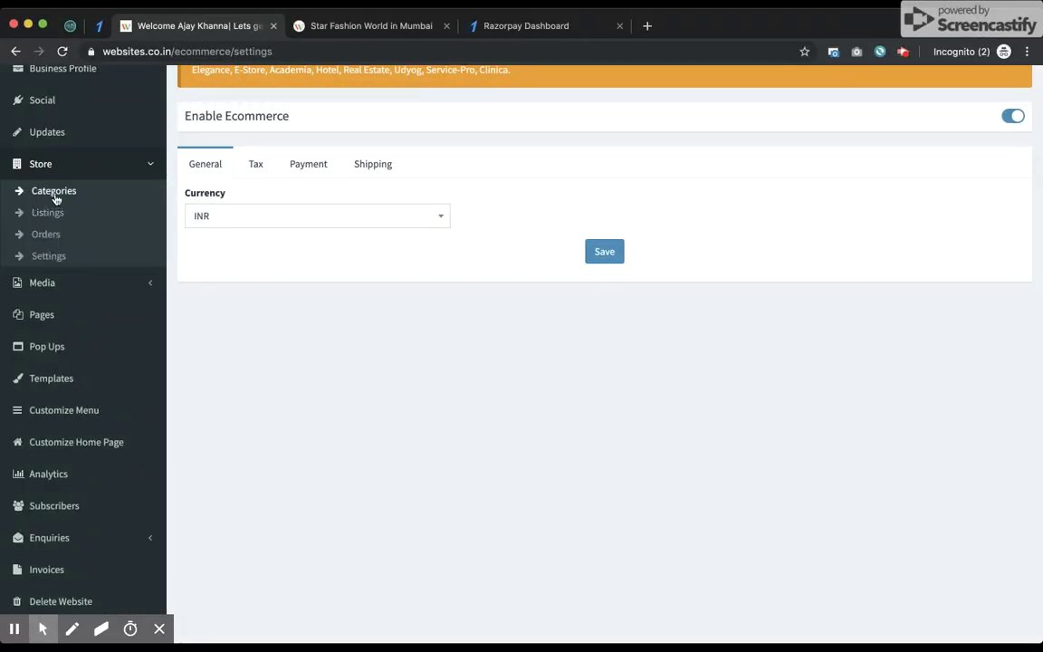
left_click(50, 190)
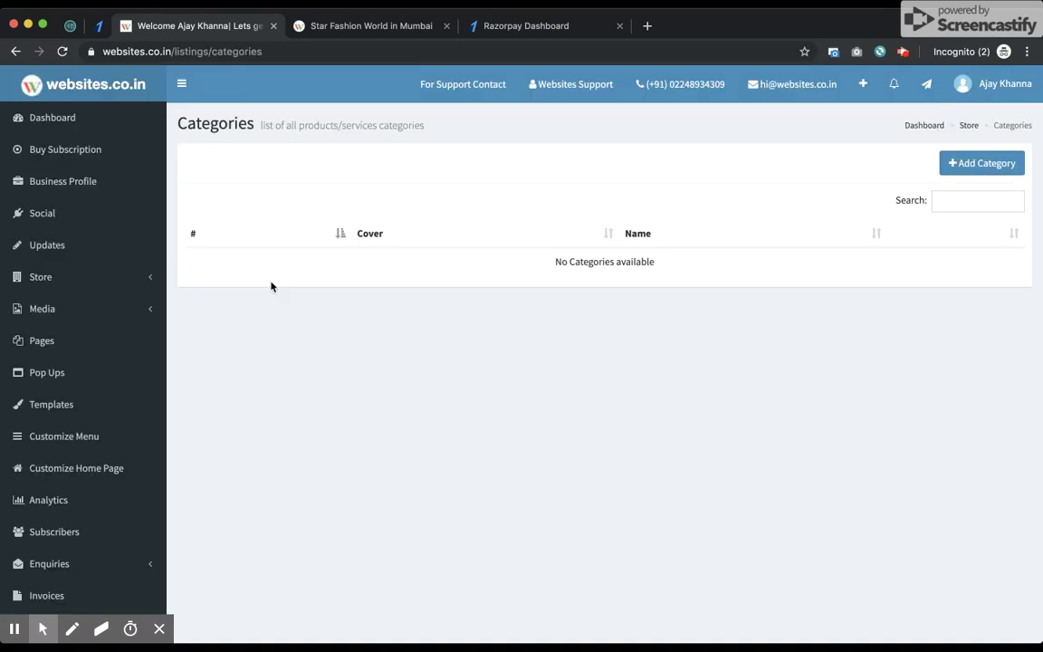
Step: Create a category named 'Men Fashions', then go to Store > Listings
left_click(992, 164)
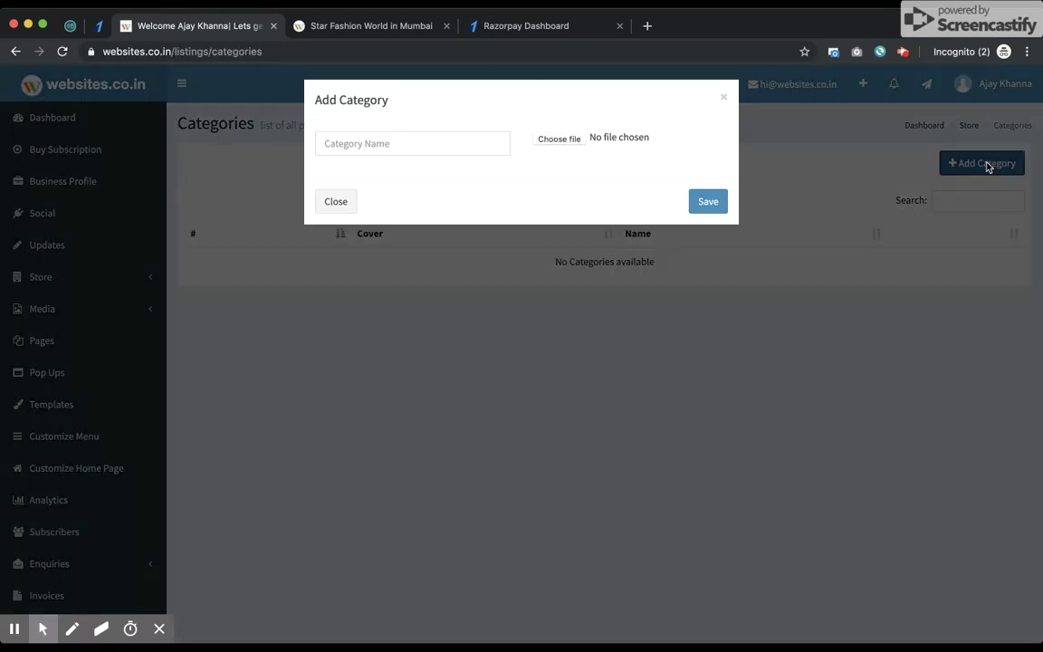
left_click(436, 158)
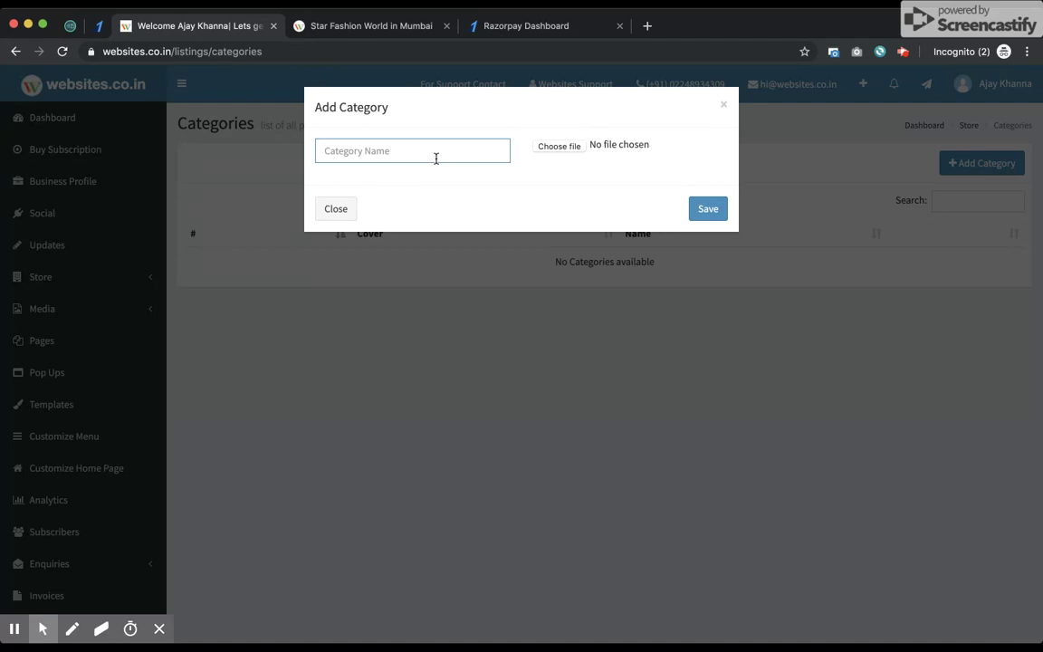
type("Men Fashions")
left_click(705, 210)
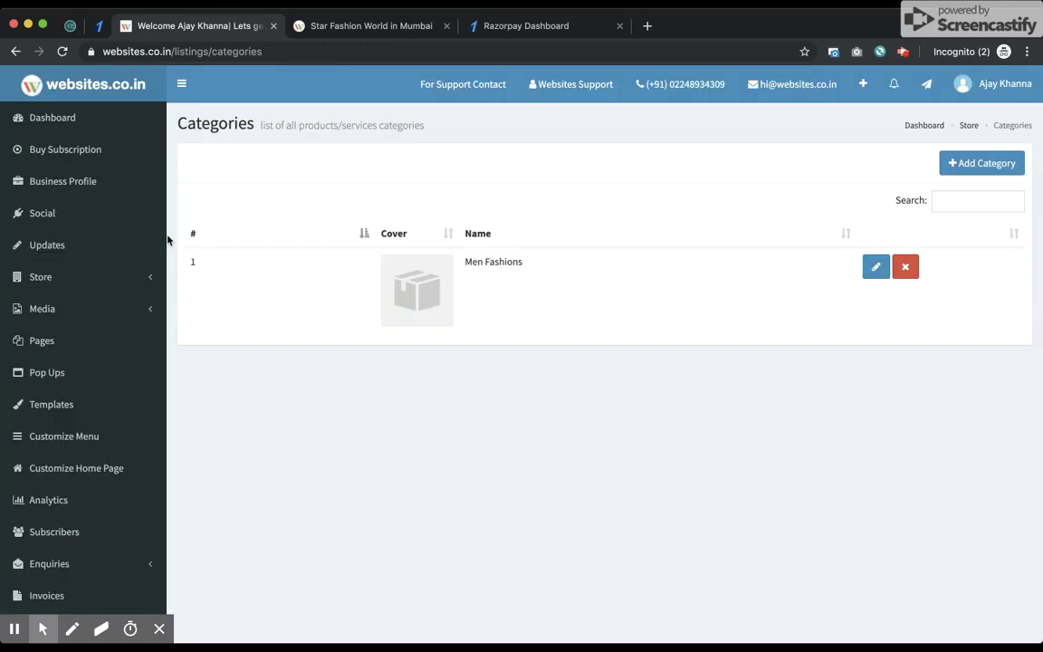
left_click(106, 276)
left_click(43, 328)
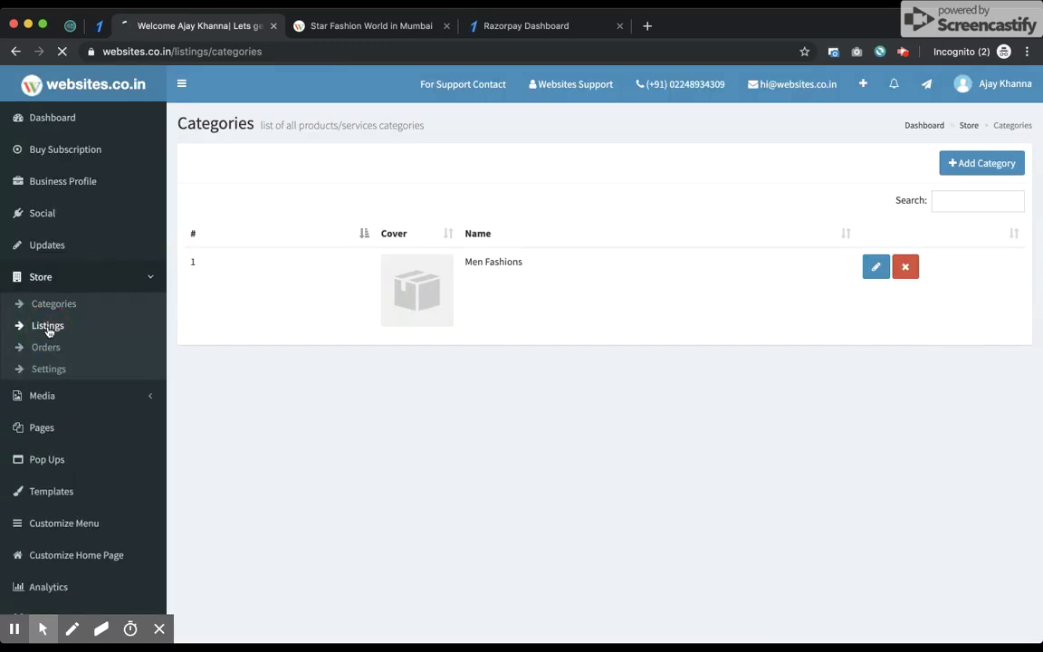
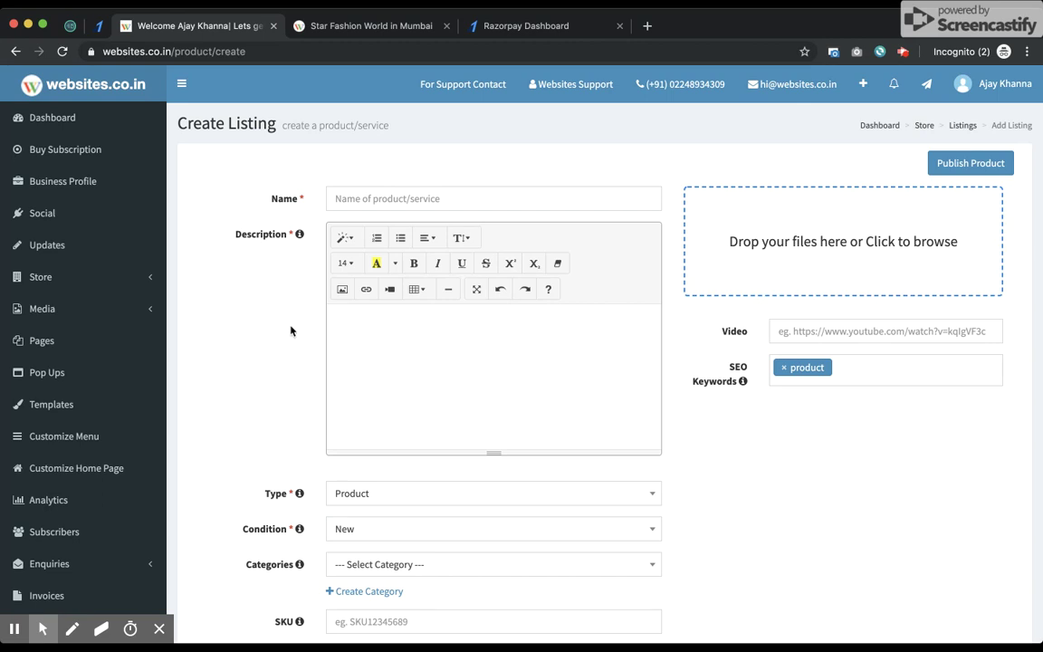
Step: Enter the listing name 'Black T-Shirt' and the description 'Cotton Tshirt for Men'
scroll(291, 330, "down", 3)
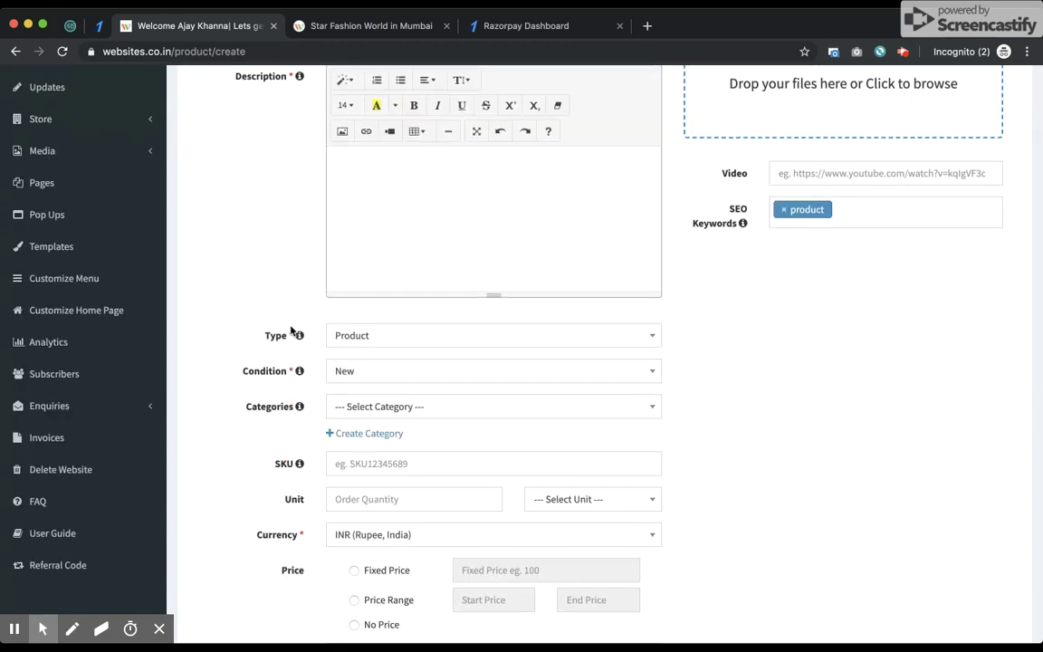
scroll(291, 330, "down", 4)
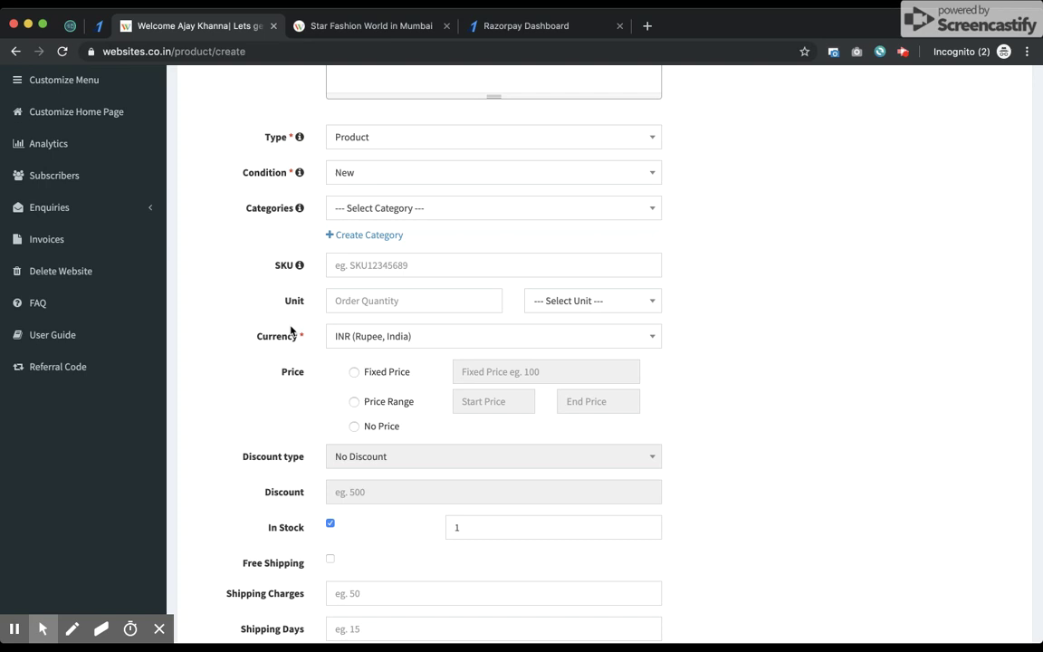
scroll(290, 330, "up", 6)
left_click(344, 152)
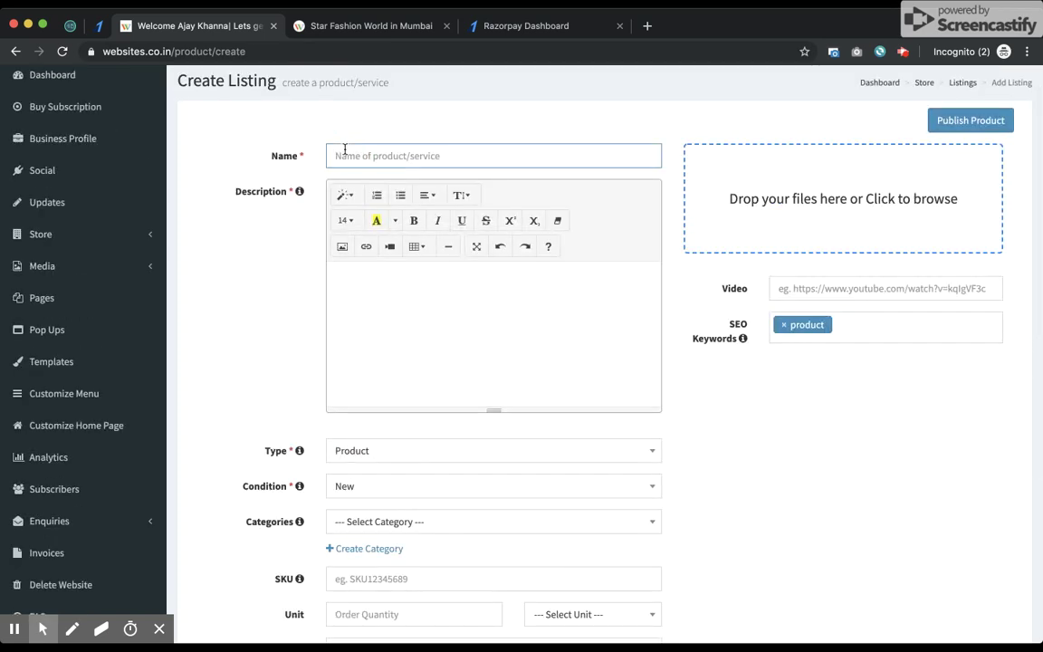
type("Black TShirt")
left_click(360, 156)
type("-")
left_click(458, 323)
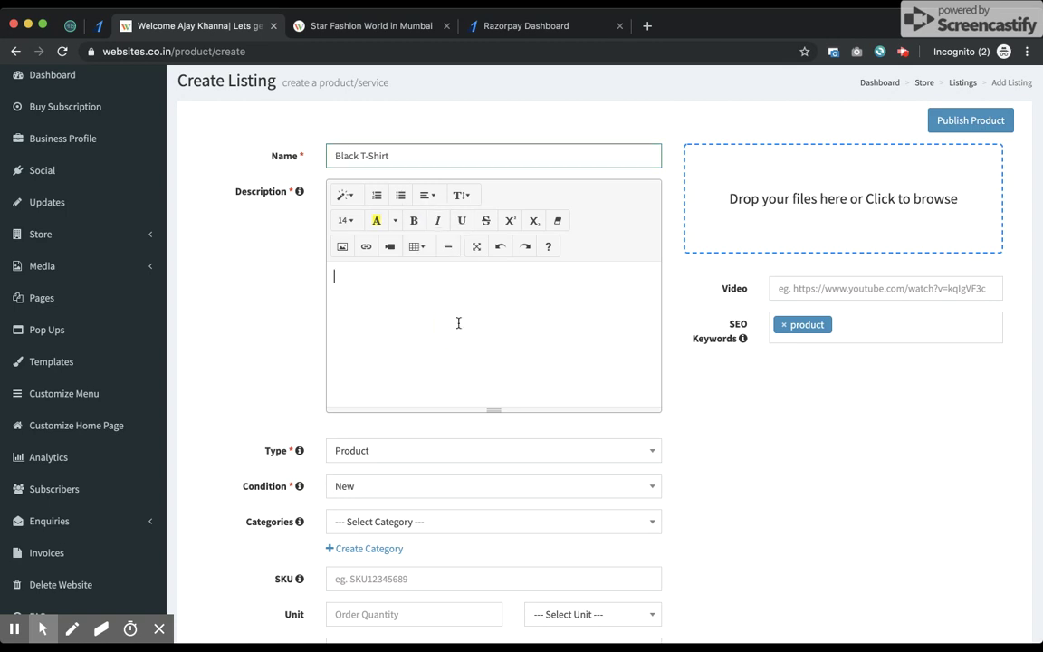
type("Cotton Tshirt for Men")
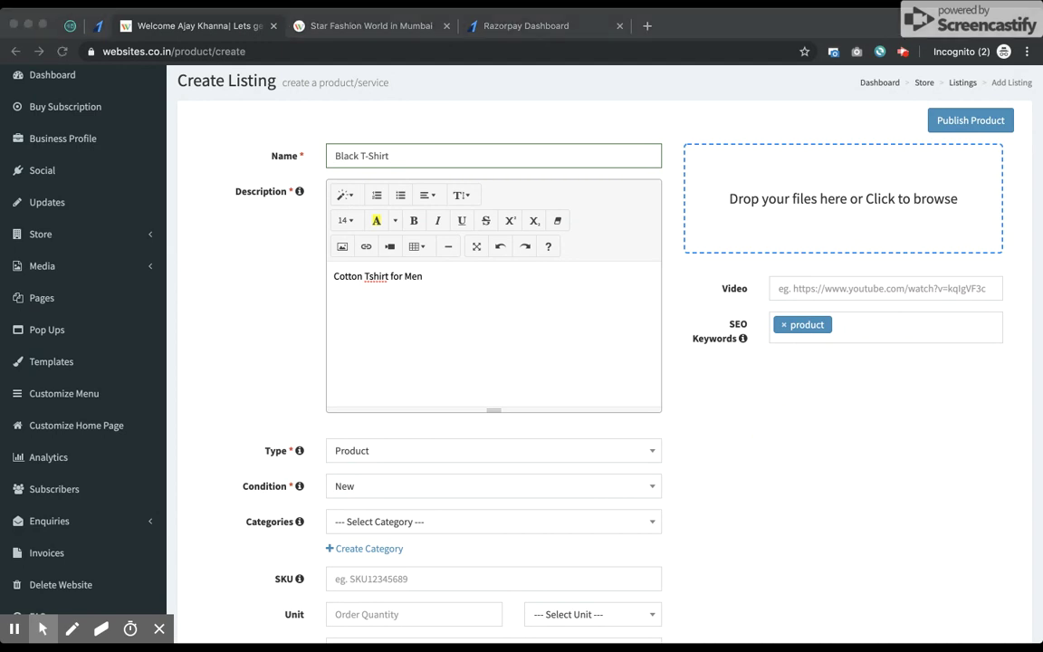
Step: Upload the black T-shirt photo and put the product in the Men Fashions category
left_click(233, 526)
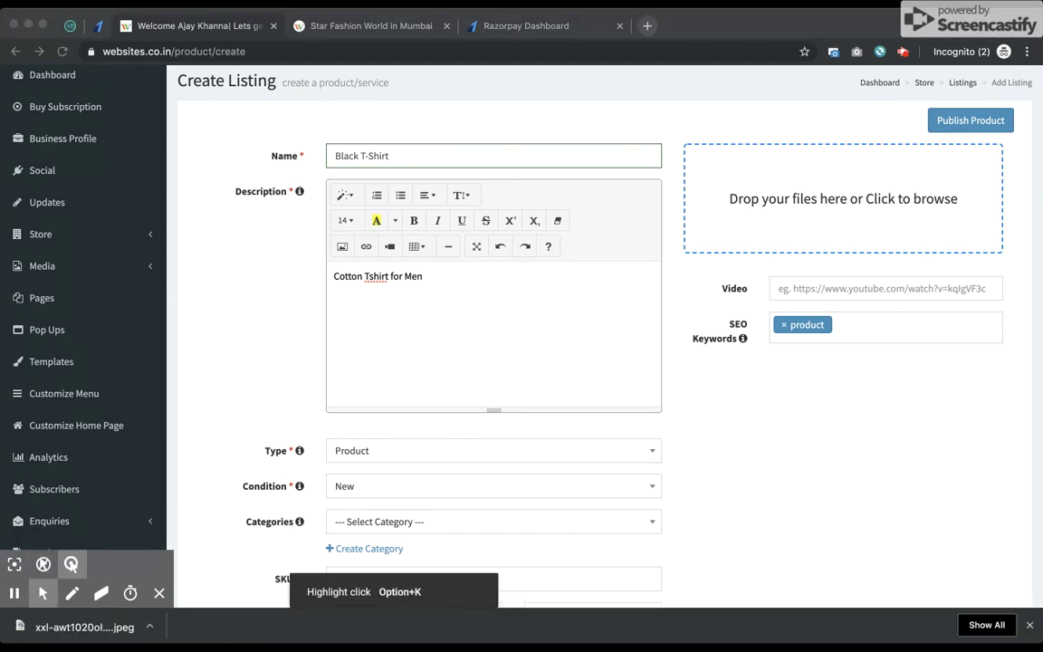
left_click_drag(84, 626, 802, 209)
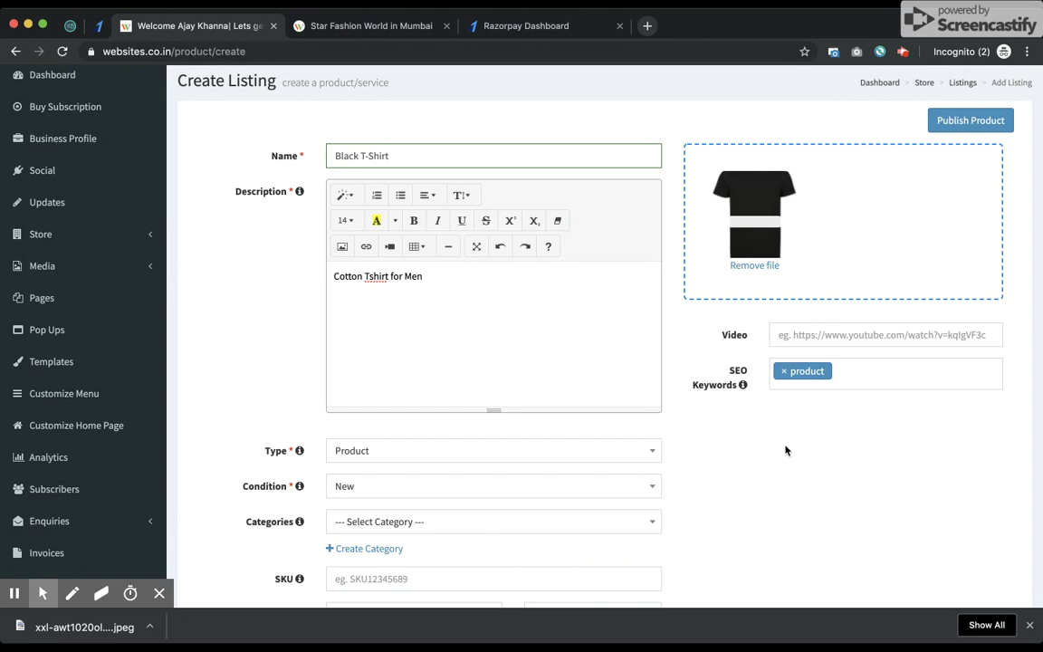
scroll(784, 450, "down", 4)
scroll(785, 450, "down", 2)
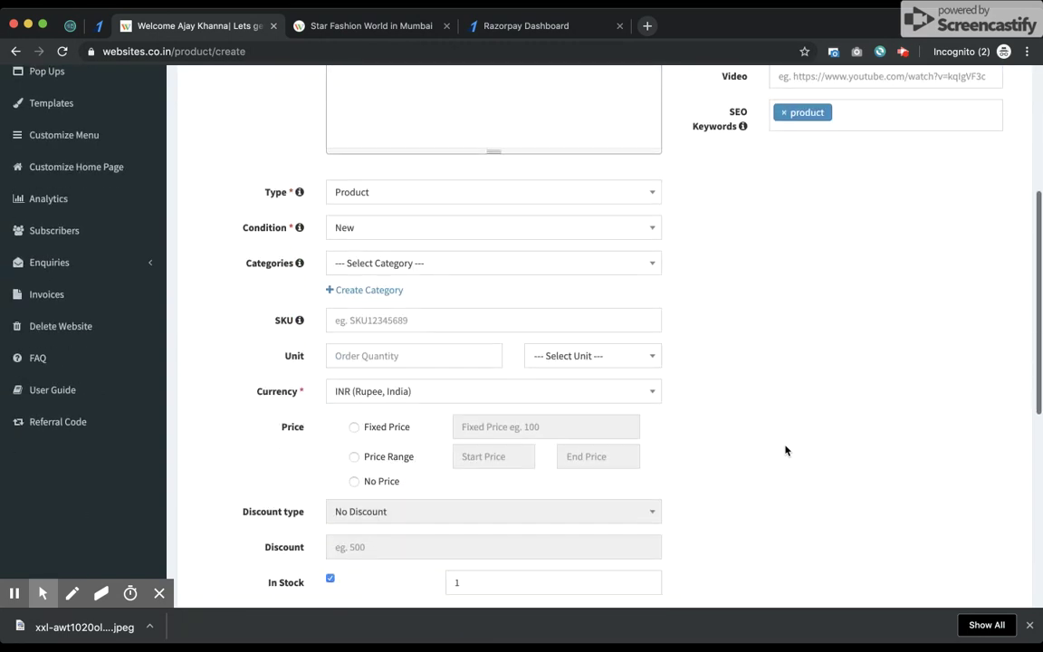
left_click(451, 263)
left_click(407, 347)
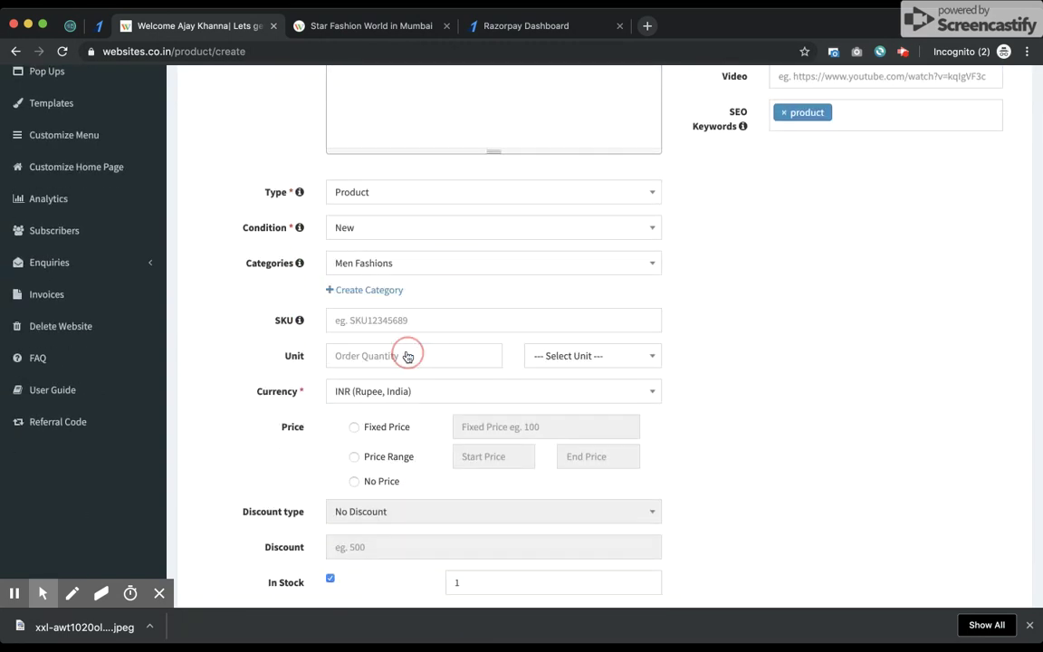
scroll(406, 353, "down", 2)
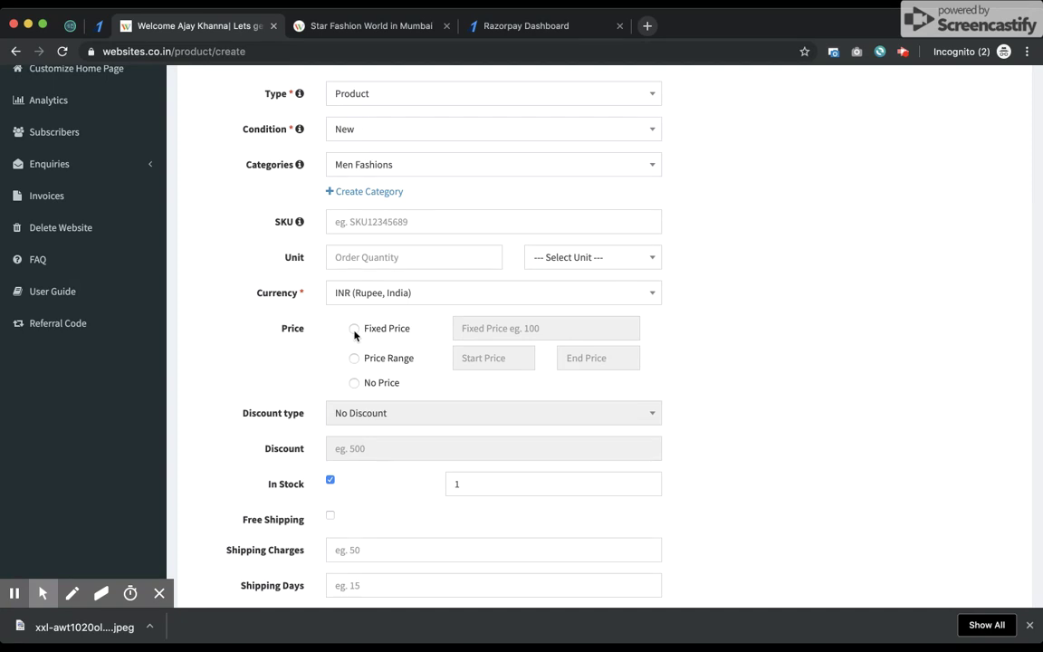
Step: Give the product a fixed price of 10
left_click(354, 329)
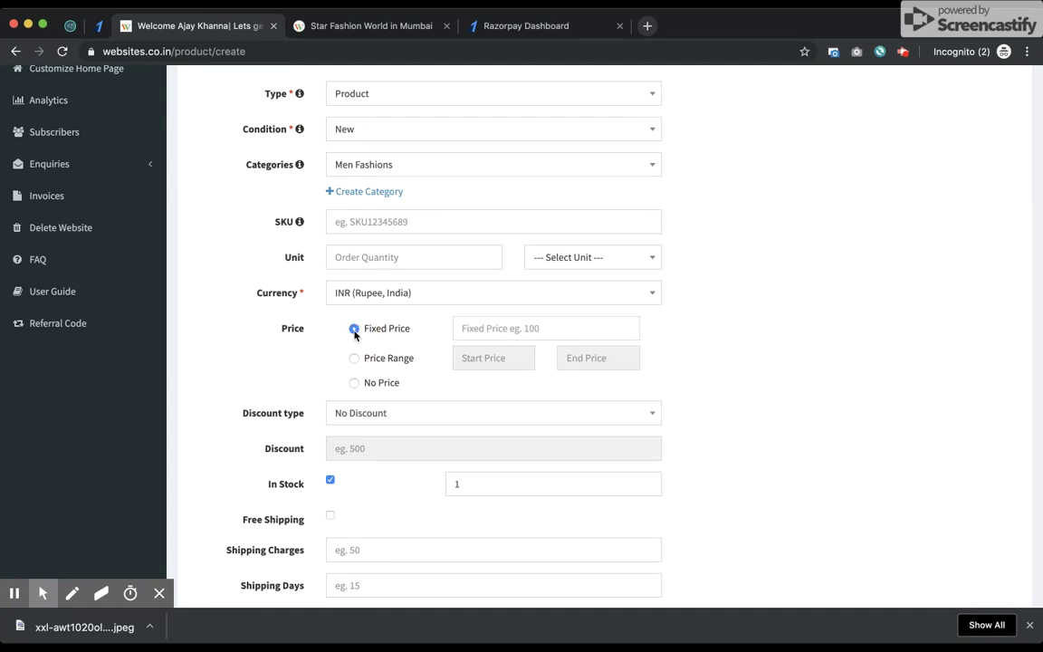
left_click(509, 329)
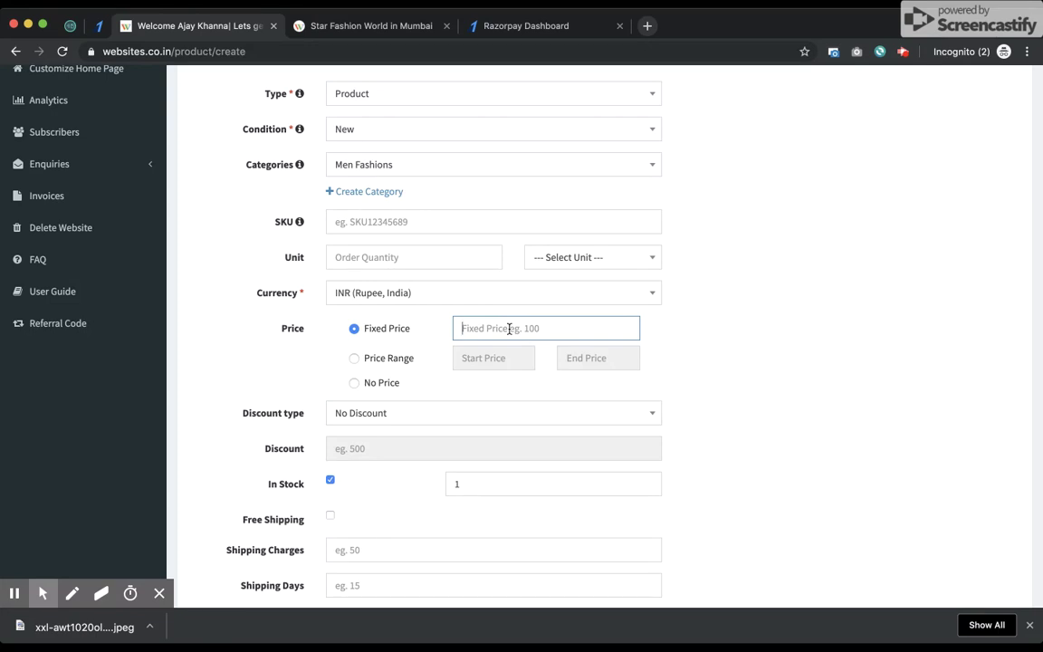
type("10")
scroll(511, 307, "down", 2)
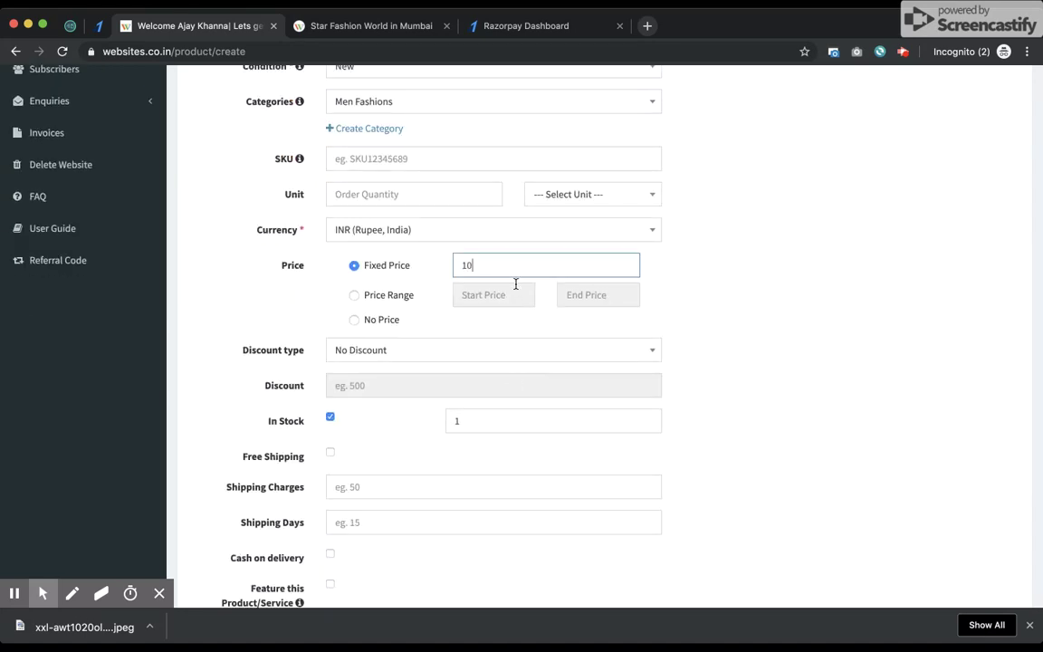
scroll(421, 322, "down", 1)
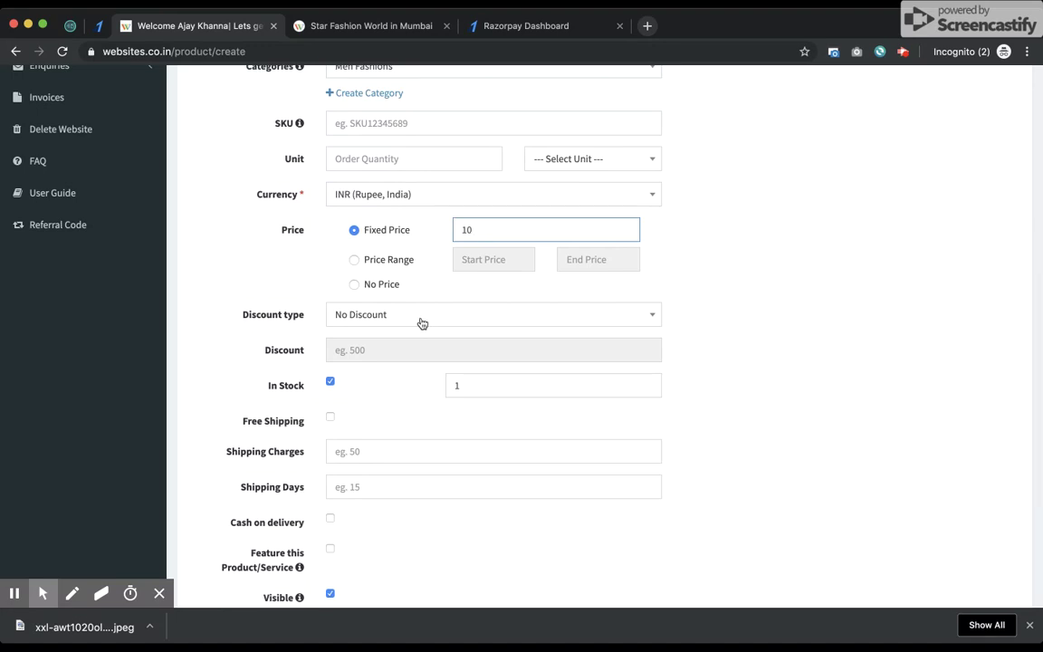
scroll(418, 323, "down", 3)
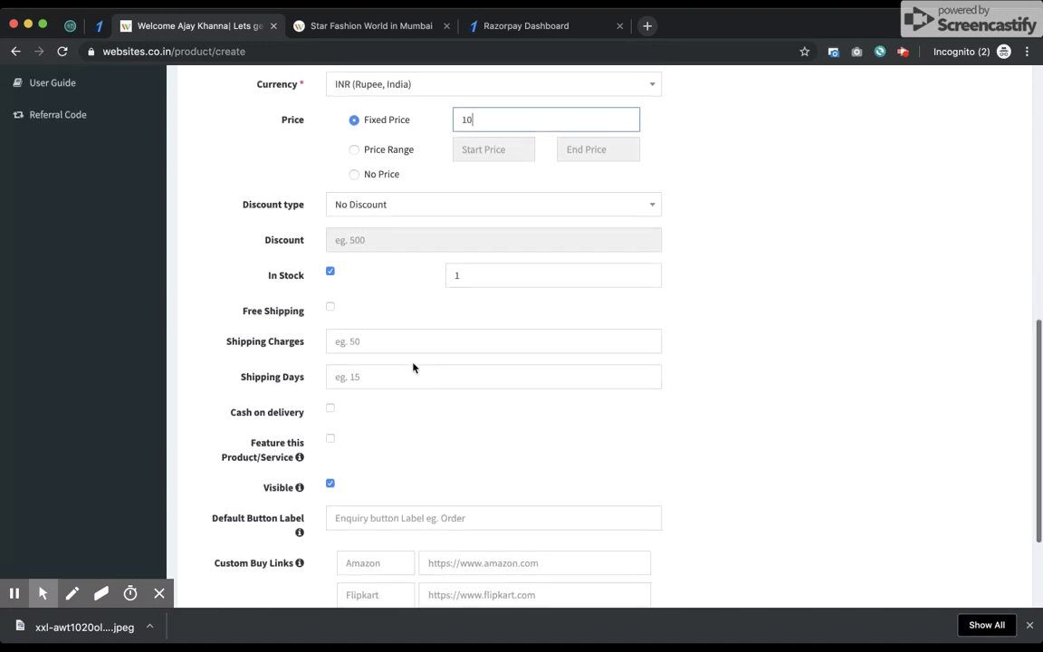
Step: Set stock to 10, enable free shipping, and publish the Black T-Shirt
left_click(465, 275)
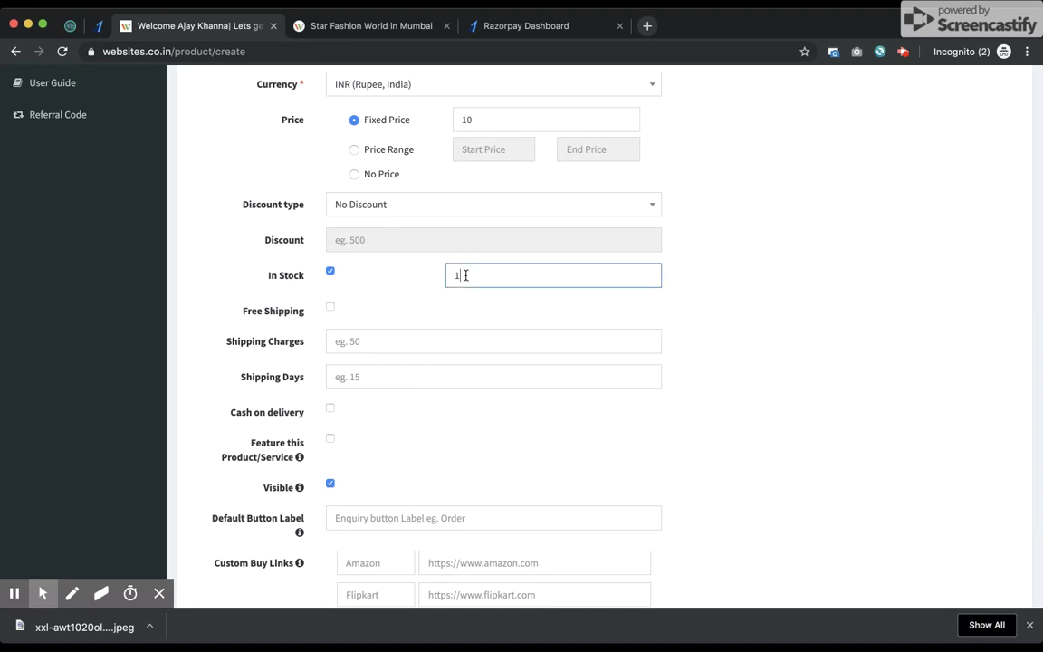
type("0")
scroll(463, 328, "down", 2)
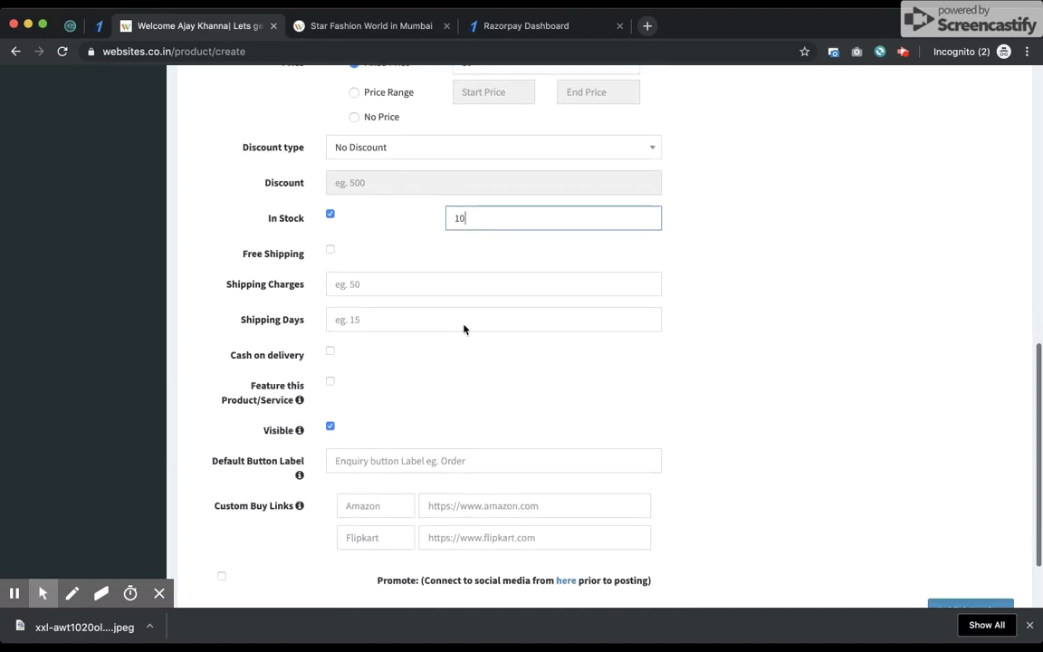
left_click(330, 251)
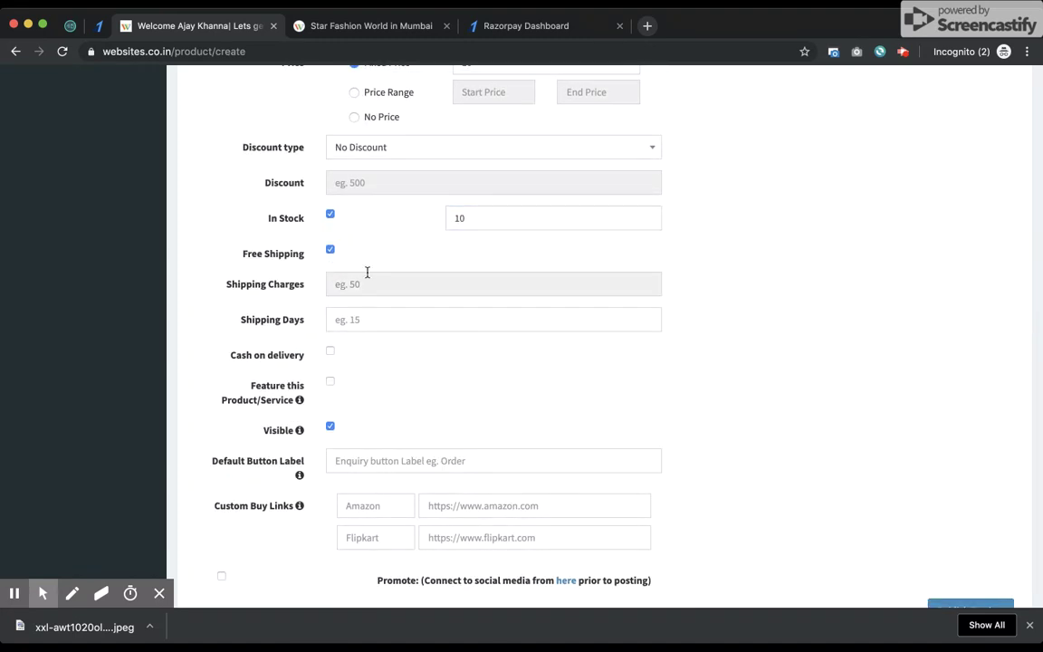
scroll(366, 271, "down", 2)
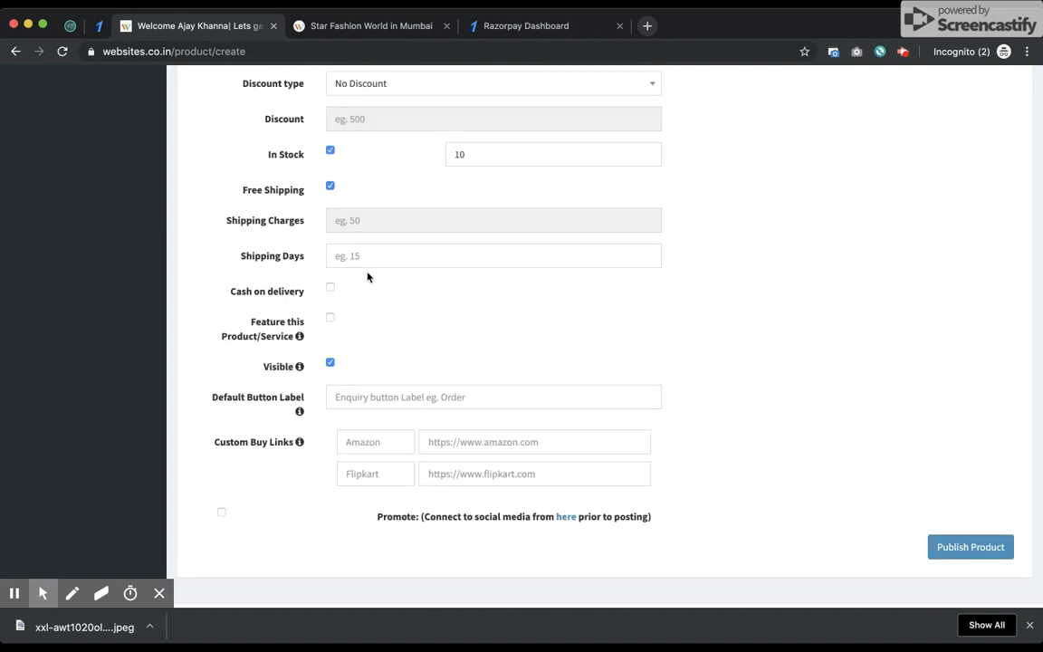
scroll(366, 276, "down", 1)
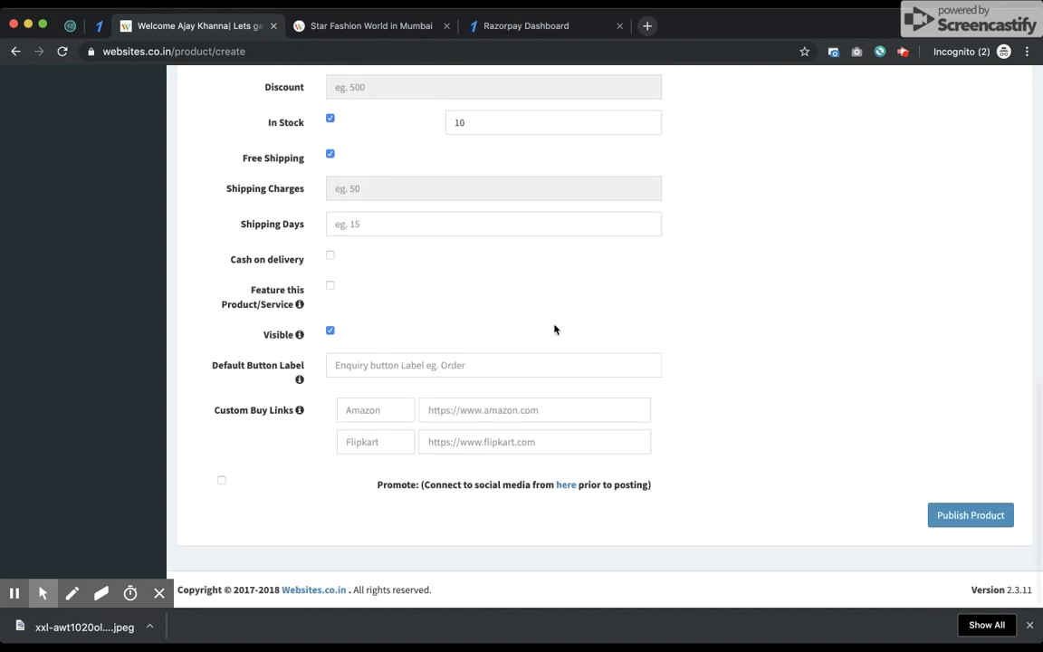
left_click(948, 514)
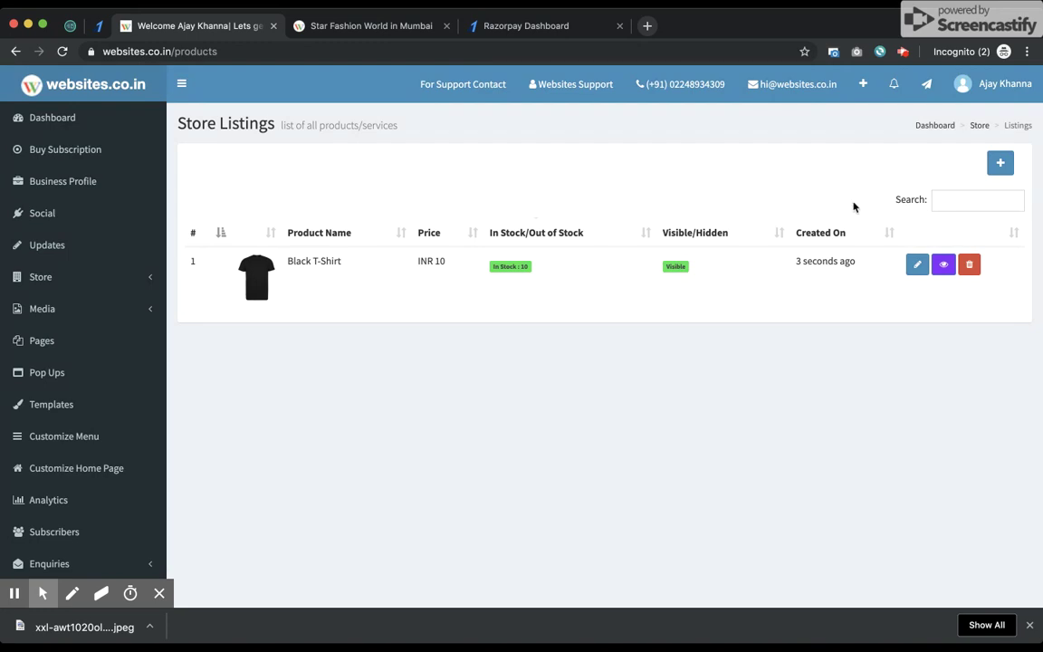
Step: Add a new listing 'Olive Green T-Shirt' with its photo and description 'Cotton T-Shirt for Men'
left_click(1000, 162)
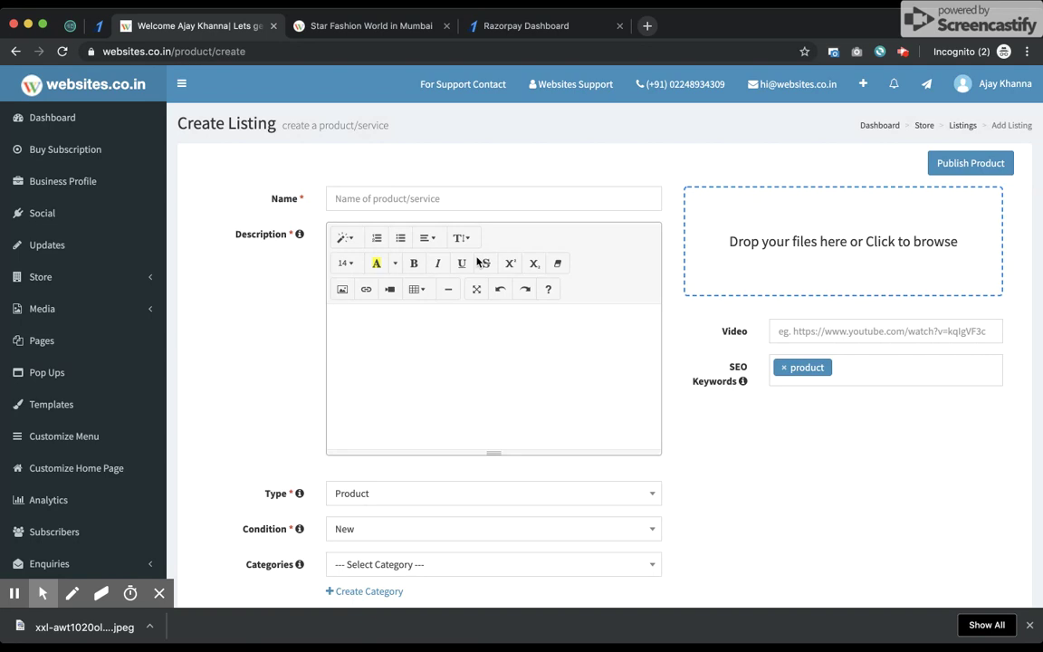
left_click(444, 199)
type("O")
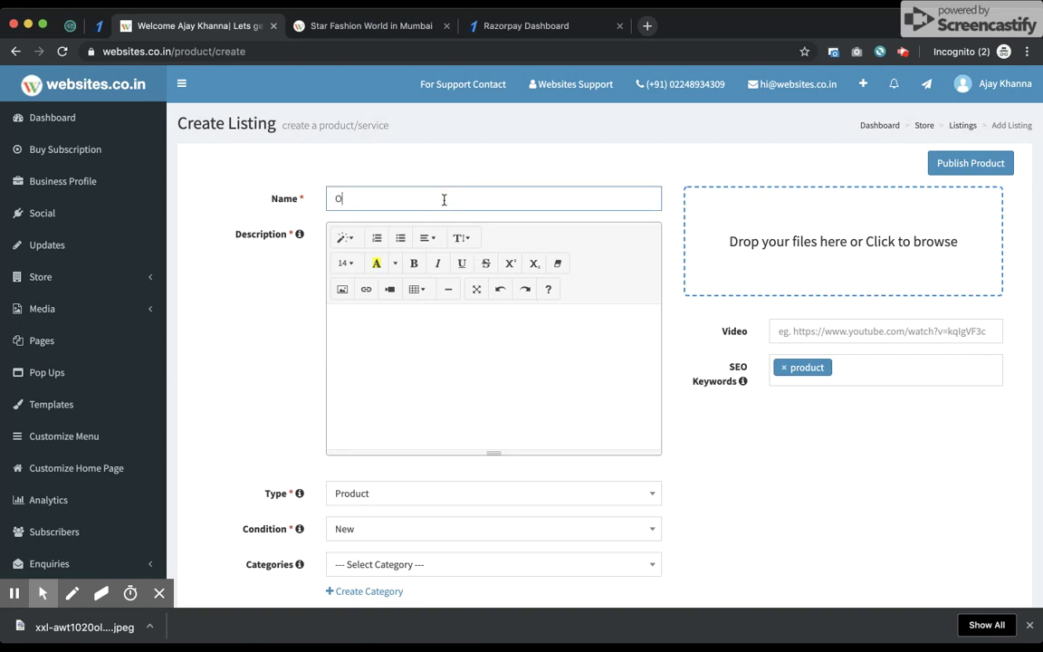
type("live Green T-Shirt")
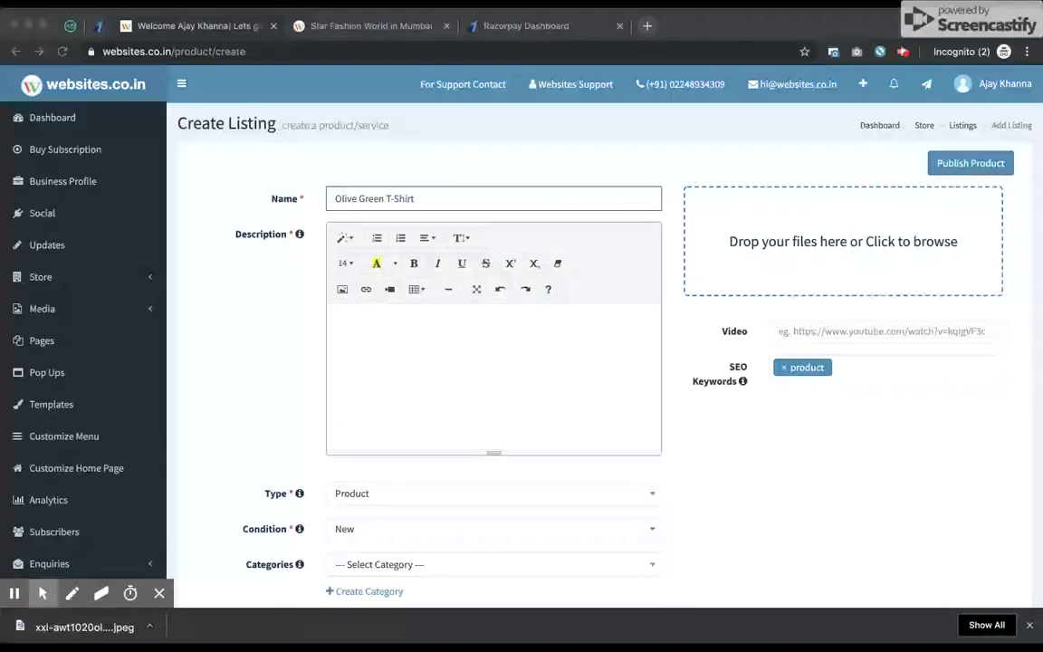
left_click_drag(84, 626, 697, 272)
left_click(488, 337)
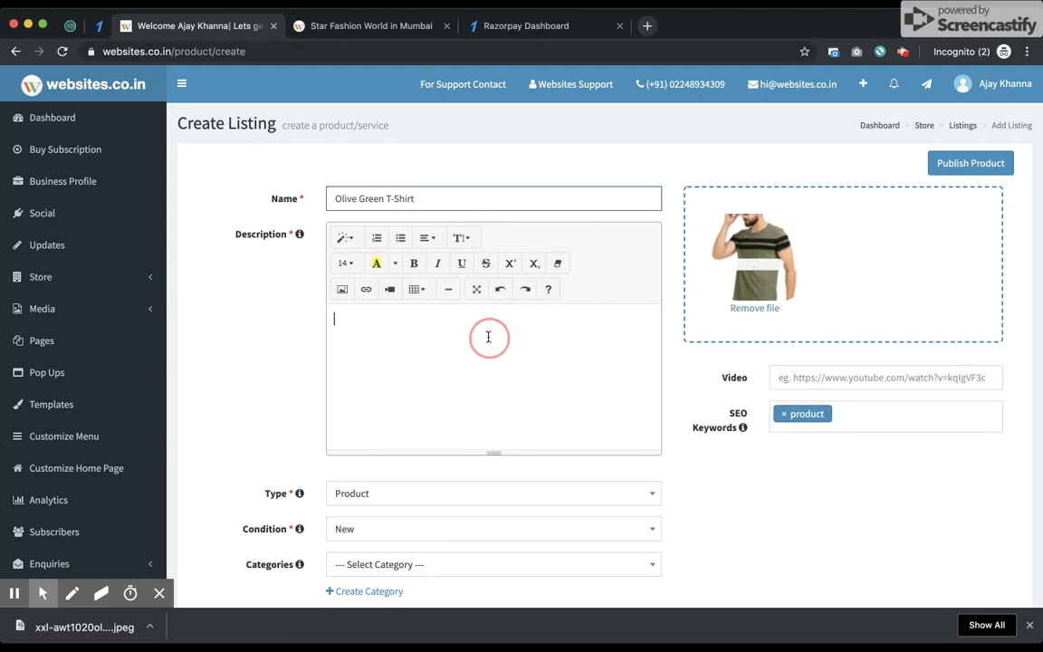
type("Cott")
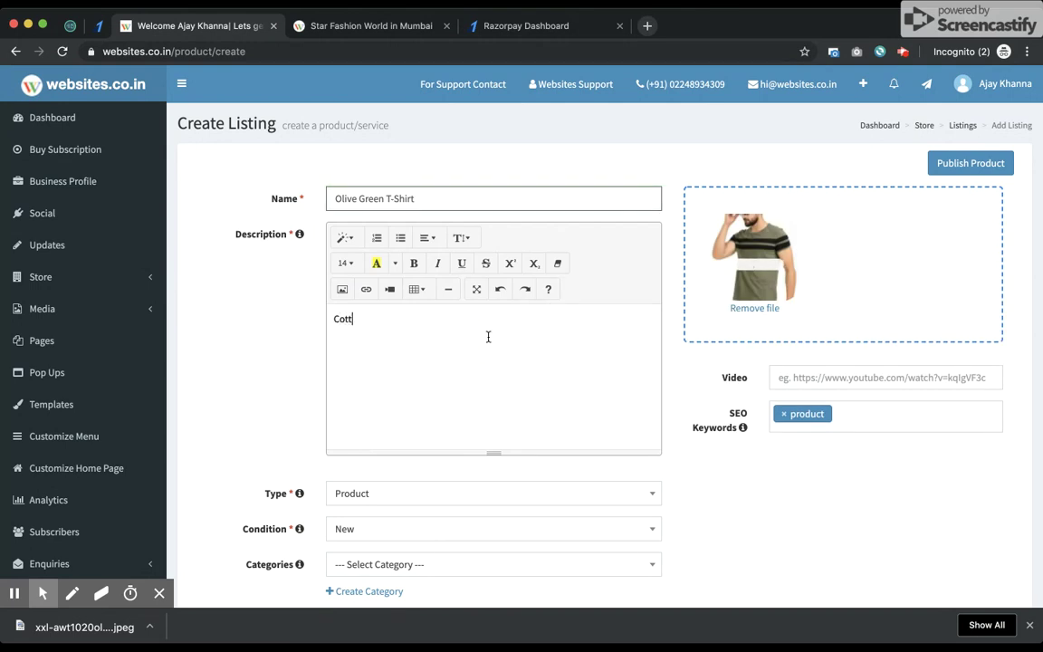
type("on T-Shirt for Men")
scroll(688, 400, "down", 3)
scroll(686, 402, "down", 5)
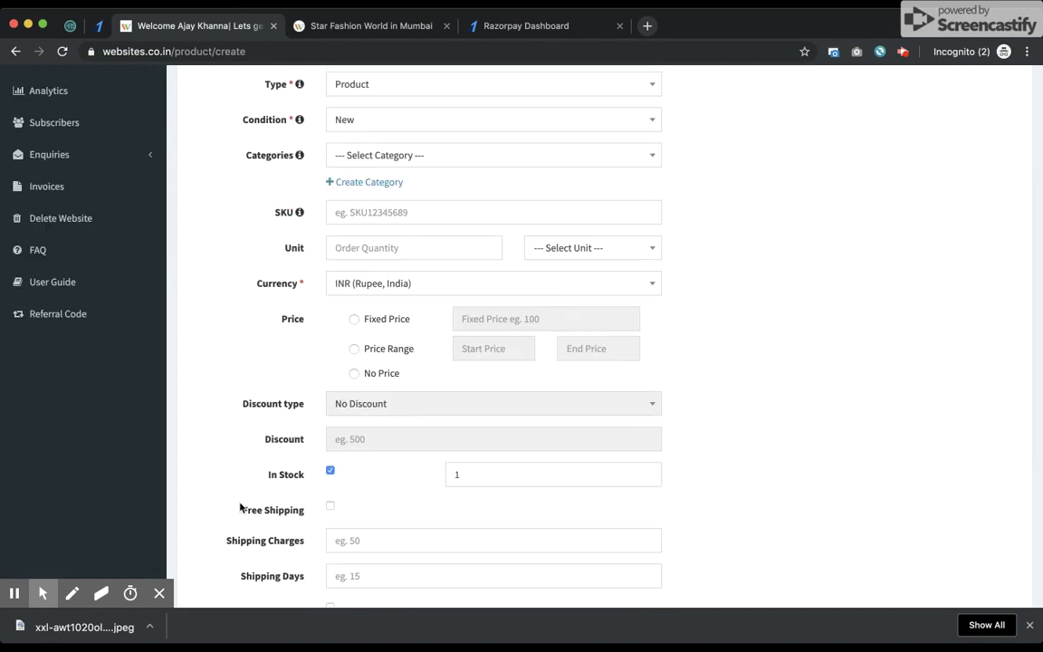
Step: Put the Olive Green T-Shirt in Men Fashions at a fixed price of 100
left_click(12, 597)
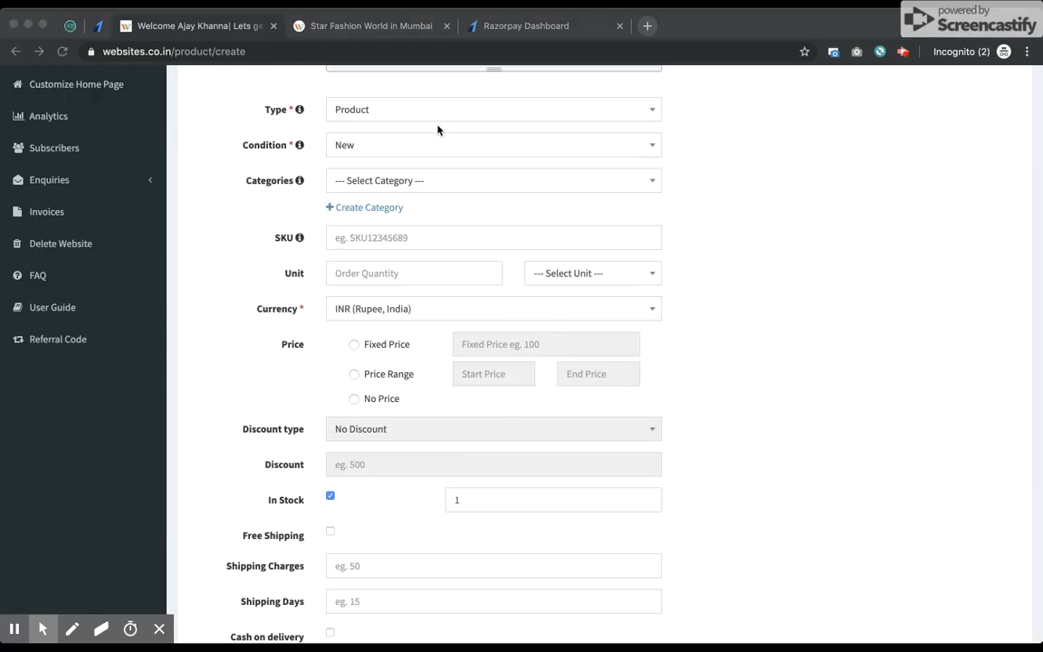
left_click(430, 180)
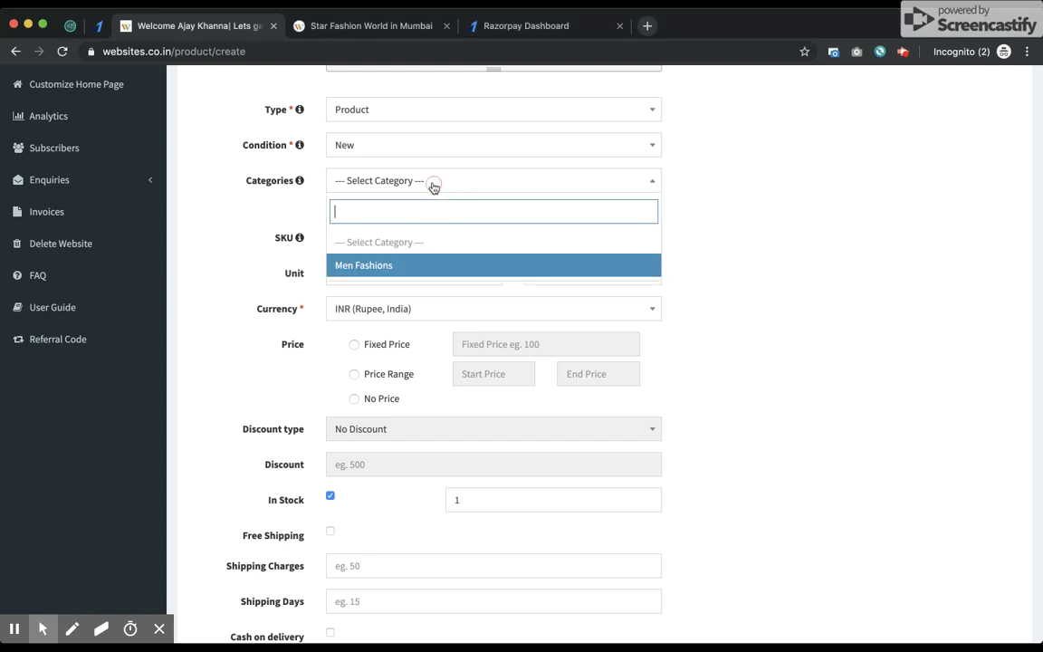
left_click(408, 266)
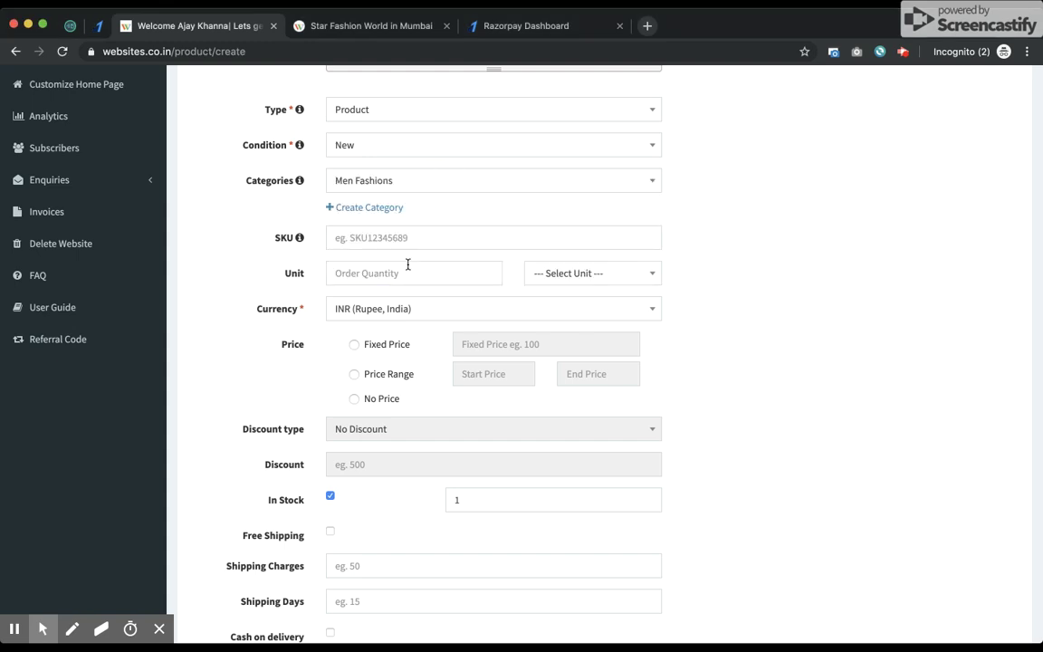
scroll(407, 282, "down", 3)
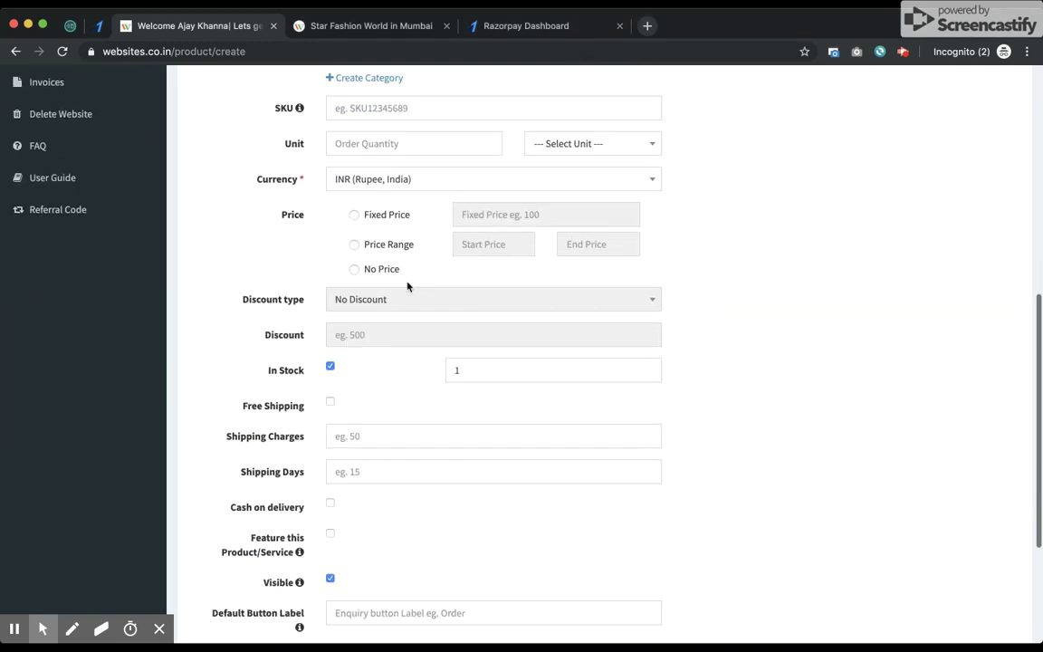
left_click(353, 217)
left_click(485, 218)
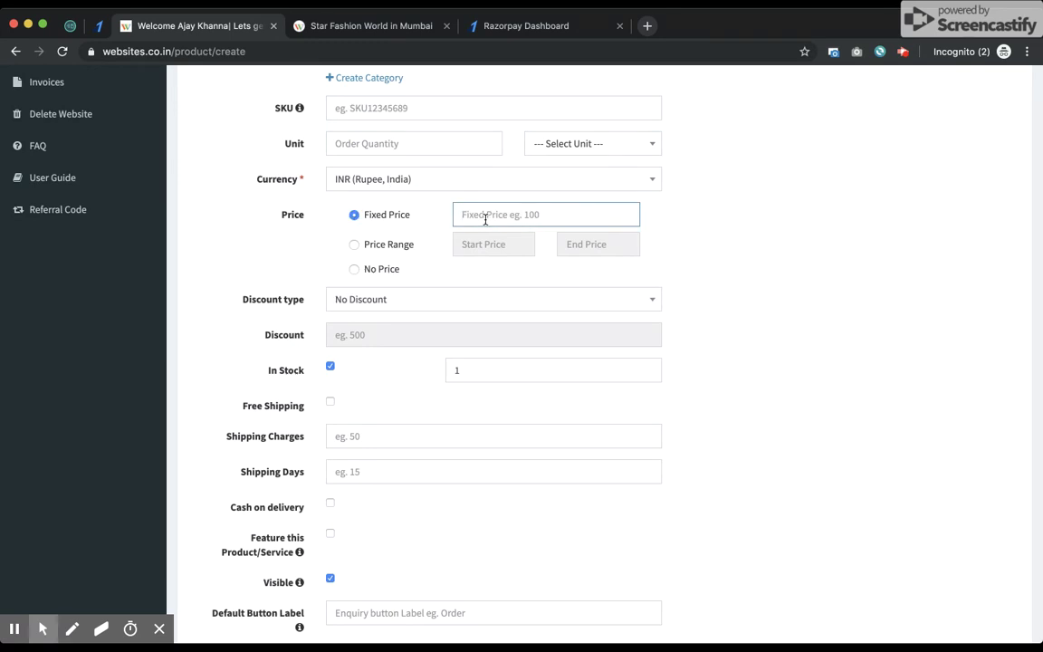
type("100")
Step: Apply a 10 percent discount
scroll(485, 218, "down", 2)
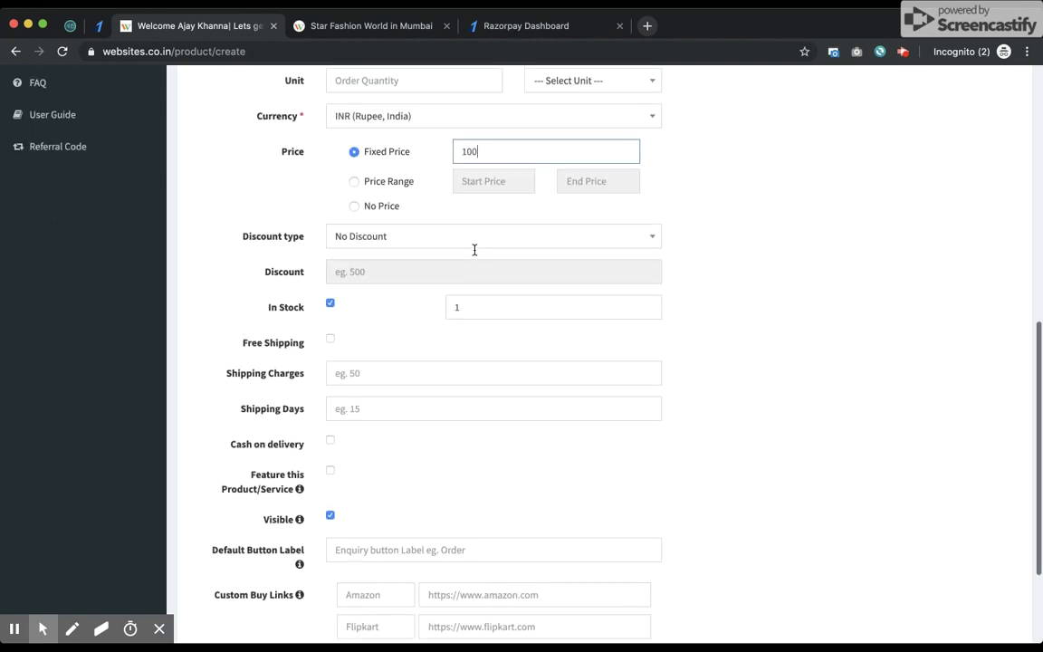
left_click(401, 237)
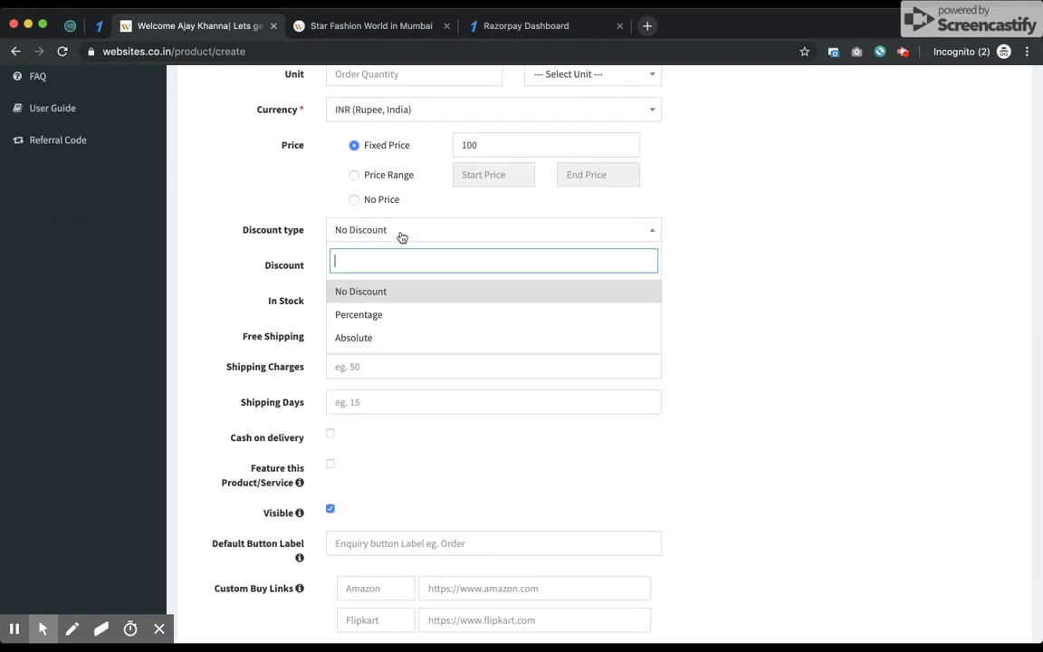
left_click(365, 314)
left_click(365, 267)
type("10")
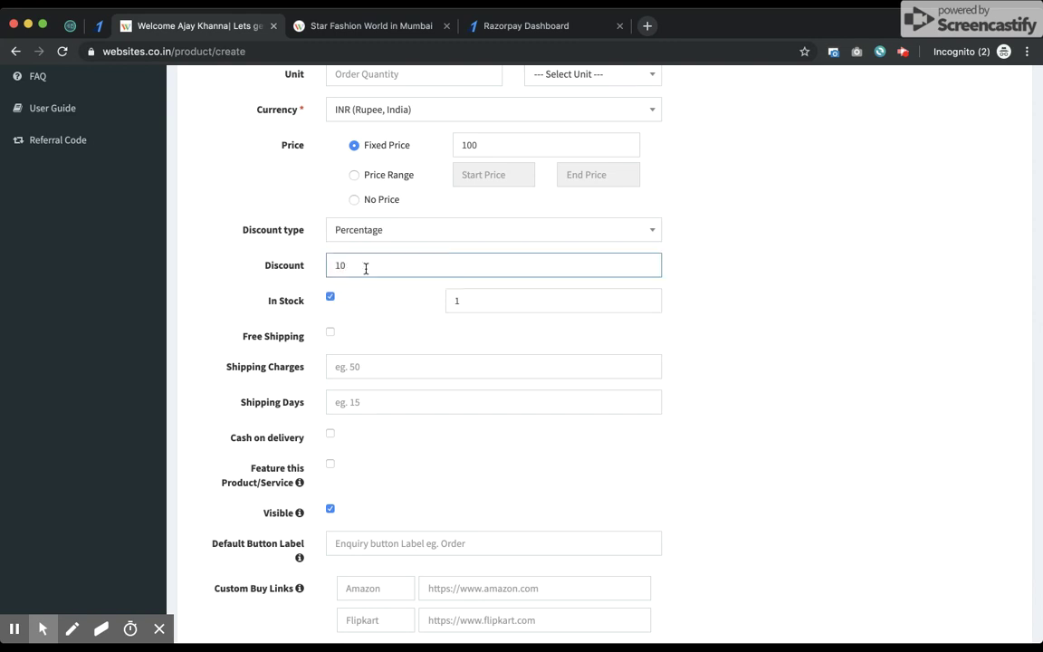
Step: Set stock to 10 and shipping charges to 10, then publish the product
scroll(326, 302, "down", 2)
left_click(477, 253)
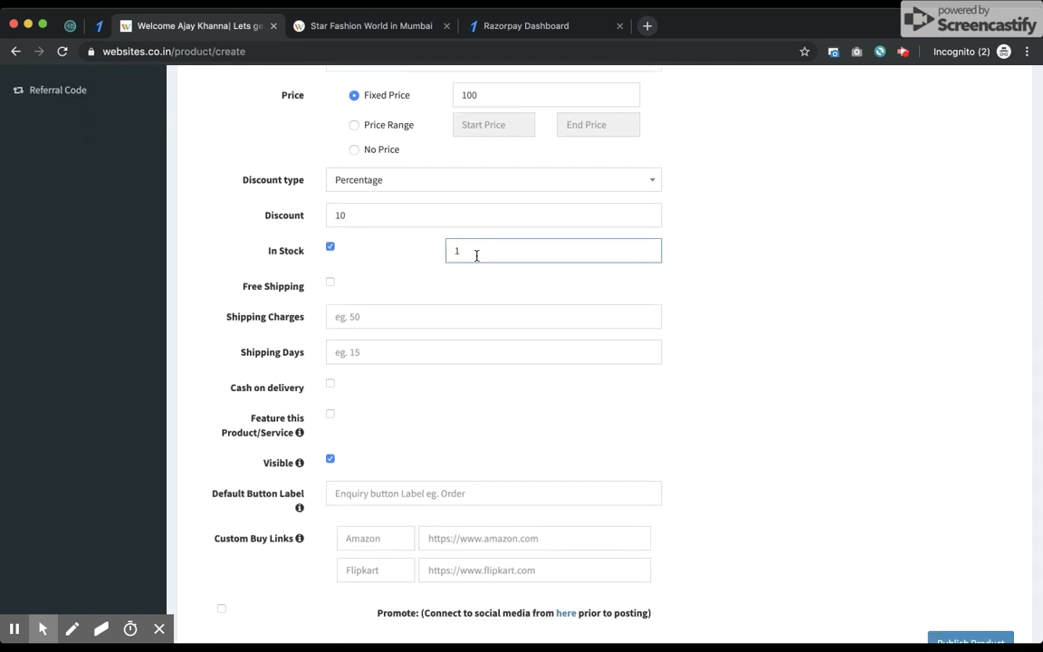
type("0")
left_click(351, 318)
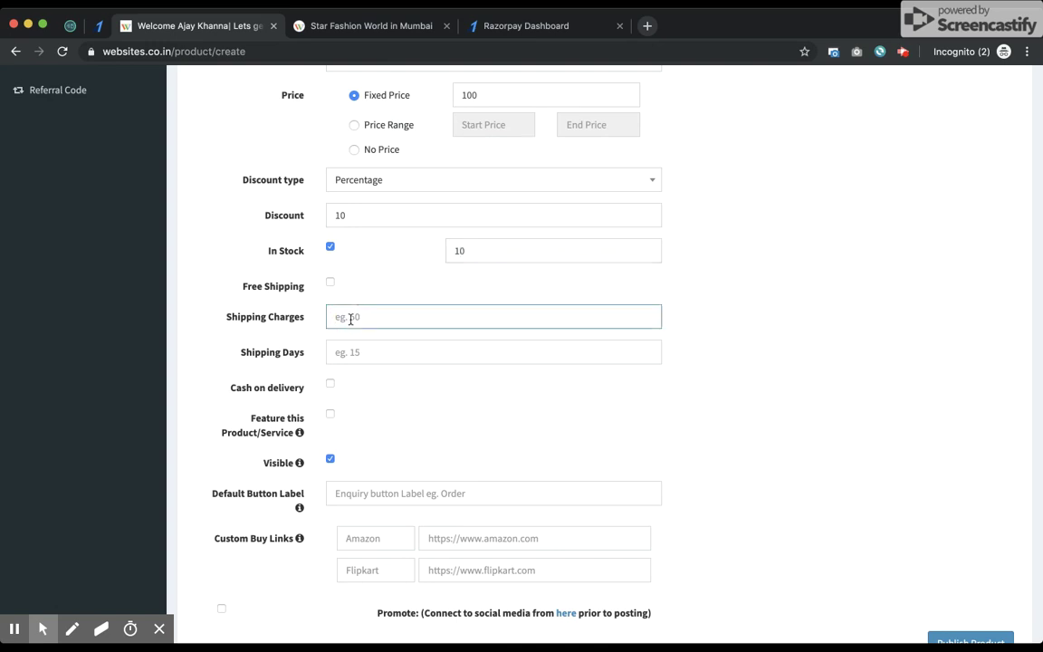
type("10")
scroll(307, 389, "down", 2)
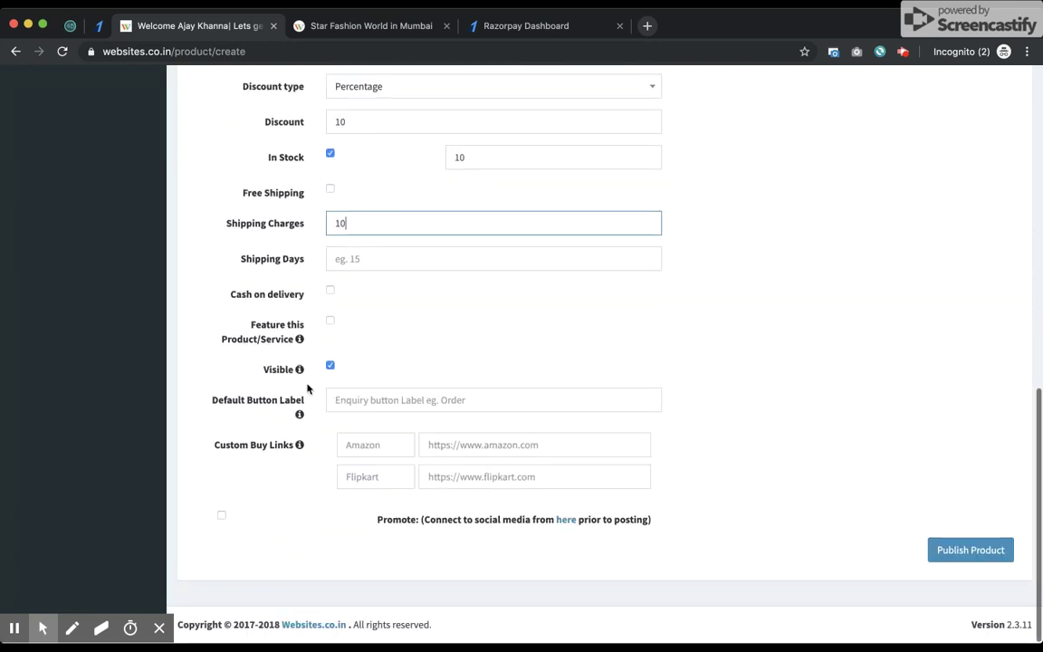
left_click(940, 549)
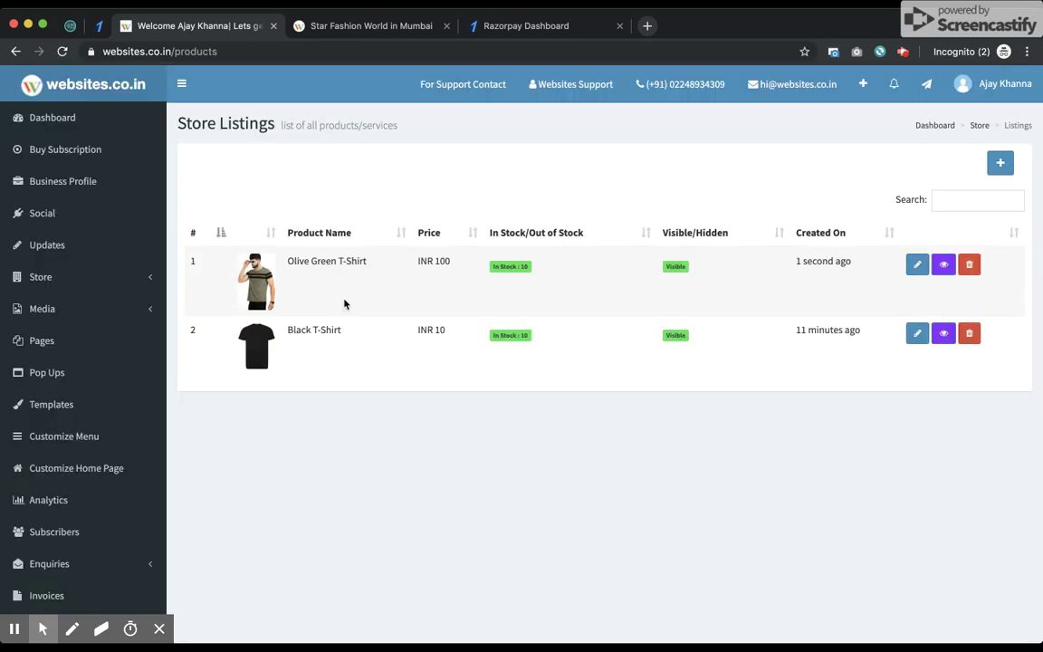
Step: Reload the Star Fashion World storefront and browse to Olive Green T-Shirt discounted to INR 90
left_click(321, 27)
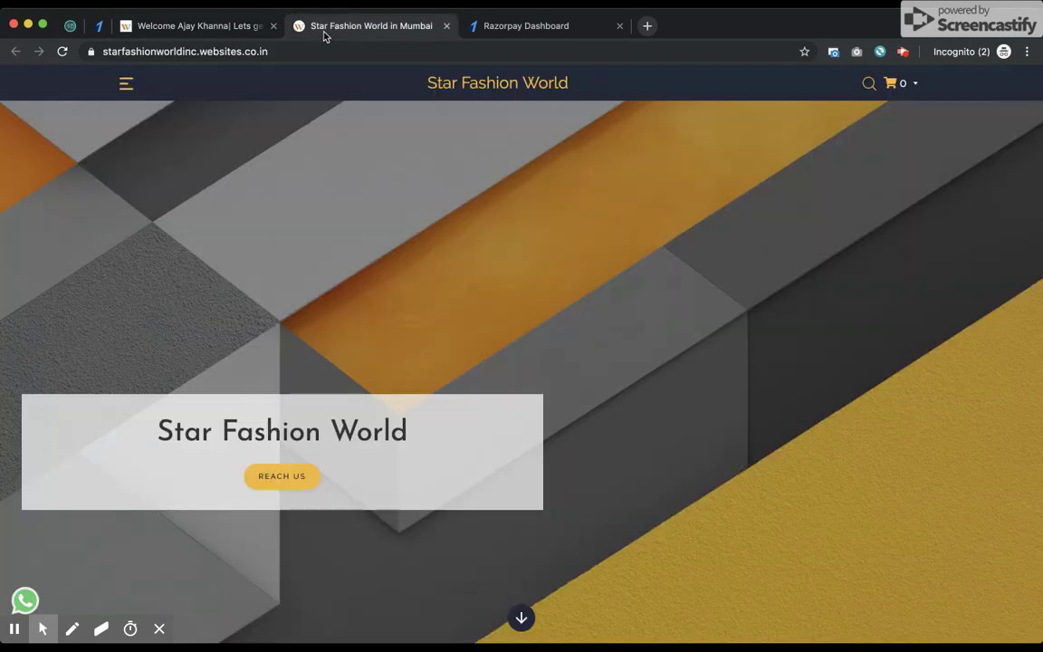
left_click(316, 52)
key("Return")
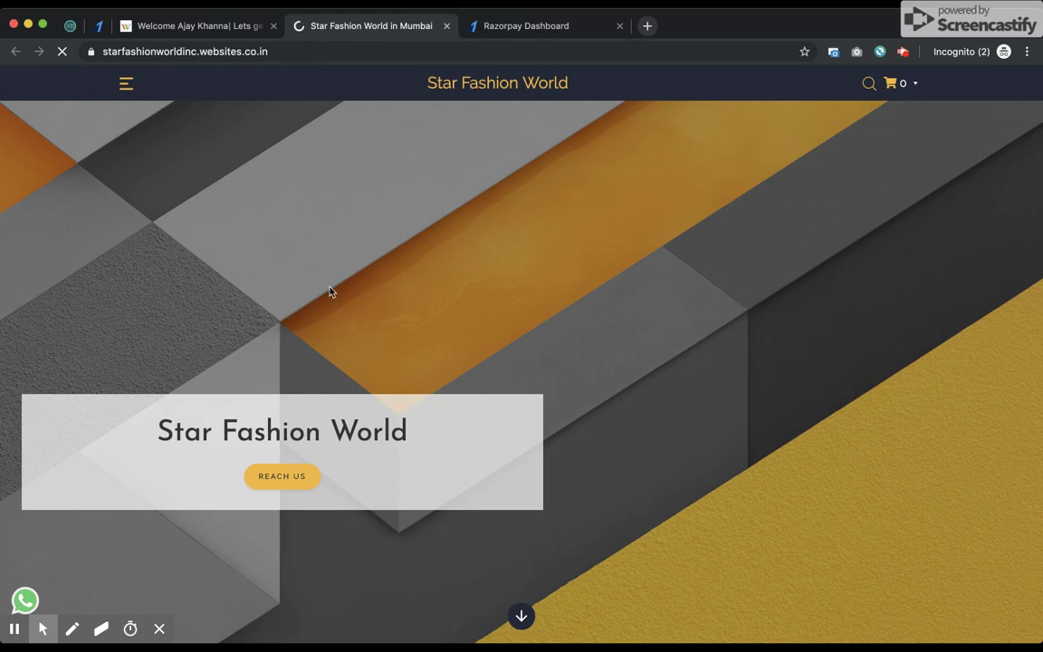
scroll(331, 291, "down", 15)
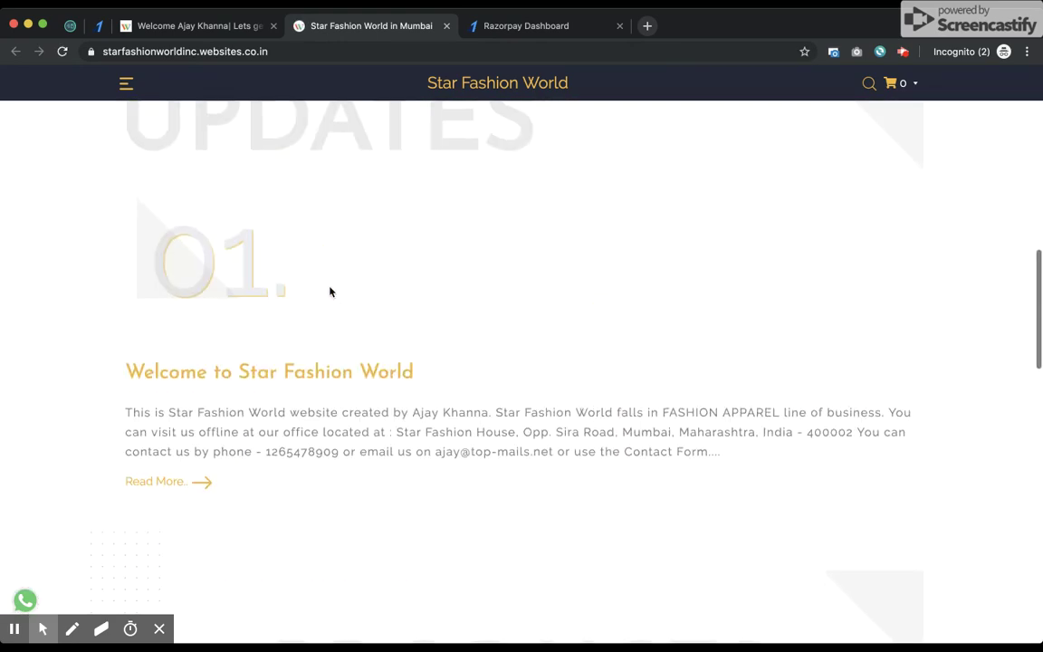
scroll(331, 291, "down", 10)
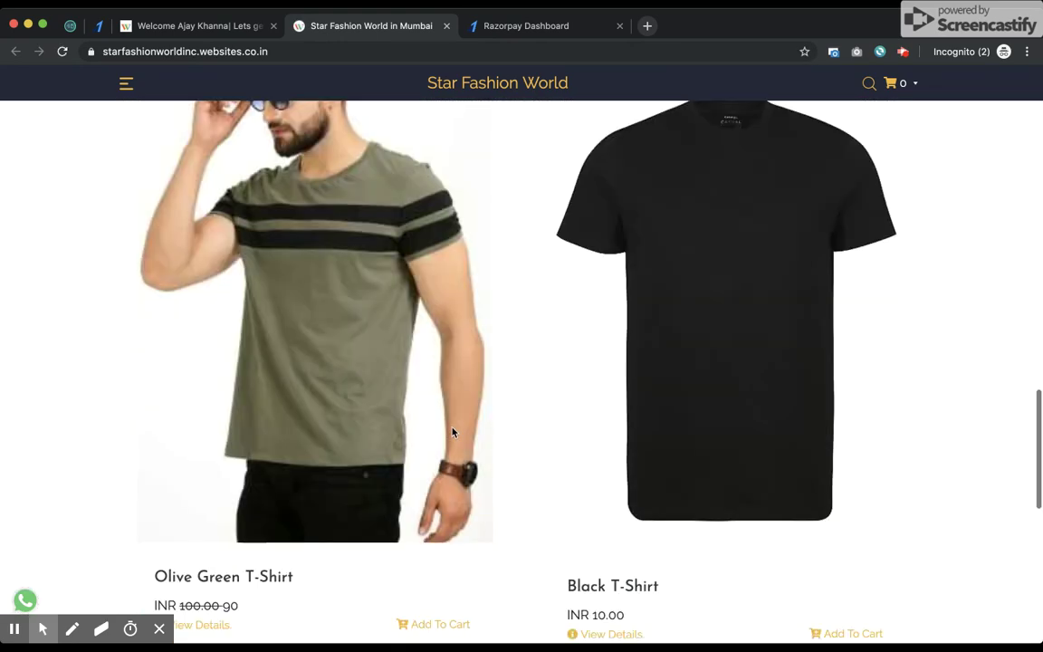
scroll(507, 273, "up", 5)
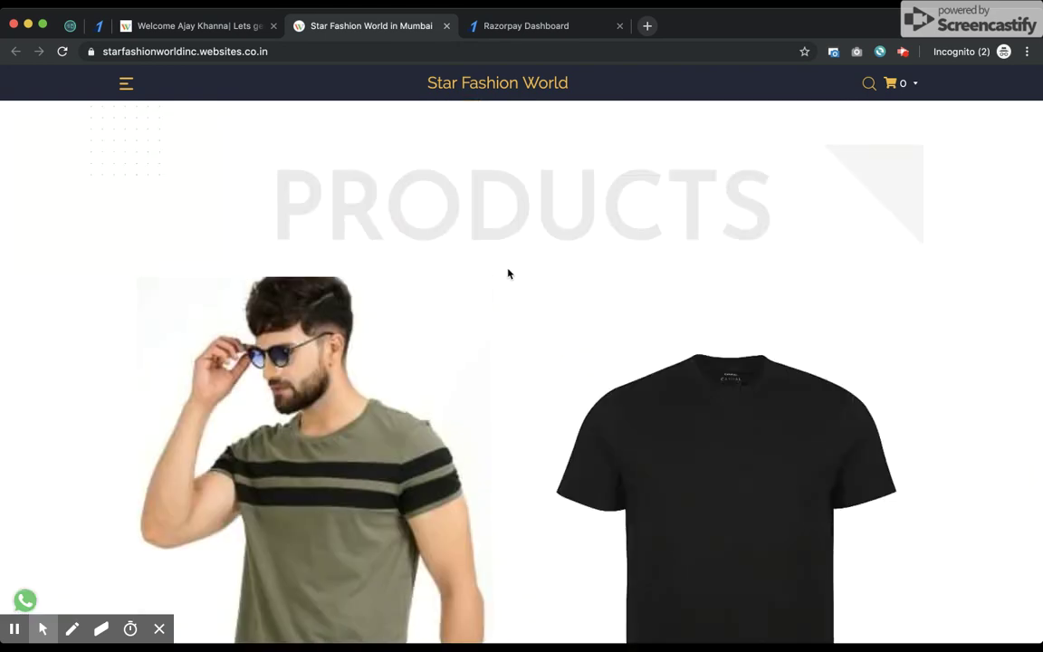
scroll(508, 273, "down", 5)
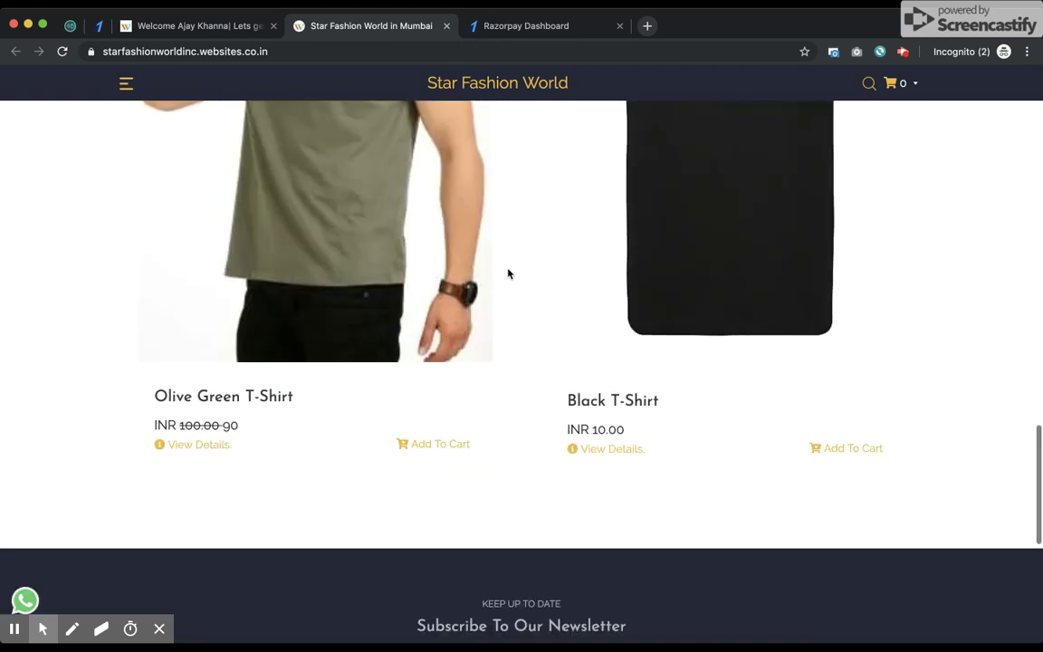
scroll(508, 273, "up", 1)
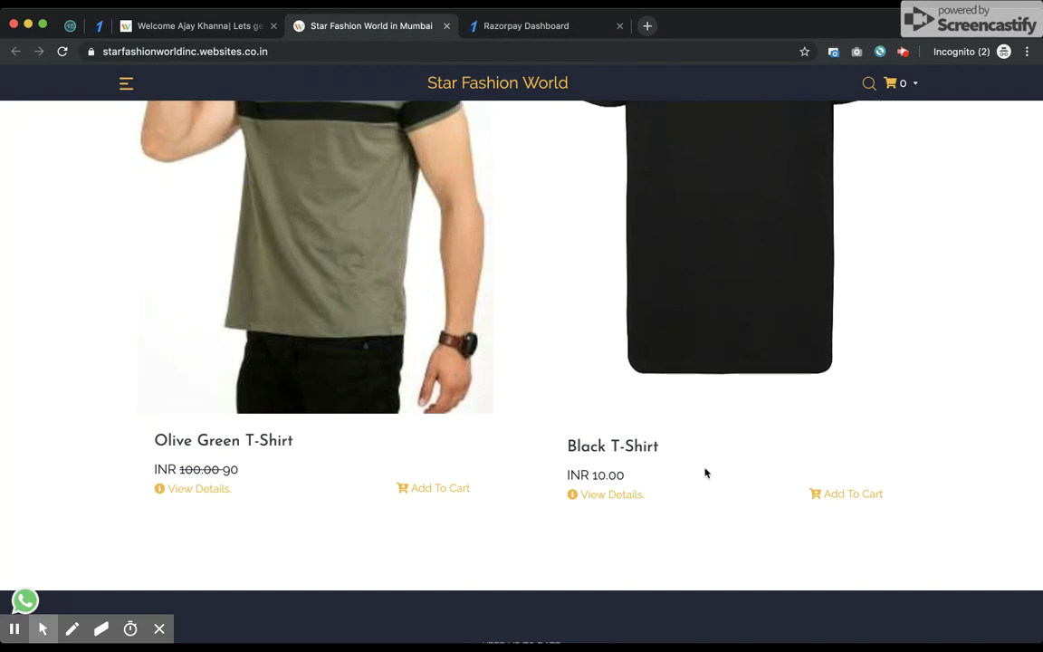
scroll(703, 352, "up", 3)
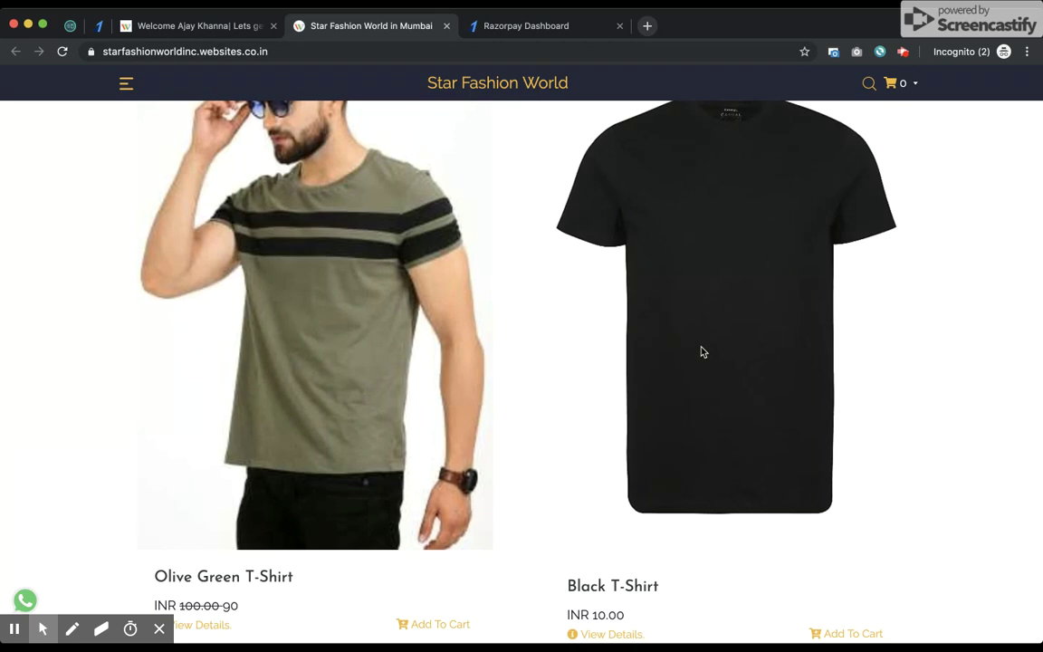
scroll(702, 351, "down", 3)
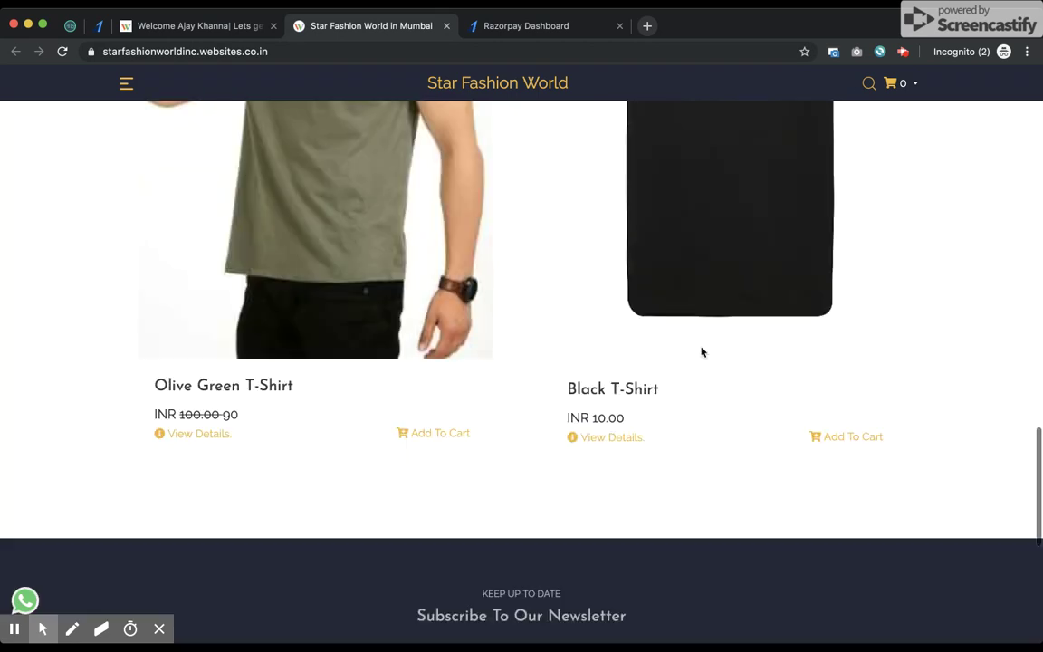
Step: Add the Black T-Shirt to the cart and view the cart: INR 10 plus 1.8 tax, total 11.8
left_click(839, 443)
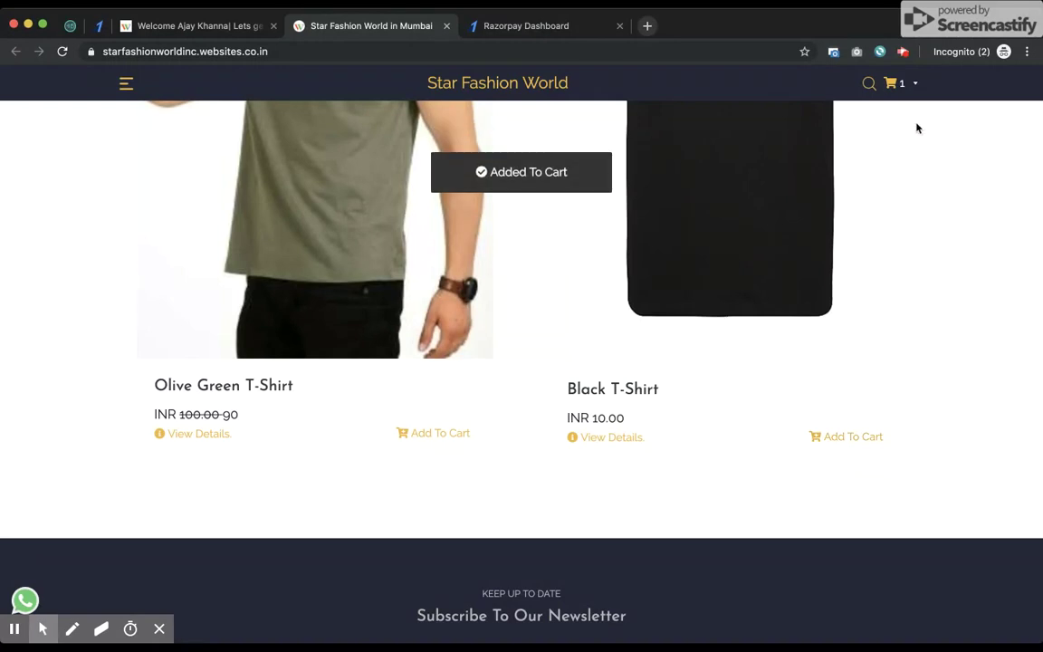
left_click(892, 84)
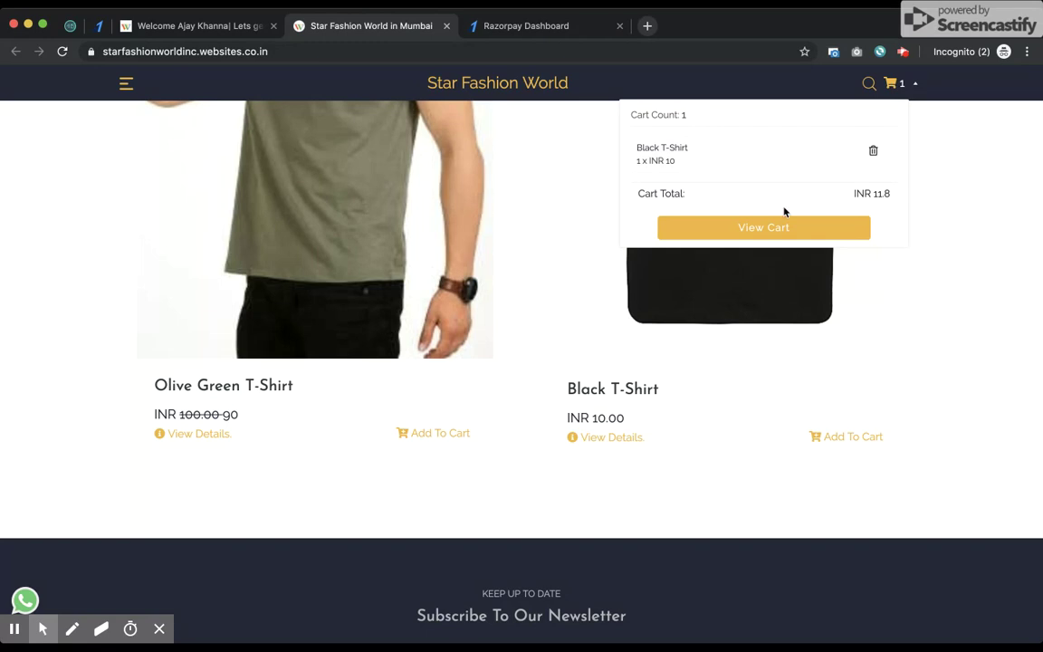
left_click(766, 230)
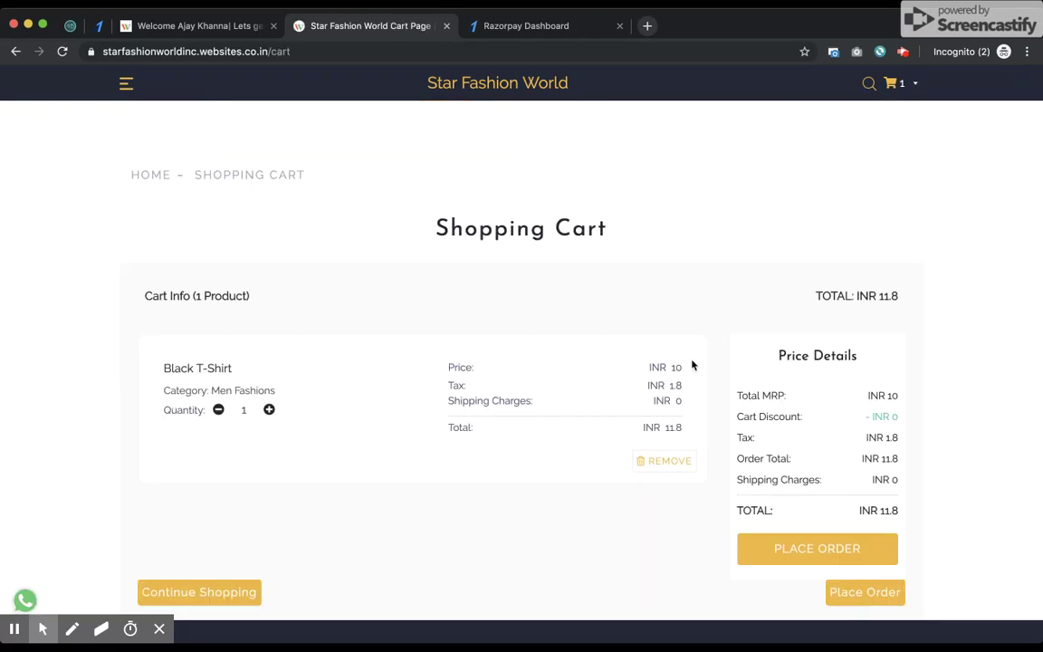
scroll(693, 365, "down", 3)
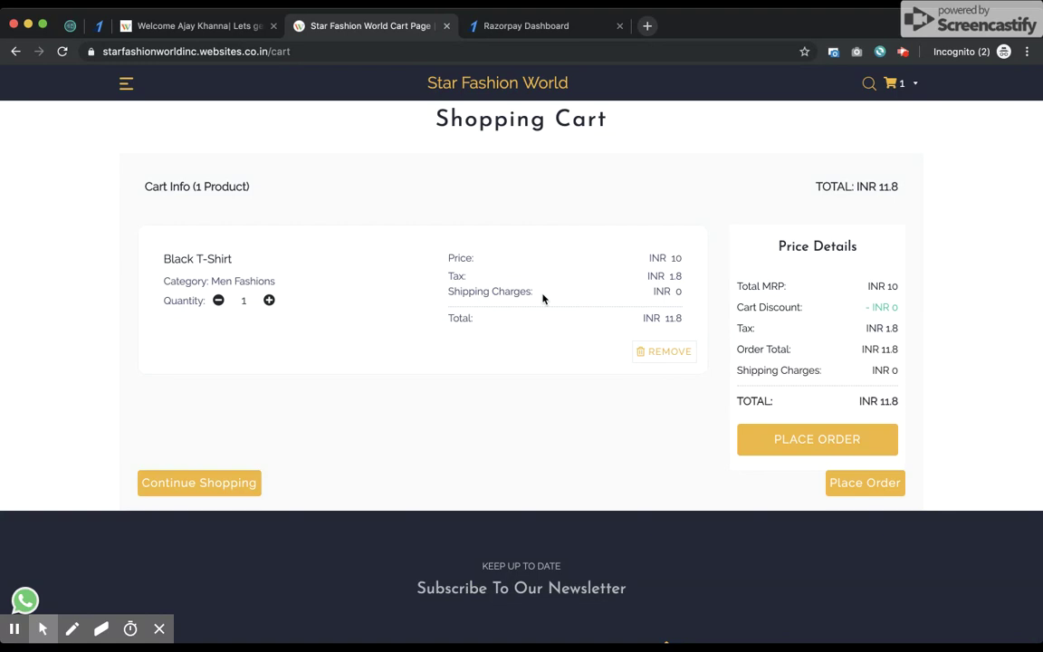
scroll(629, 373, "down", 2)
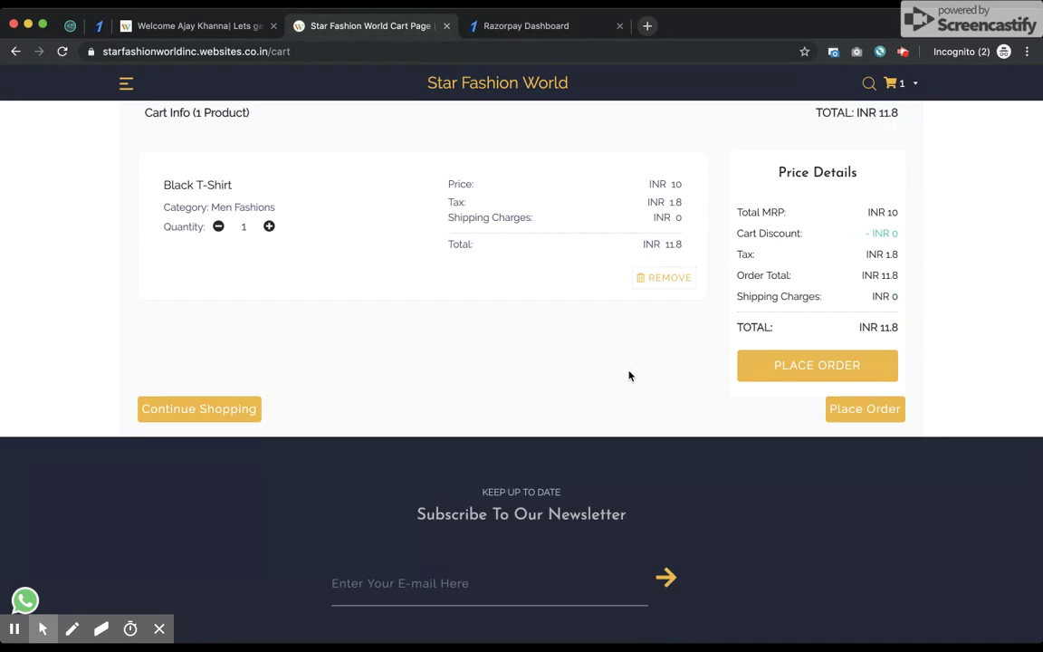
scroll(629, 374, "up", 1)
Step: Place the order and enter the customer's name, e-mail and phone number with +91 (IN) code
left_click(786, 379)
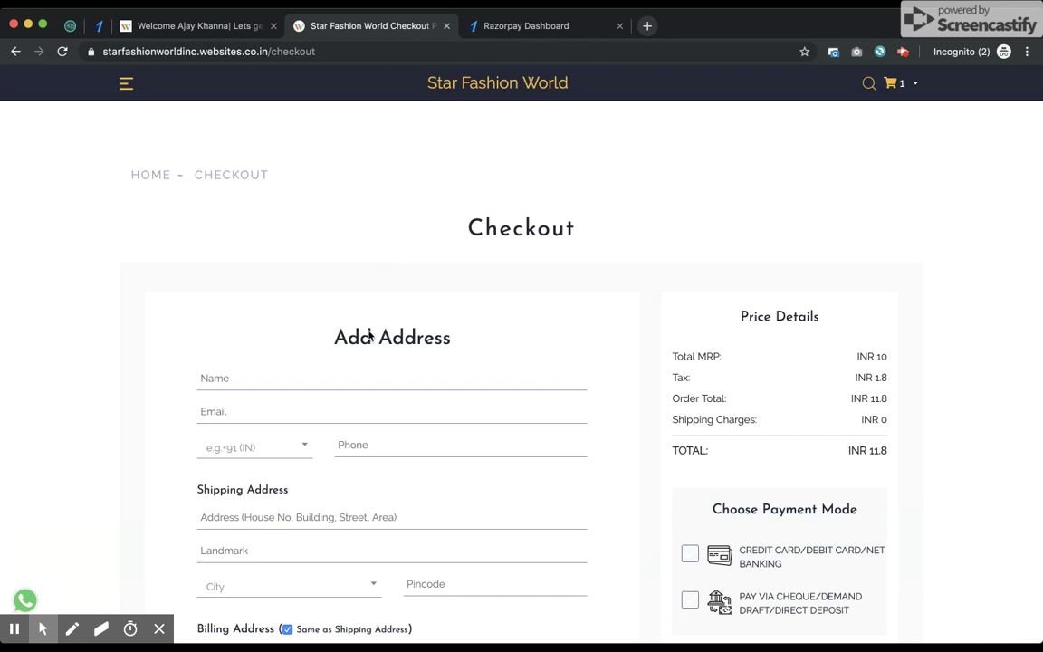
scroll(380, 290, "down", 2)
scroll(347, 296, "down", 2)
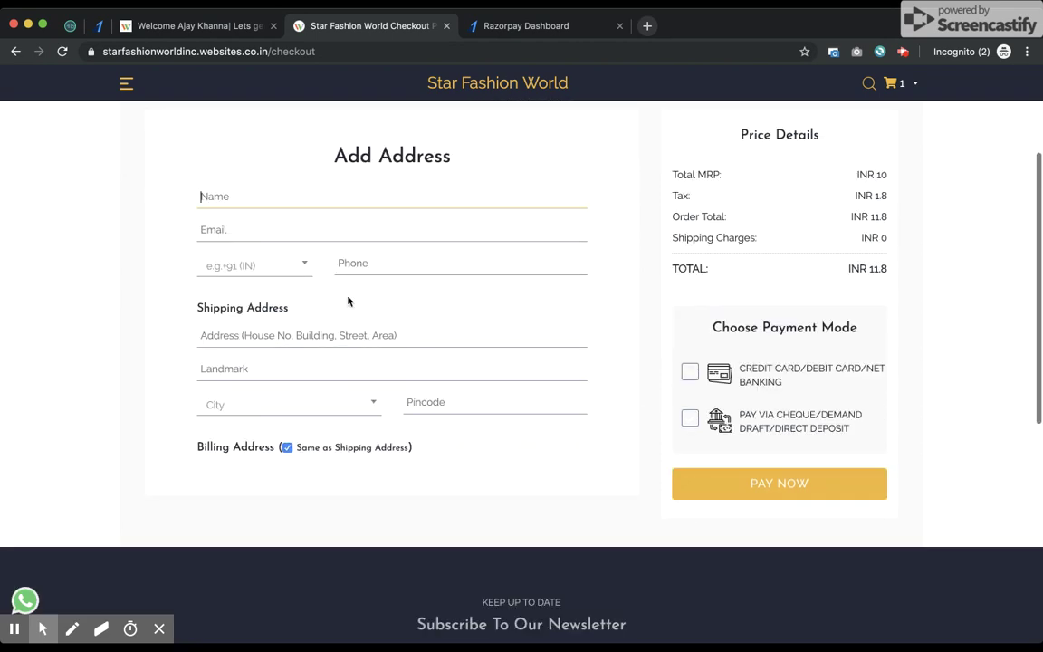
left_click(320, 191)
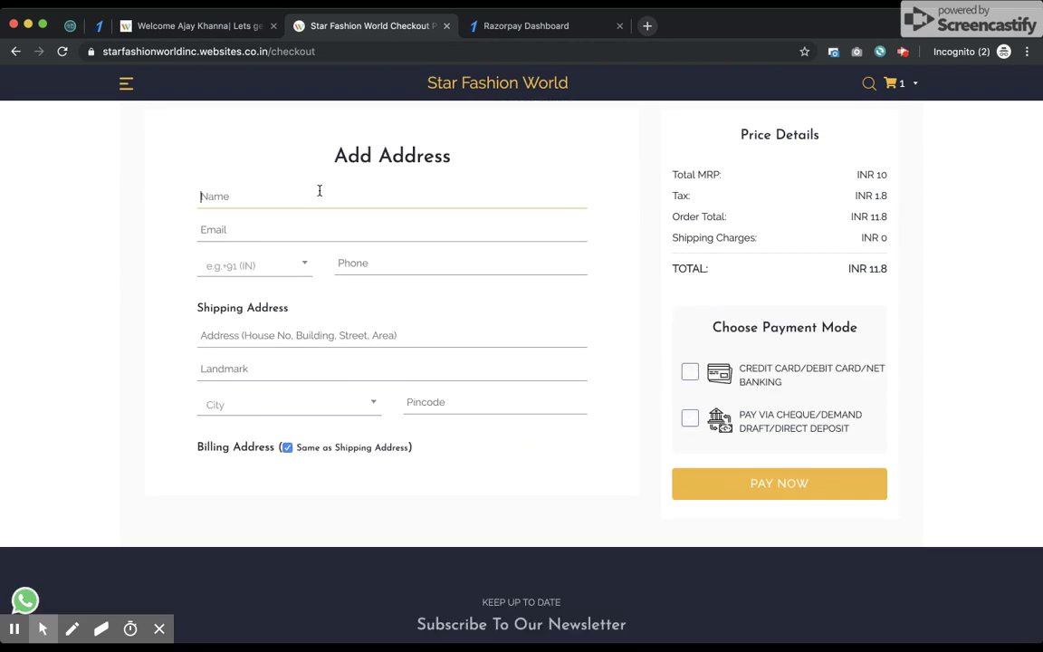
left_click(284, 235)
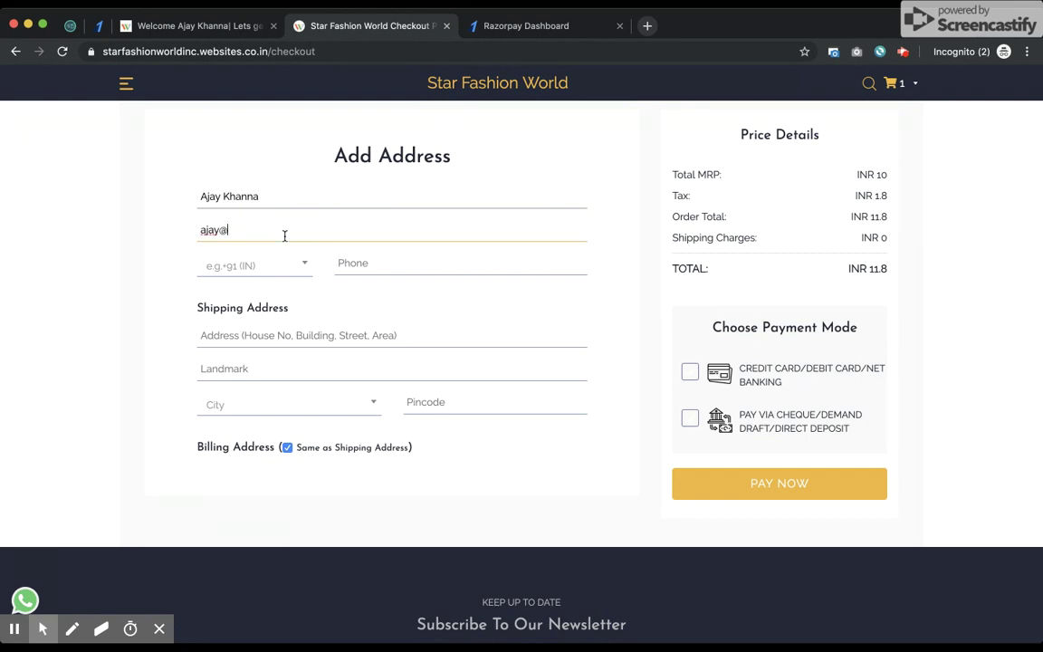
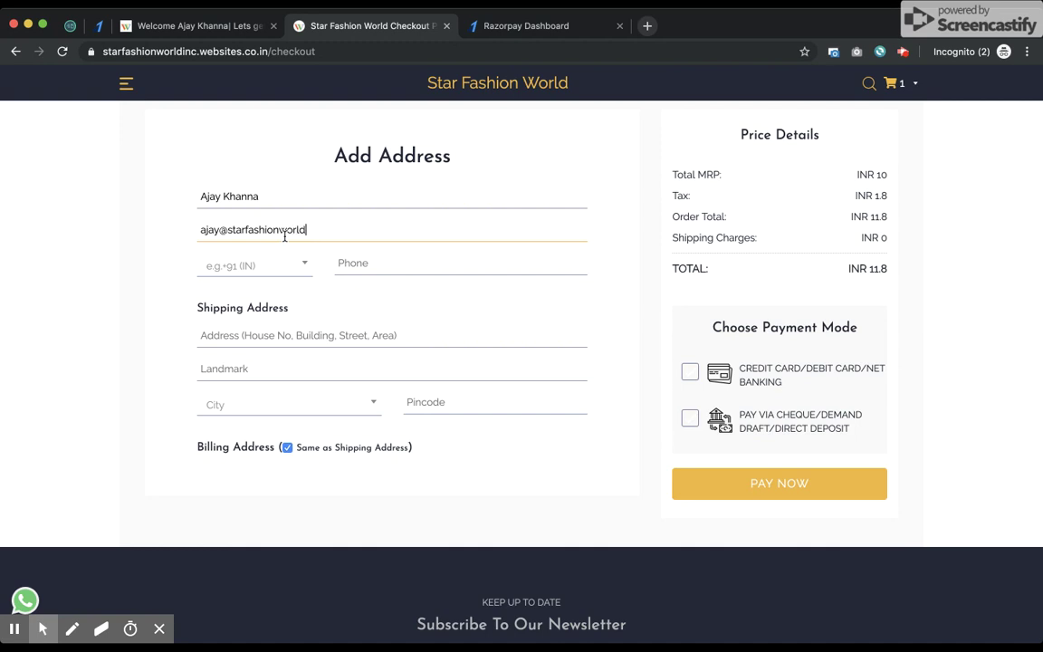
left_click(281, 275)
type("+91")
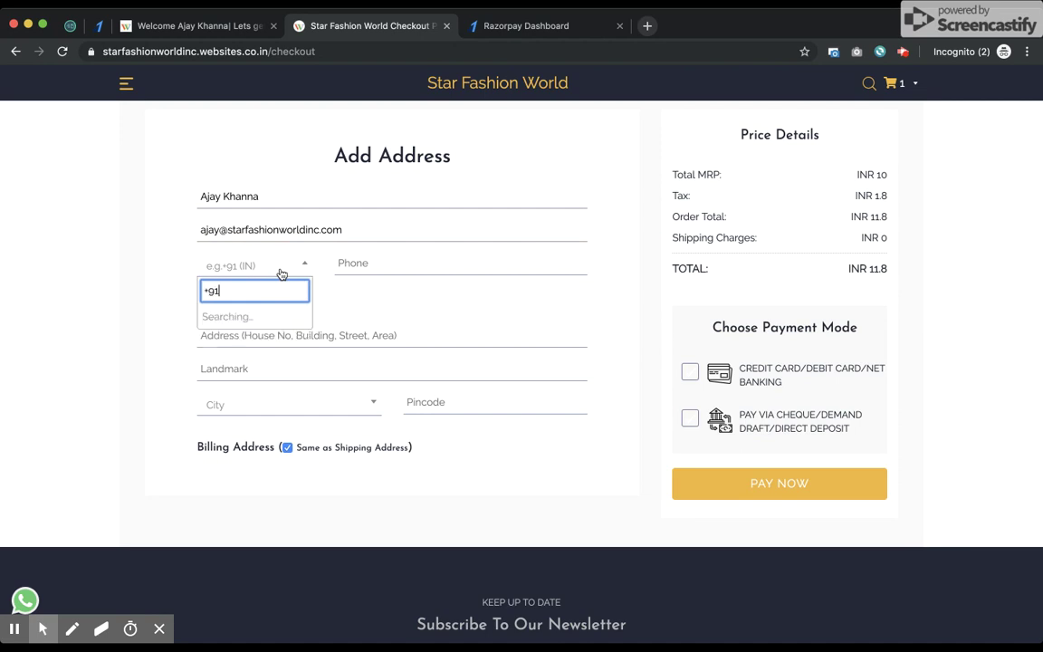
left_click(225, 313)
left_click(361, 271)
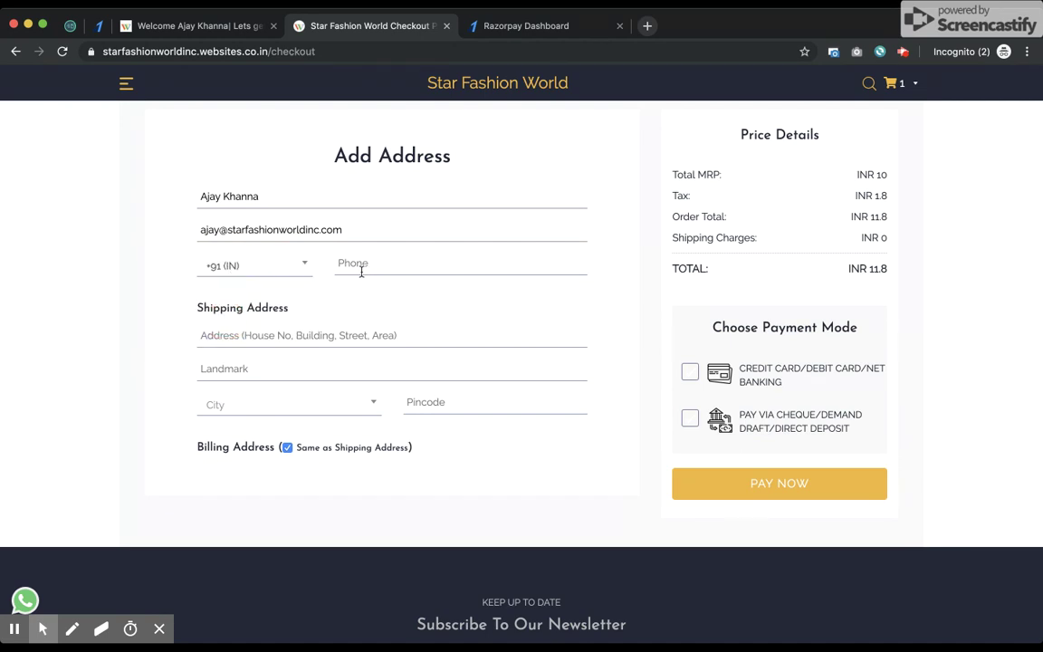
Step: Fill in the shipping street address, landmark, city and pincode
scroll(360, 327, "down", 1)
scroll(360, 326, "down", 1)
left_click(343, 300)
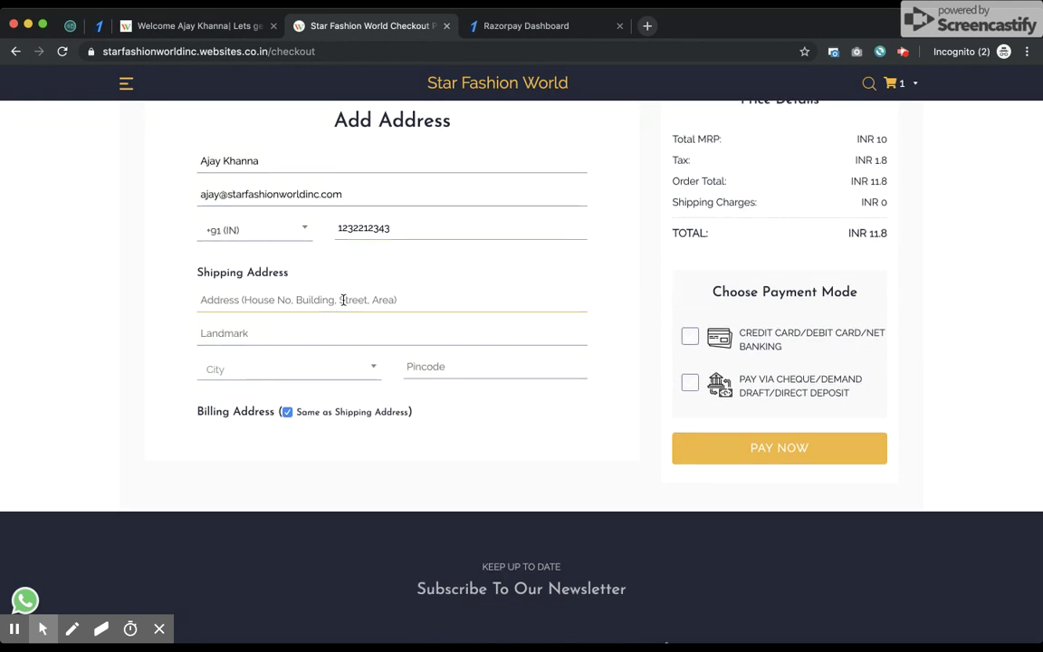
type("Star H")
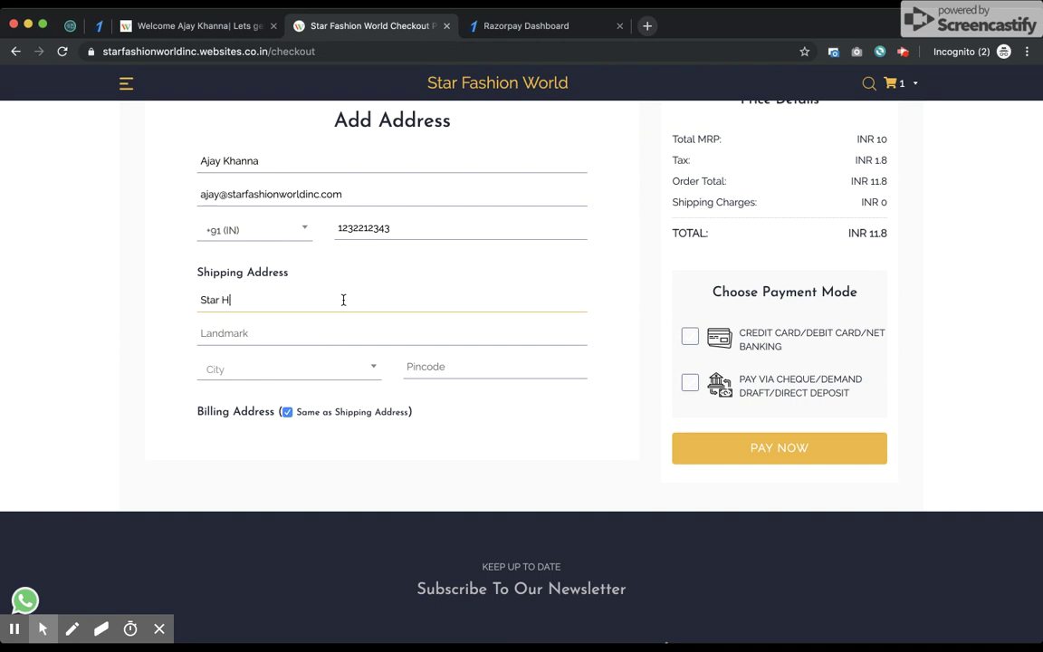
type("ouse")
left_click(329, 340)
type("Opp. Ray")
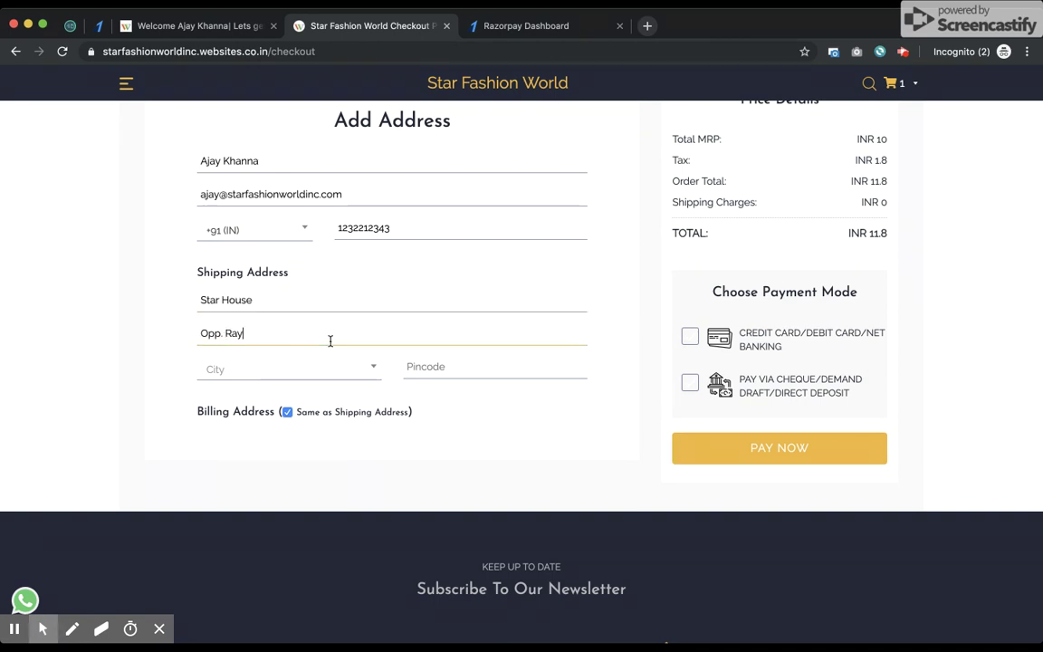
type(" Road")
left_click(295, 367)
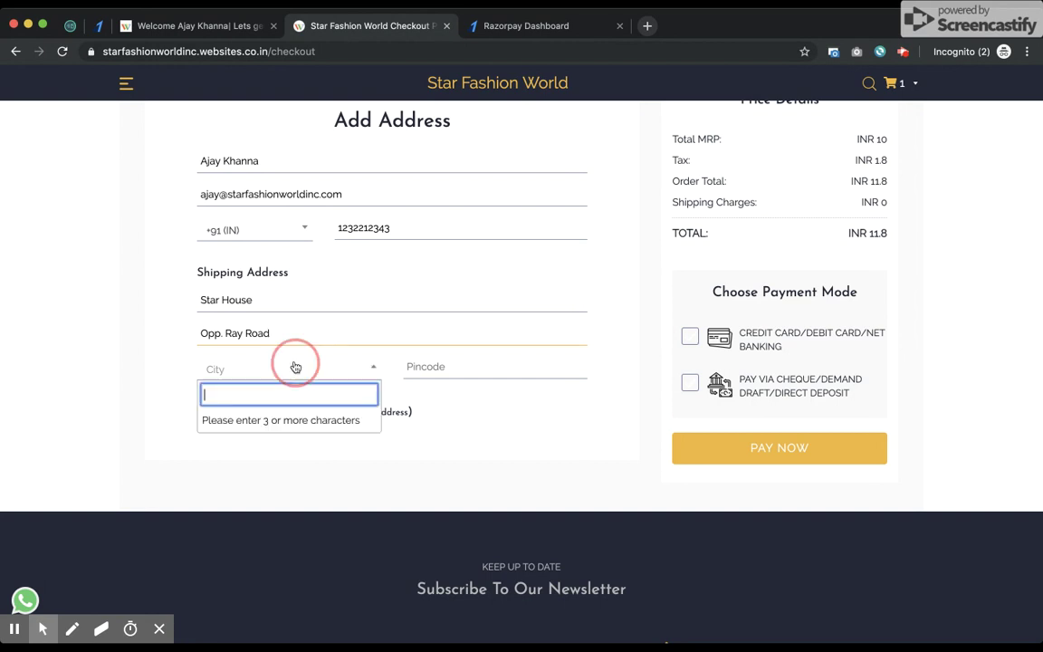
type("Mumbai")
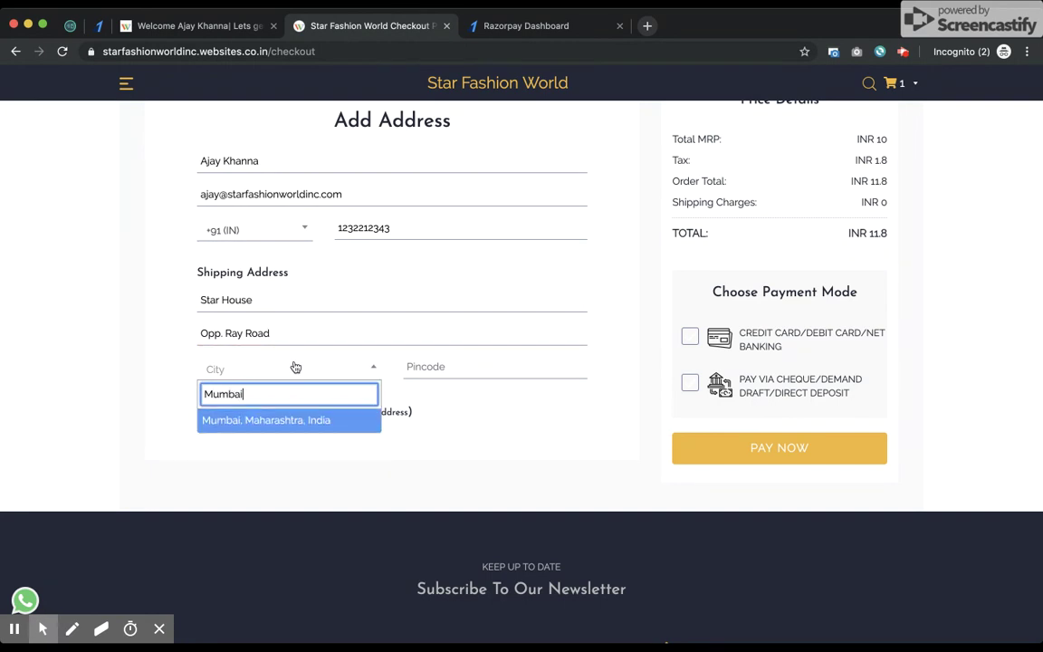
left_click(285, 430)
left_click(459, 367)
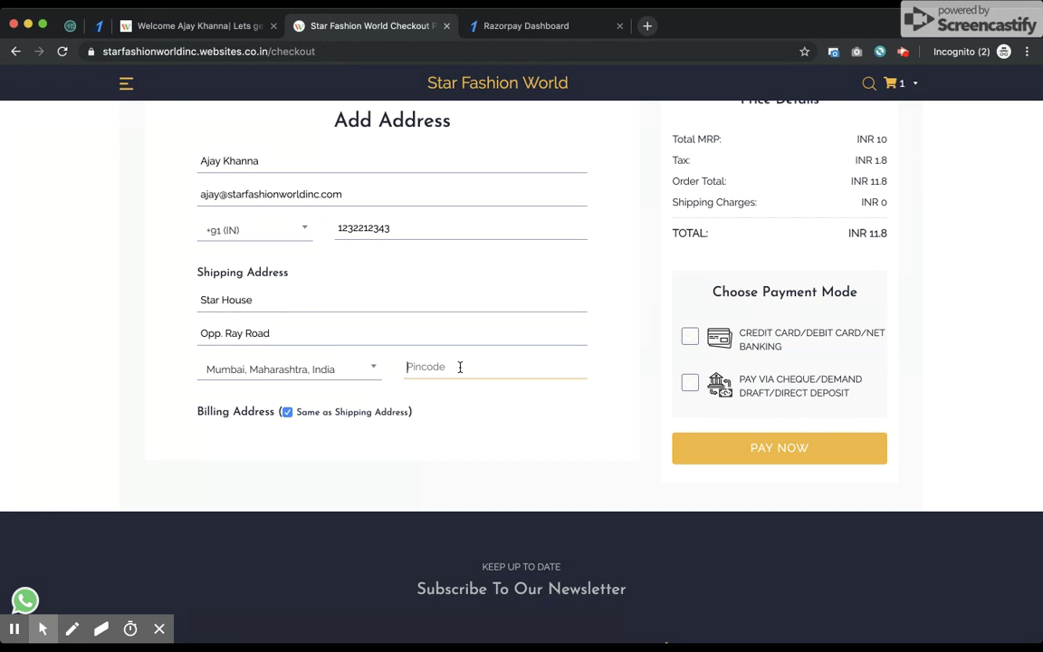
type("400002")
scroll(314, 407, "up", 1)
scroll(314, 407, "down", 2)
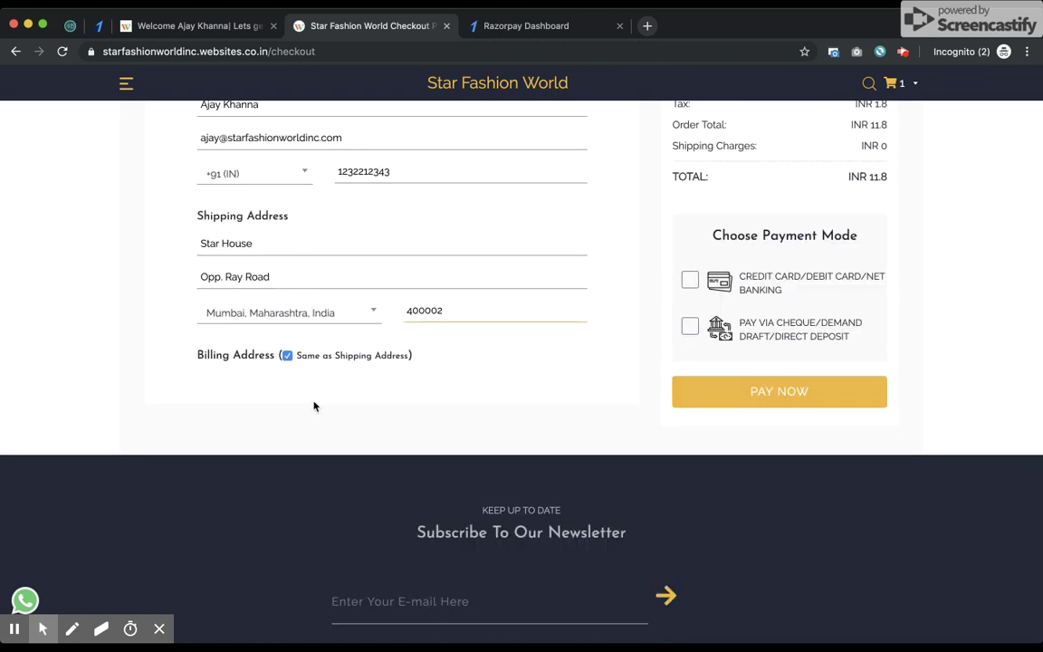
Step: Keep billing same as shipping and select the CREDIT CARD/DEBIT CARD/NET BANKING payment mode
left_click(287, 359)
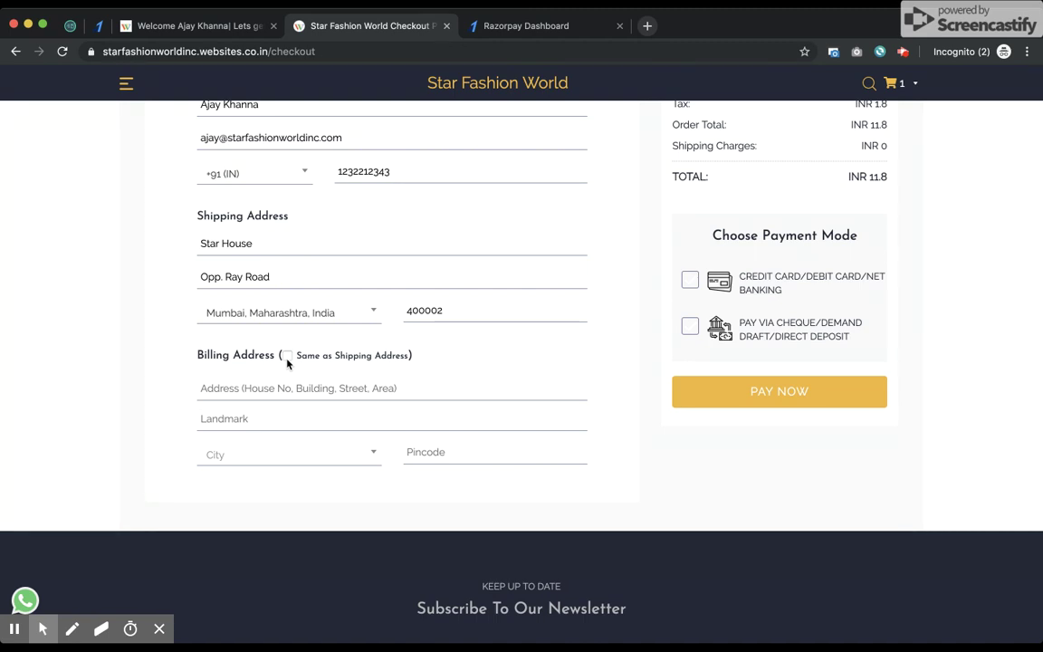
left_click(287, 359)
scroll(673, 374, "up", 3)
scroll(674, 373, "down", 2)
scroll(673, 374, "up", 1)
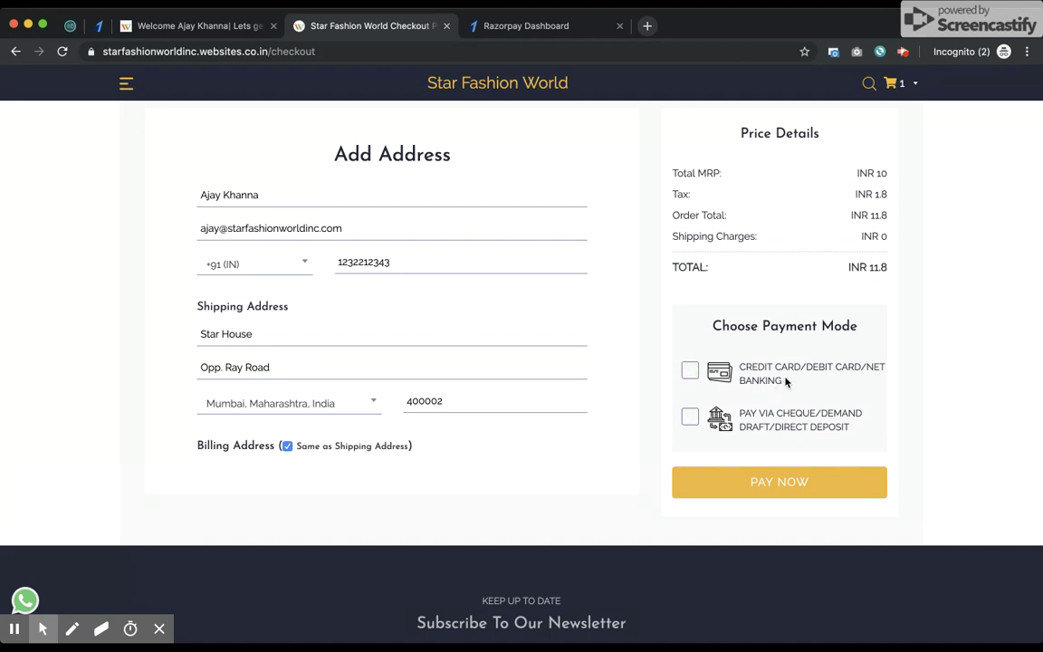
scroll(785, 382, "down", 1)
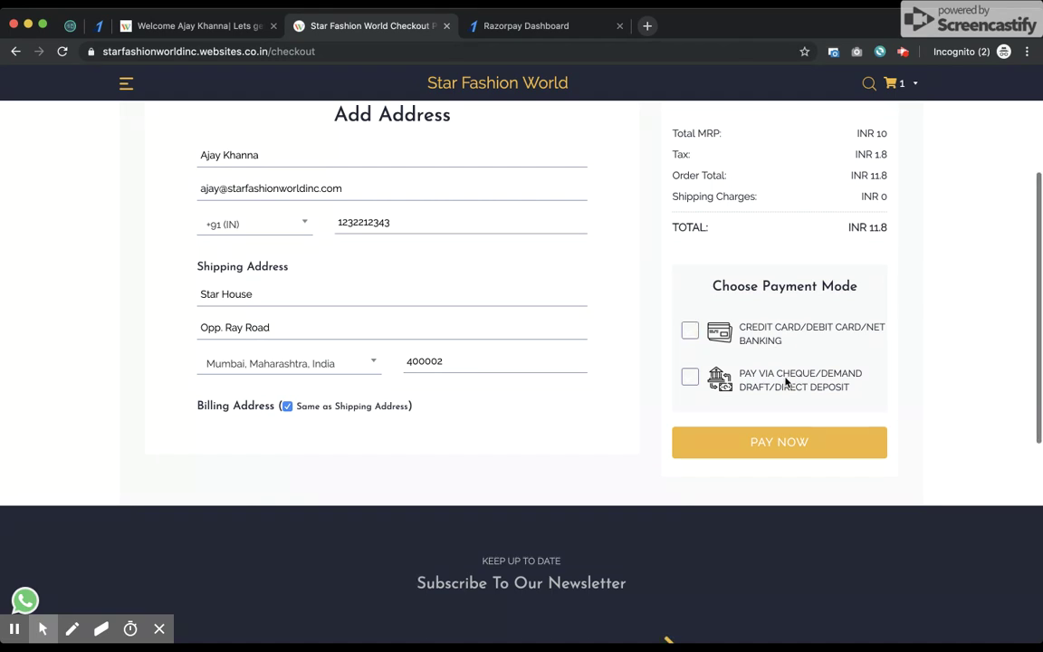
left_click(690, 337)
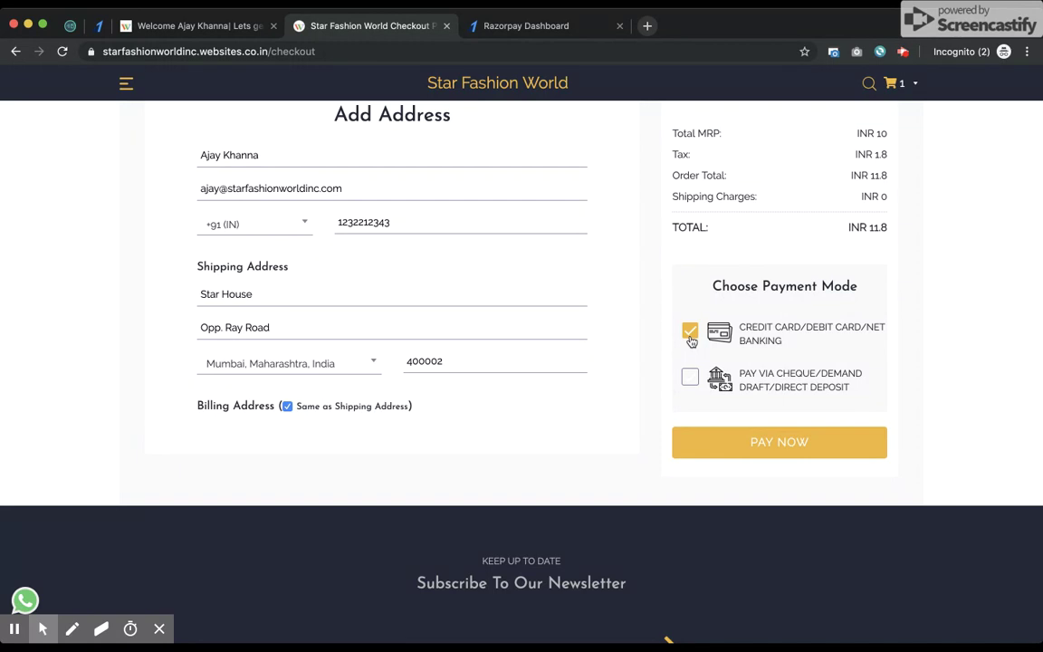
Step: Pay via Razorpay by card, entering the test card number, expiry and CVV with Remember Card unticked
left_click(742, 449)
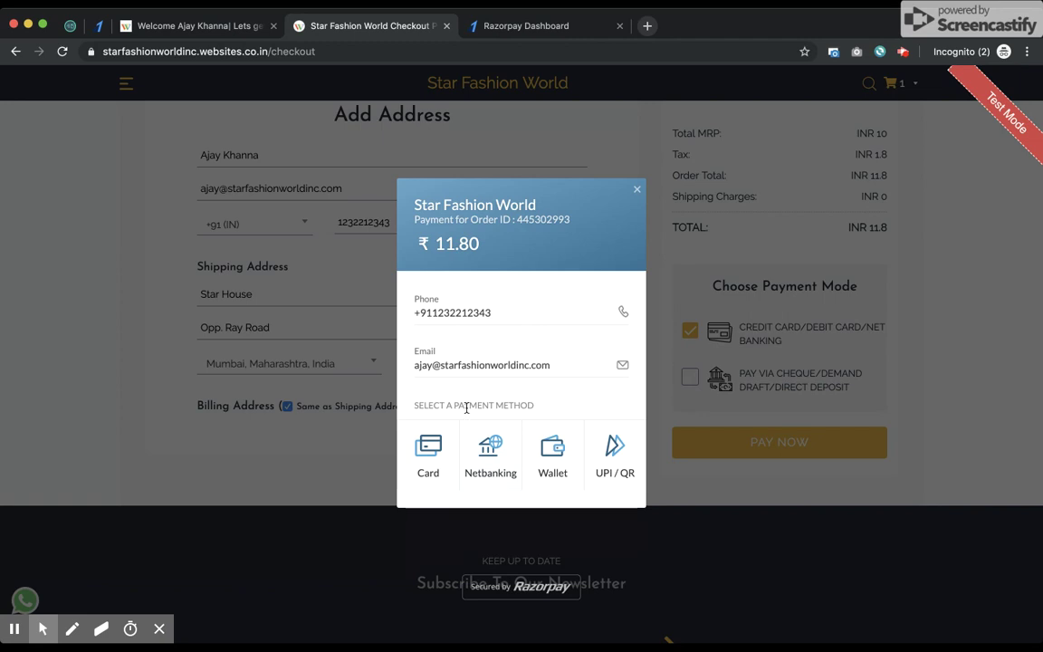
left_click(425, 457)
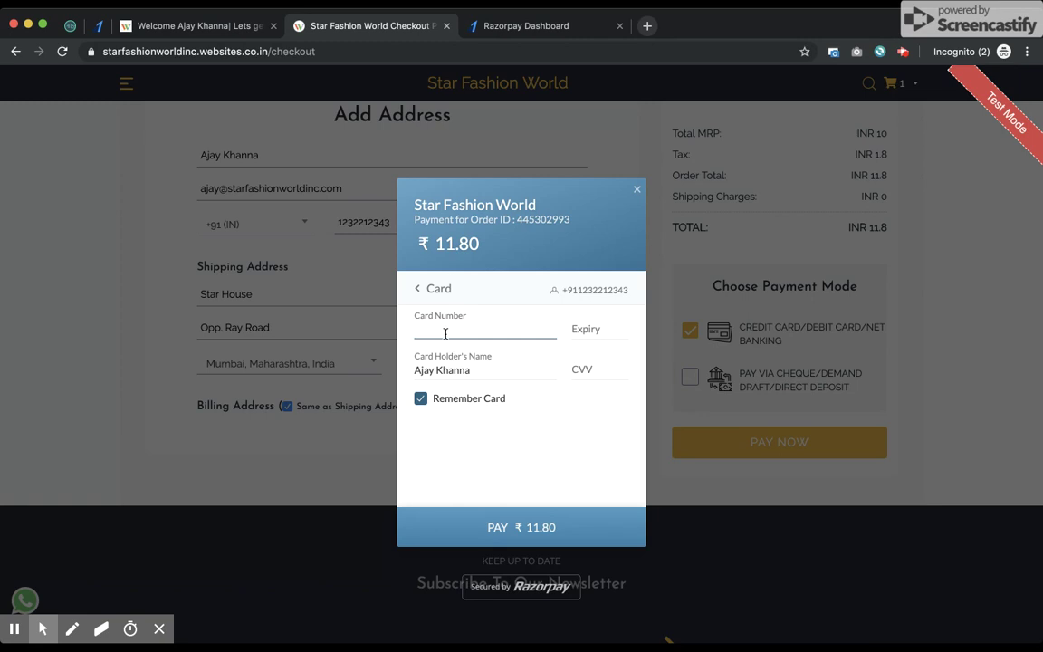
type("4111 11111111")
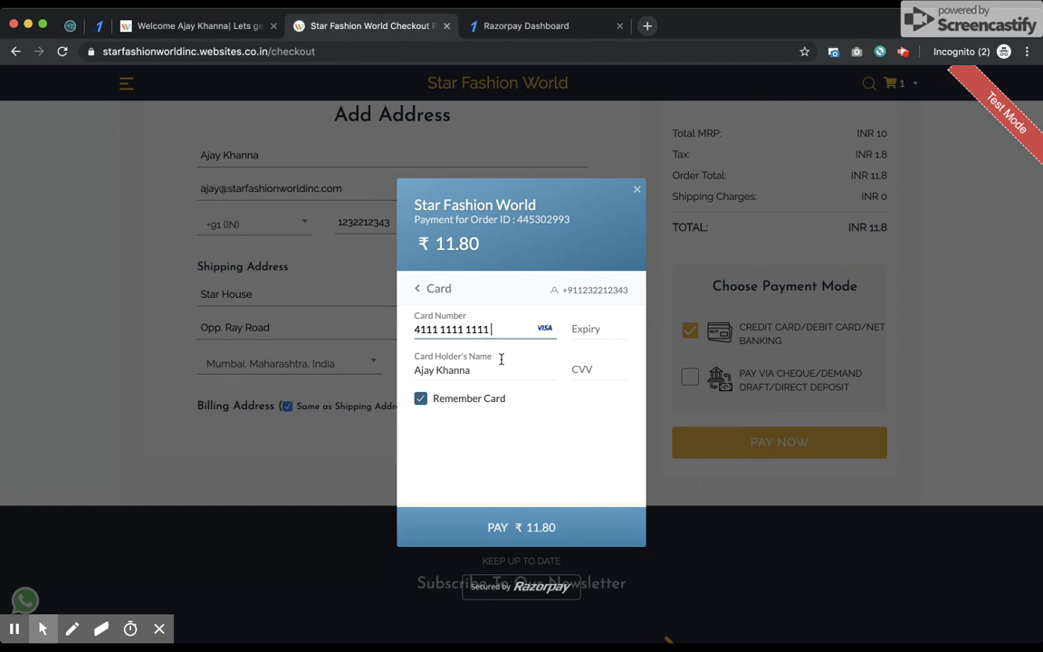
type(" 1111")
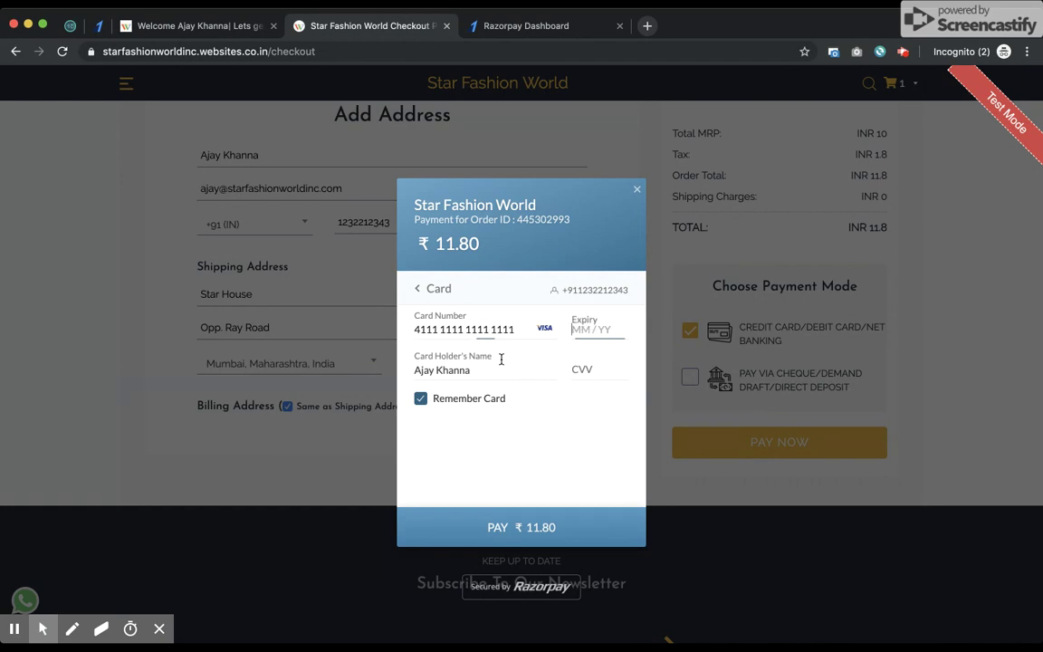
type("1")
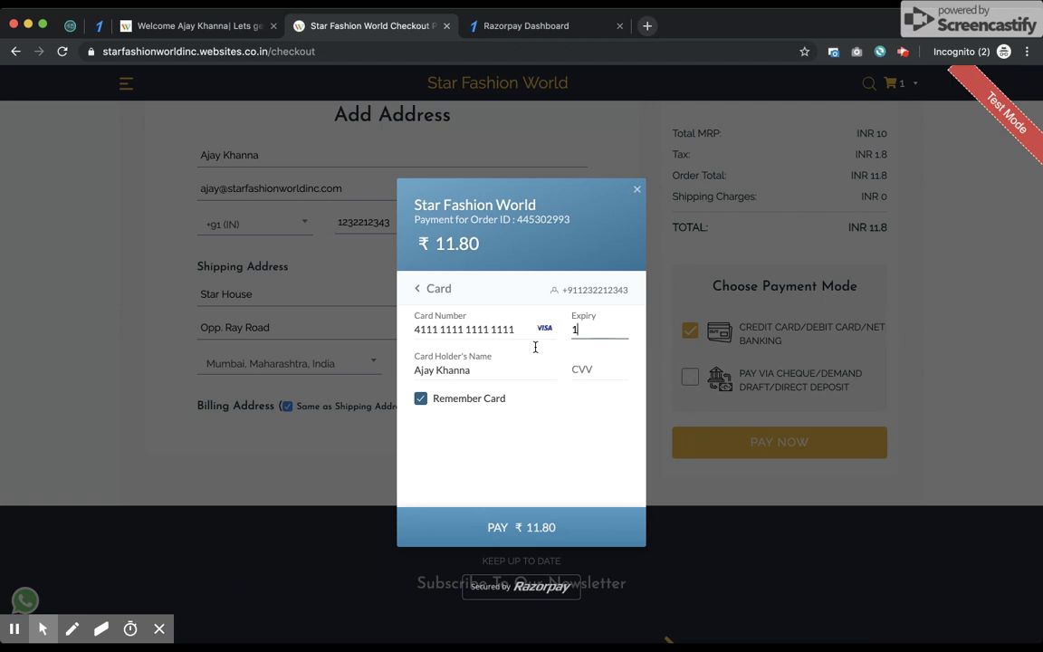
type("220")
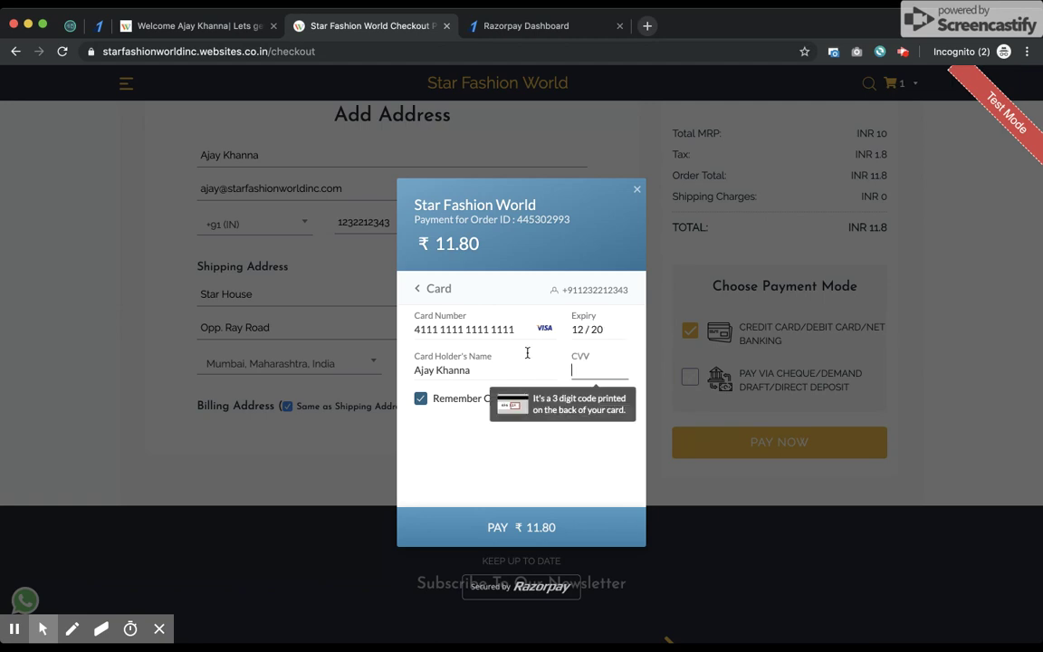
type("123")
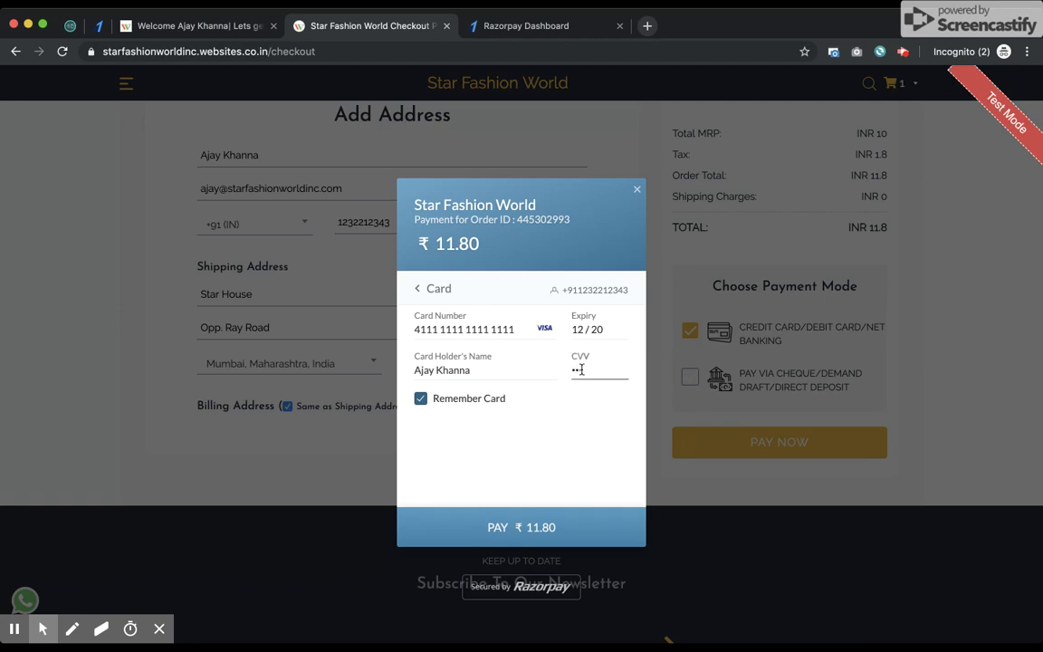
left_click(421, 400)
left_click(420, 291)
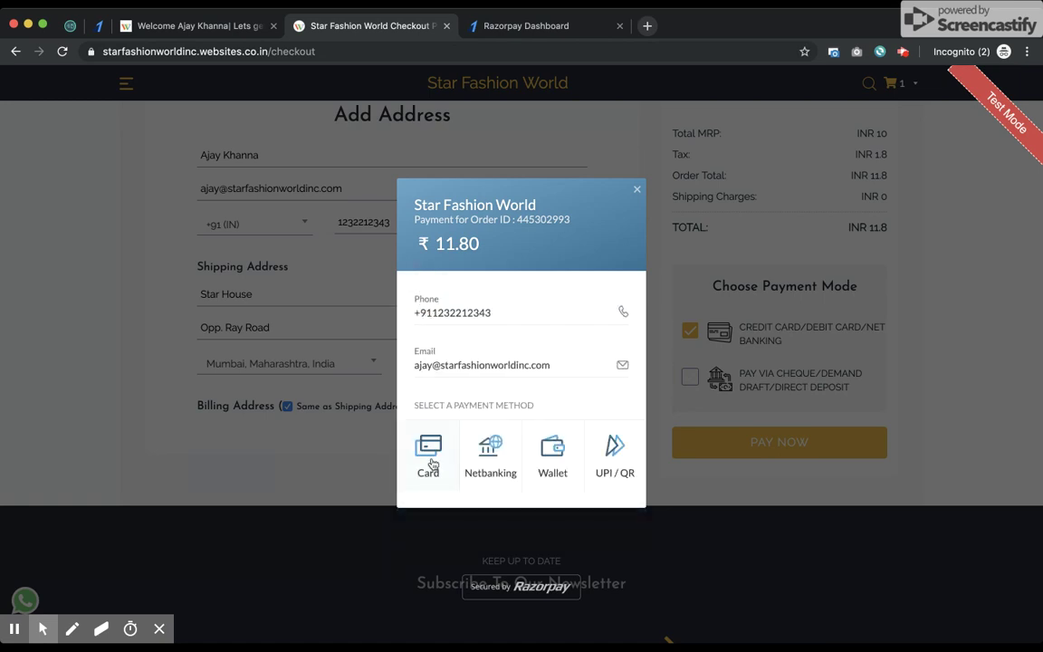
Step: Check Razorpay's Netbanking, Wallet and UPI/QR options, then return to the filled Card form
left_click(425, 453)
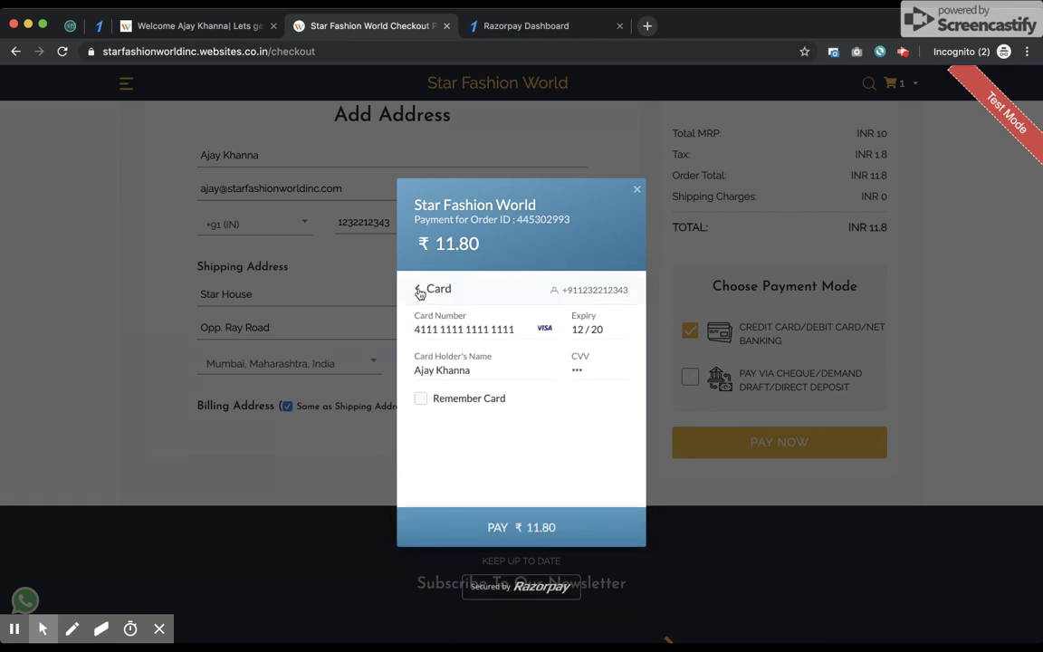
left_click(417, 288)
left_click(488, 466)
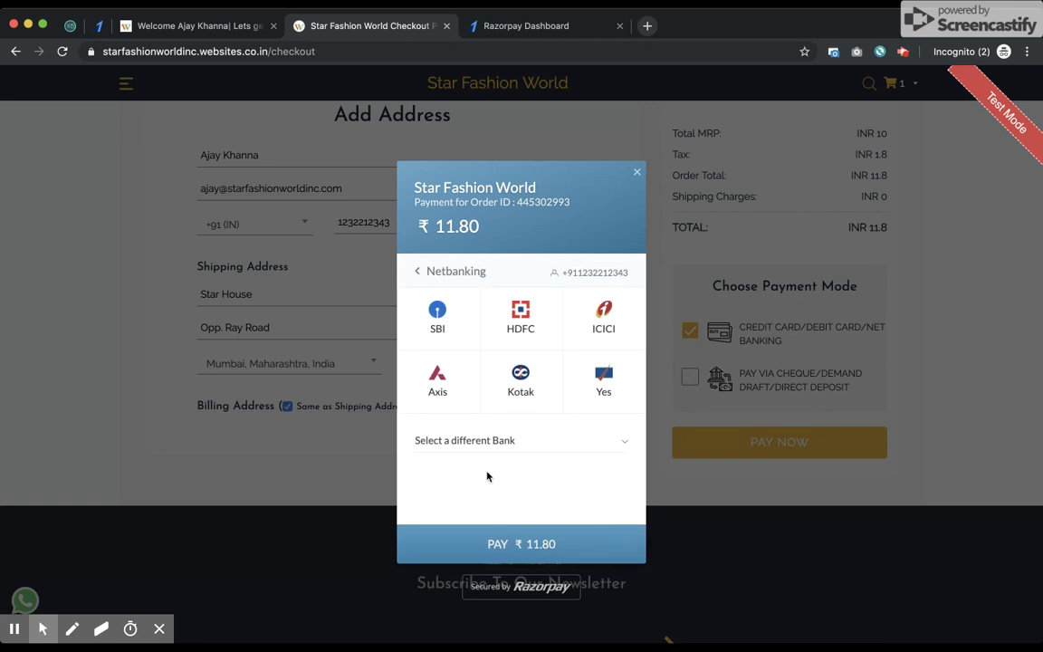
left_click(418, 272)
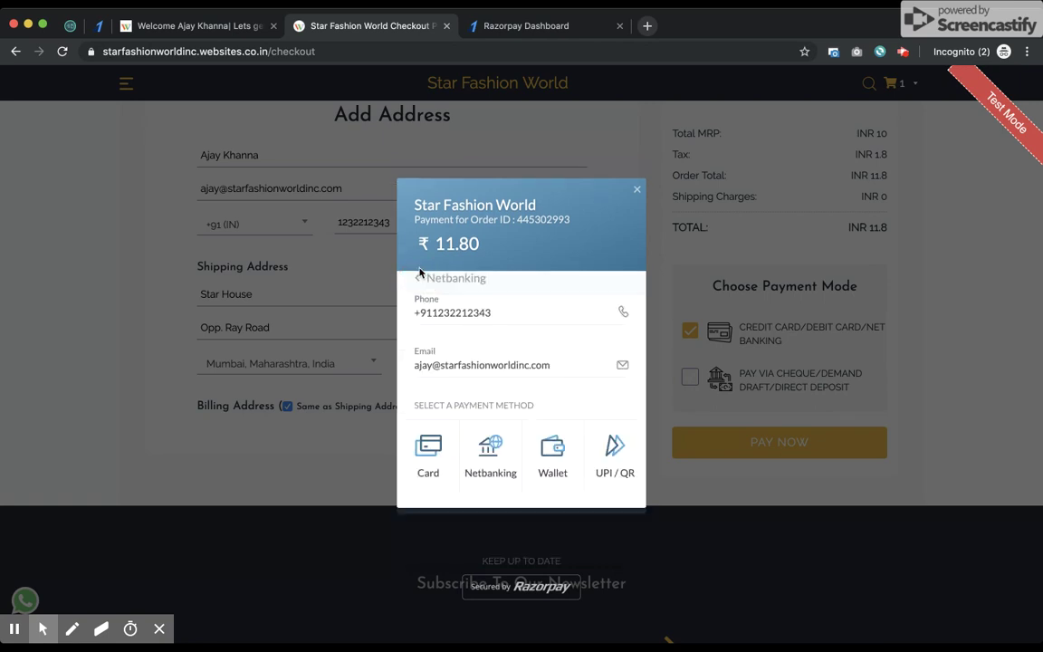
left_click(552, 449)
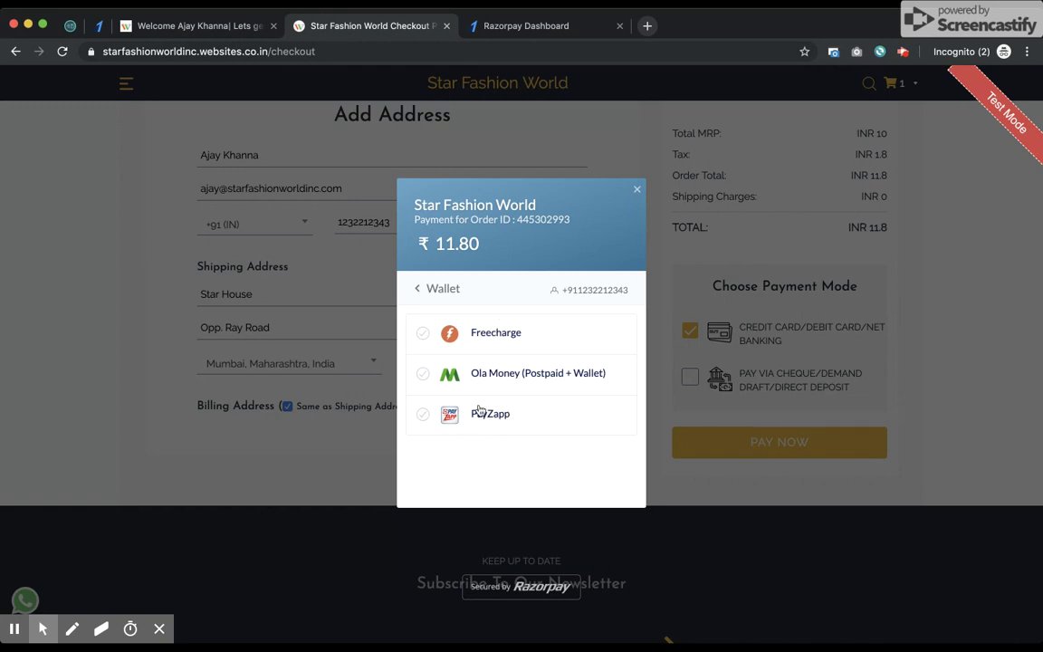
left_click(418, 289)
left_click(614, 449)
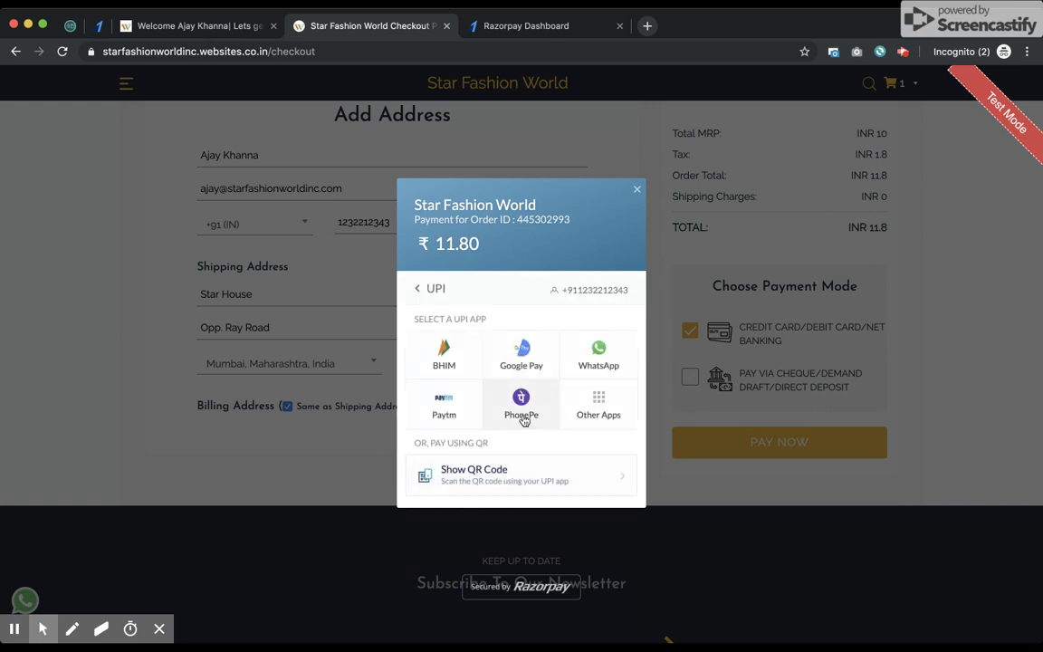
left_click(421, 291)
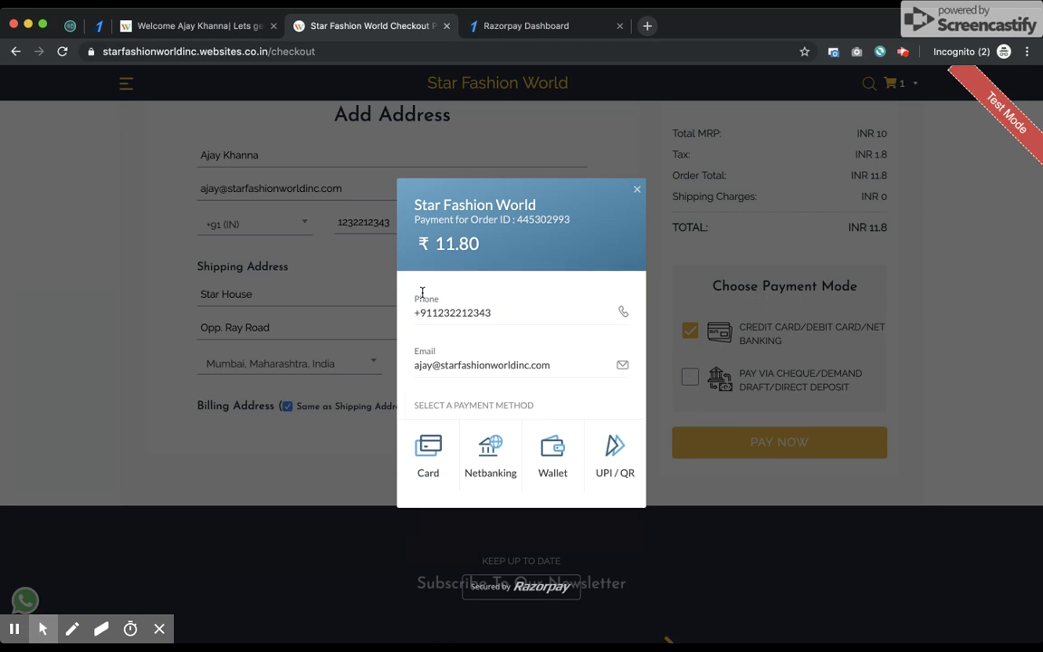
left_click(427, 466)
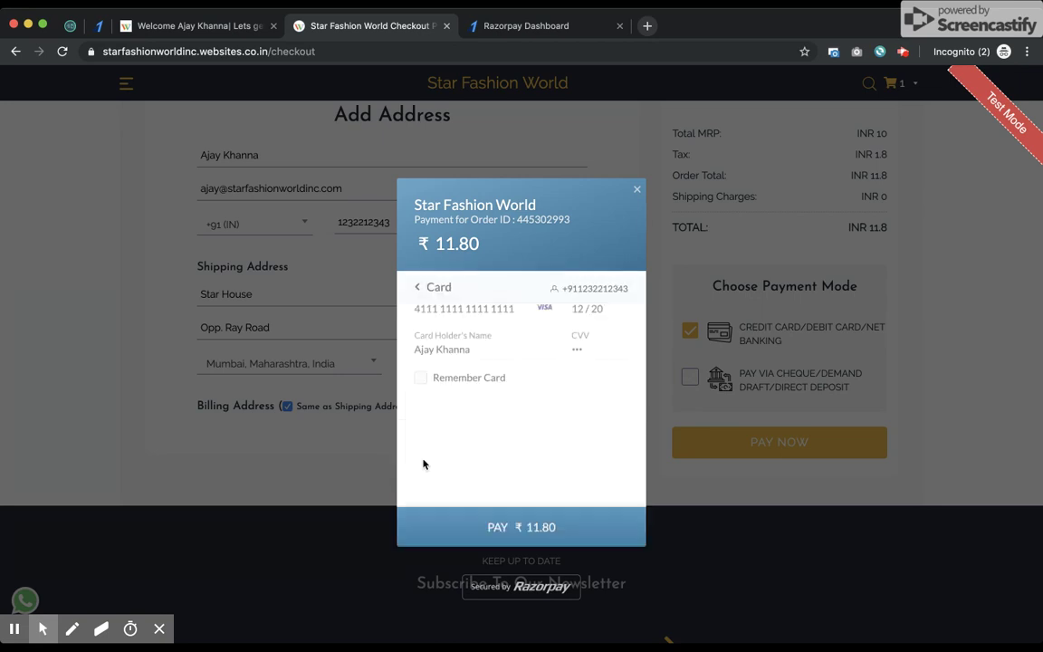
Step: Pay ₹11.80 with the test card, then continue shopping back to the Products page
left_click(532, 533)
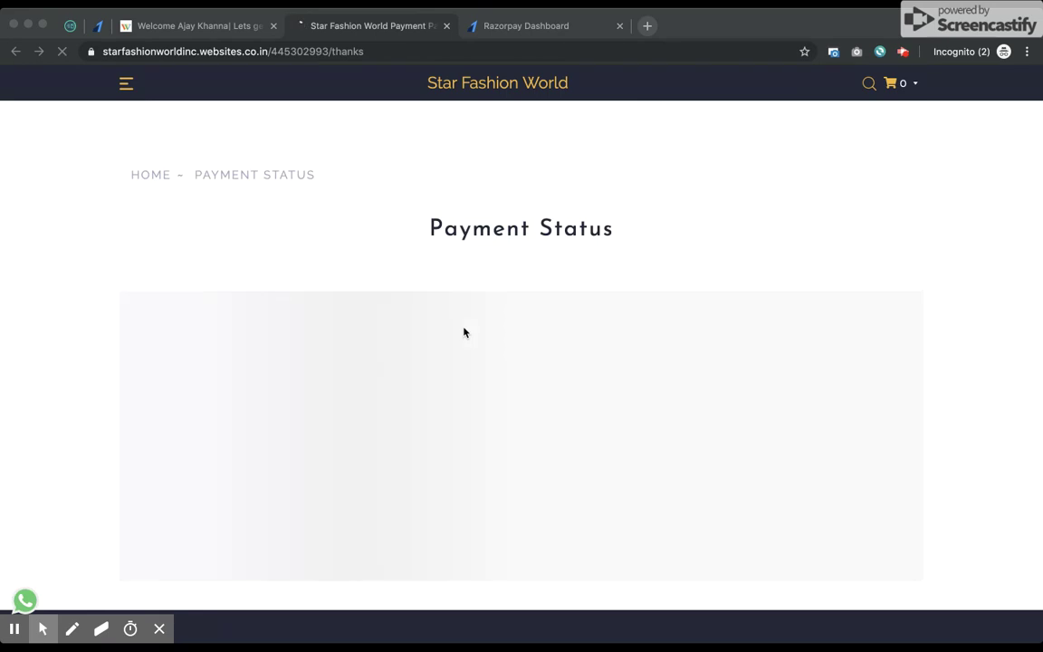
scroll(464, 332, "down", 1)
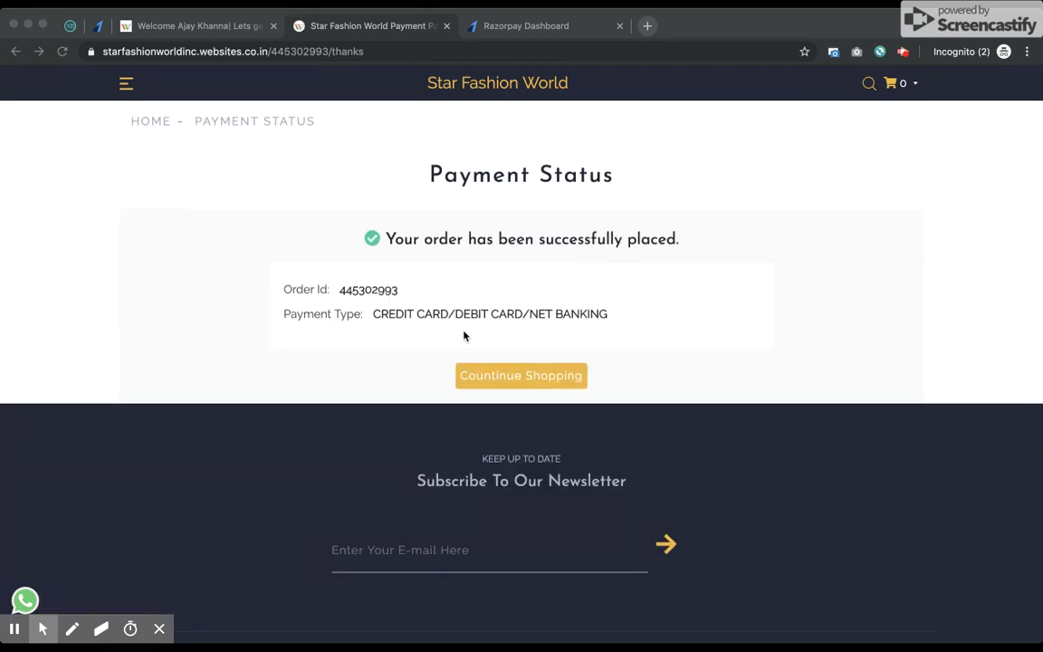
left_click(482, 376)
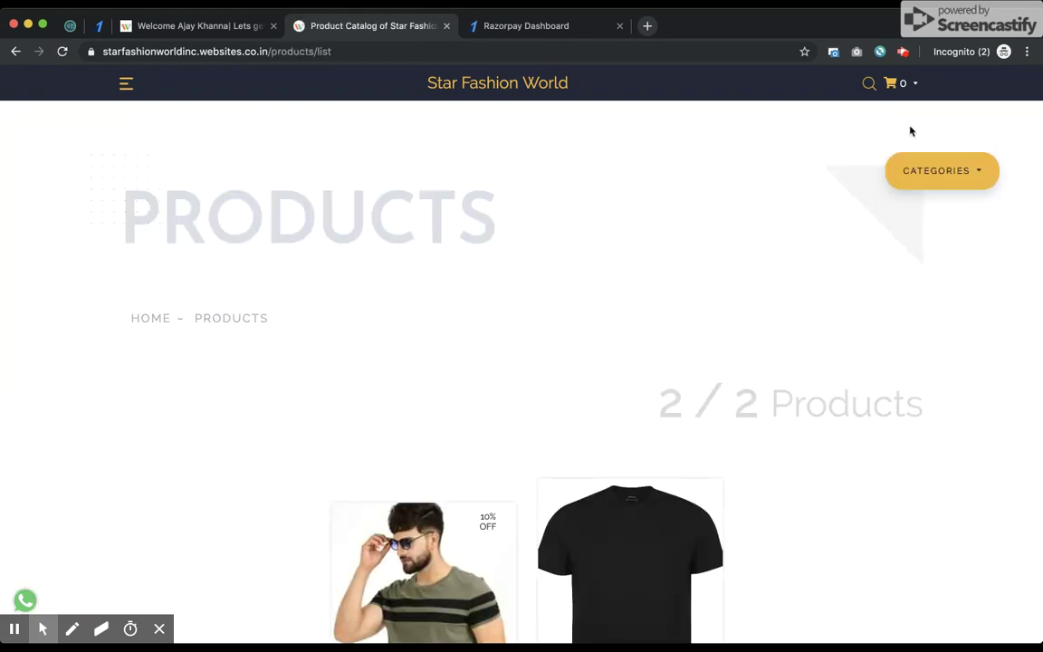
Step: Add the Black and Olive Green T-Shirts to the cart and view the INR 128 cart
scroll(303, 342, "down", 3)
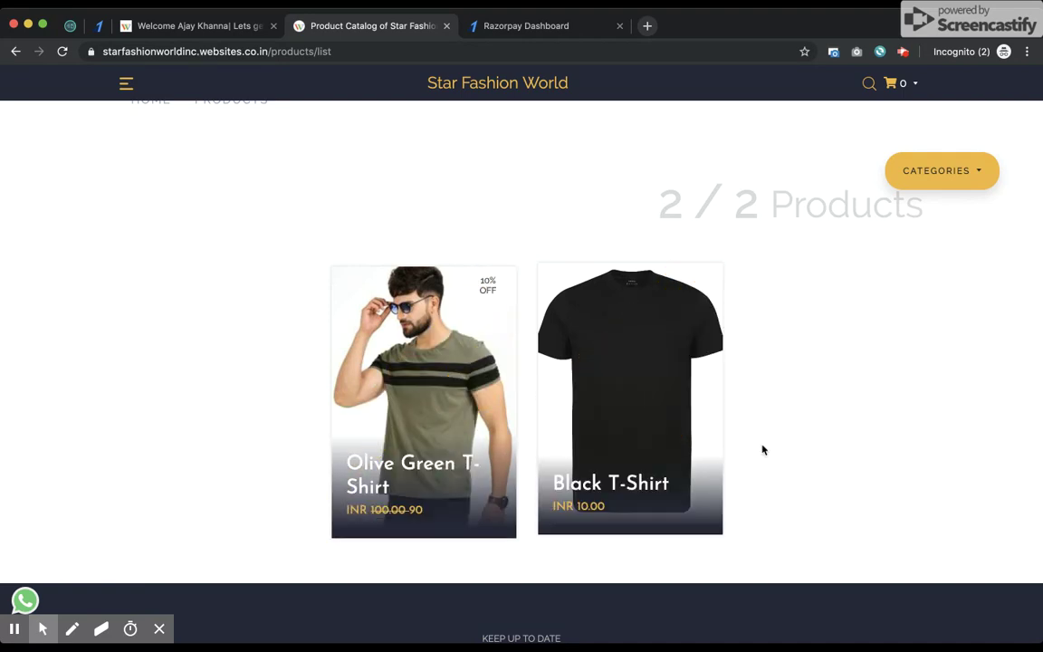
left_click(601, 400)
mouse_move(368, 362)
left_click(396, 403)
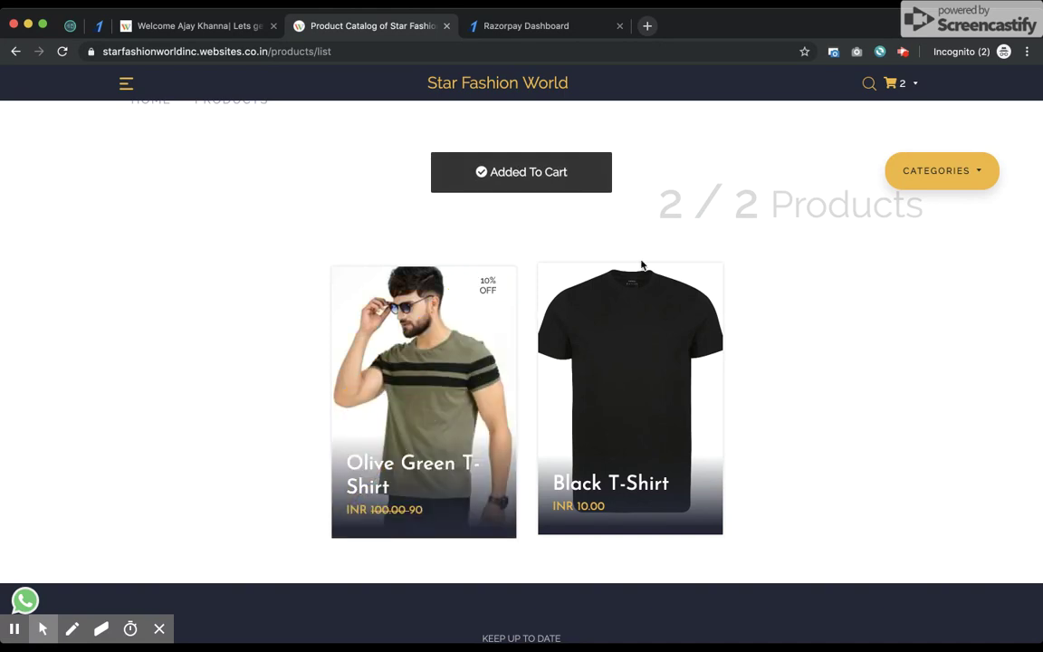
left_click(894, 84)
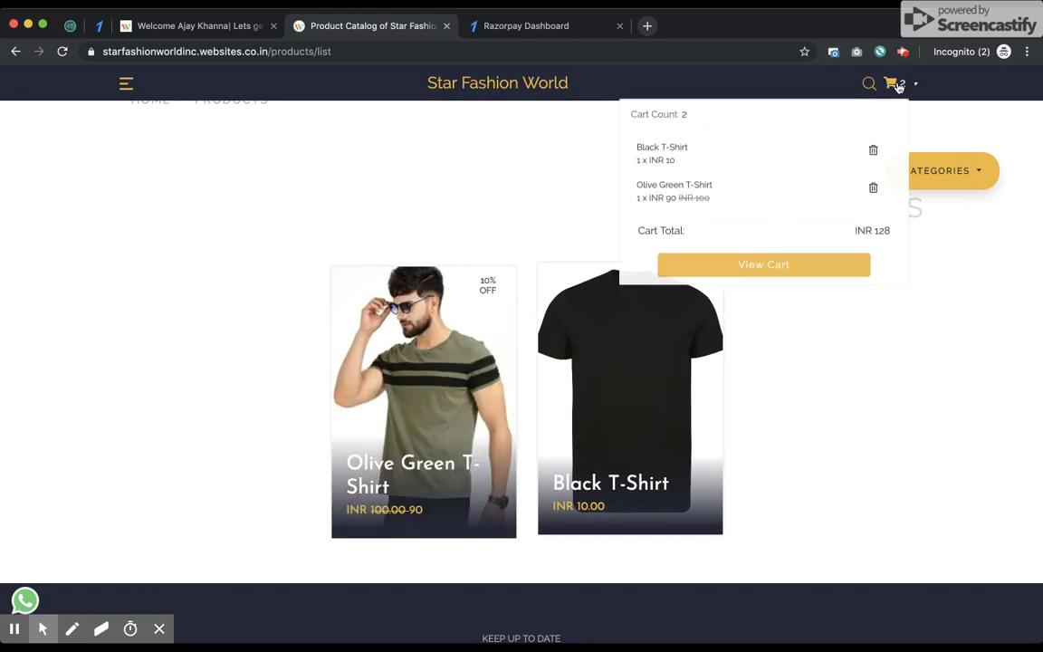
left_click(756, 271)
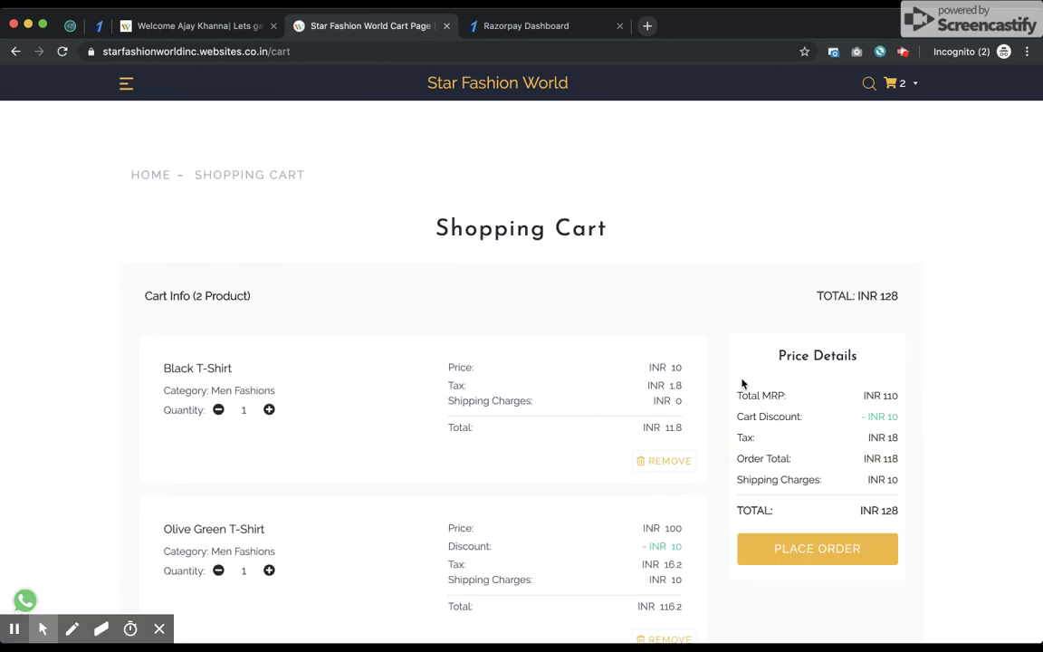
Step: Review the two-item cart's price details and place the order to reach checkout
scroll(742, 385, "down", 3)
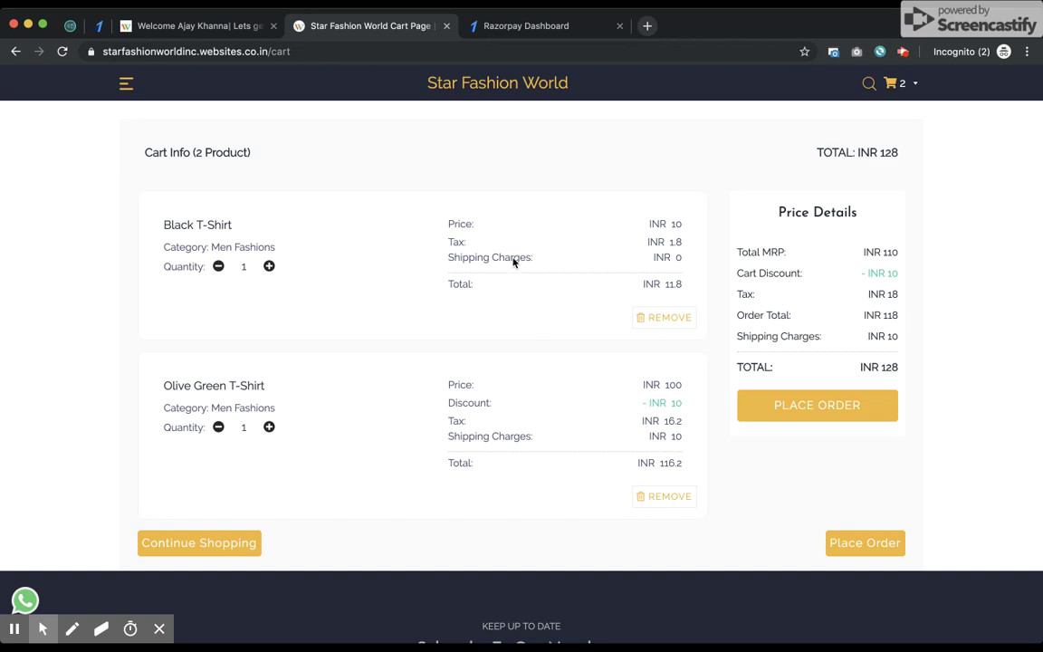
scroll(613, 391, "down", 3)
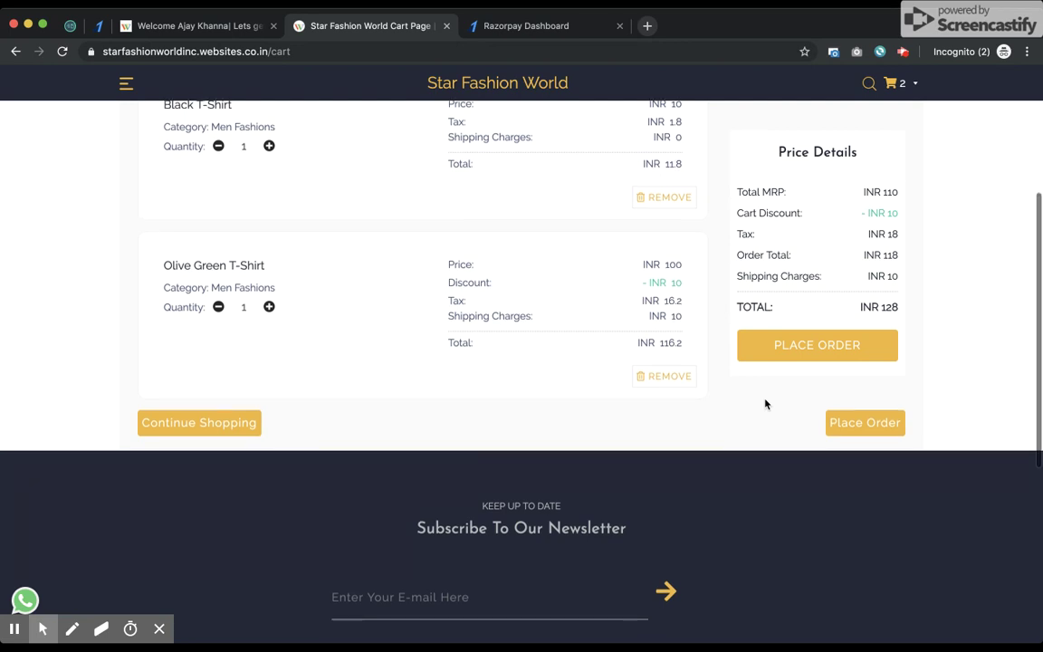
scroll(766, 403, "up", 1)
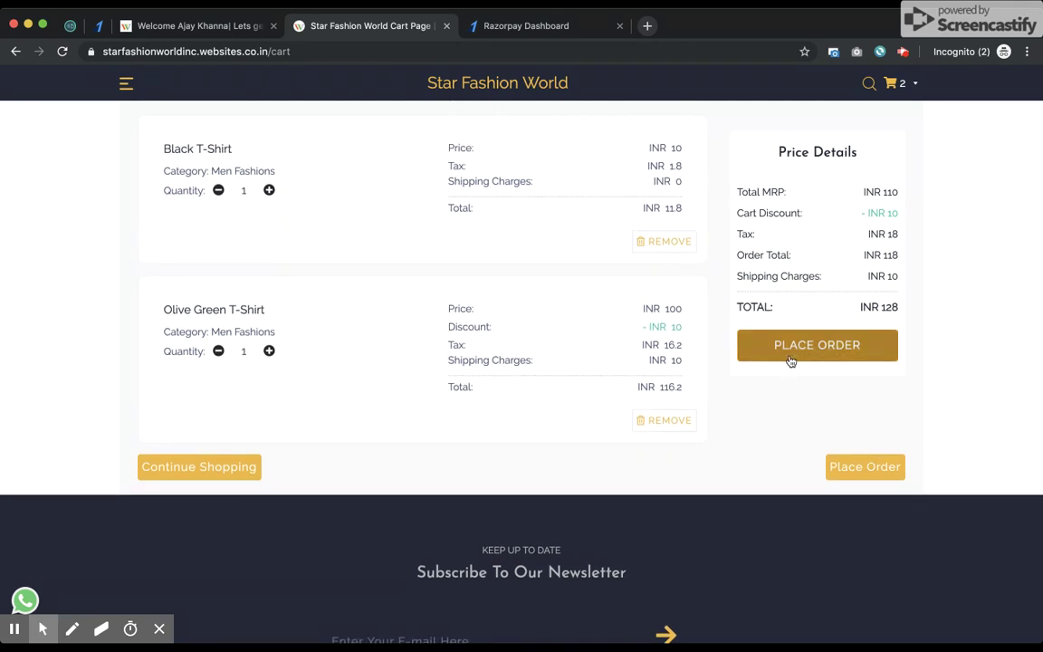
left_click(790, 360)
scroll(607, 368, "down", 2)
scroll(607, 368, "down", 1)
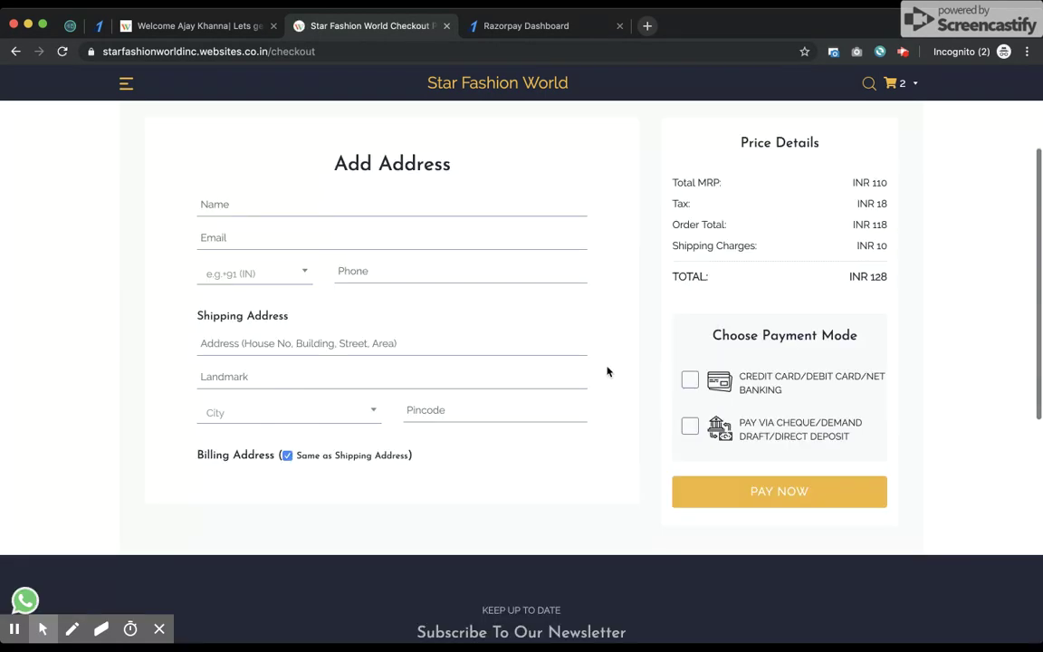
Step: Enter the buyer's name, e-mail address, +91 country code and phone number
left_click(322, 207)
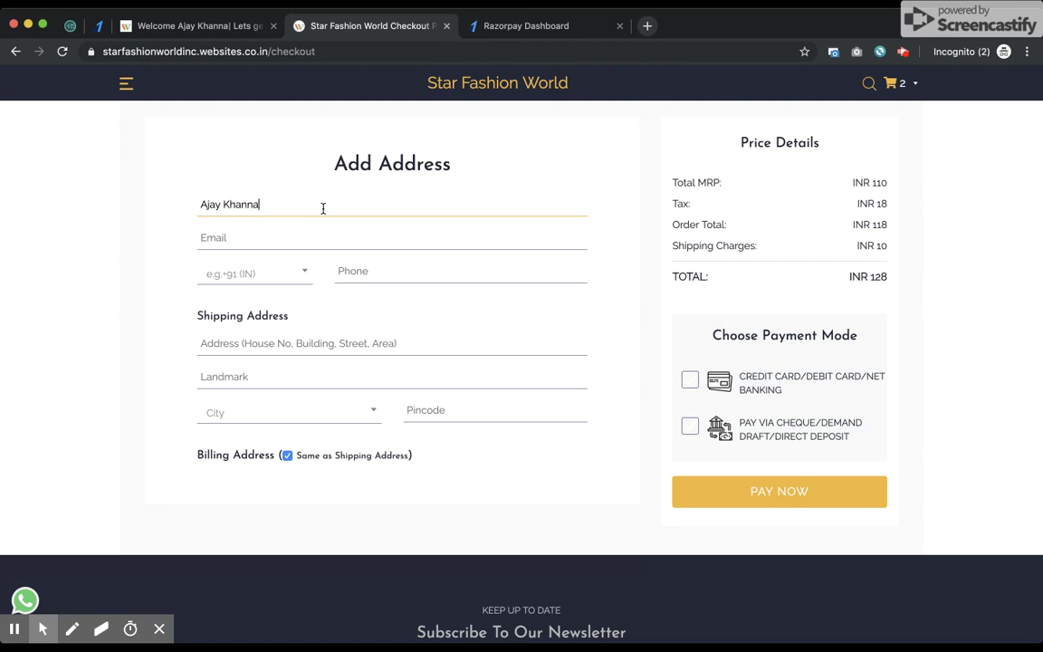
left_click(311, 229)
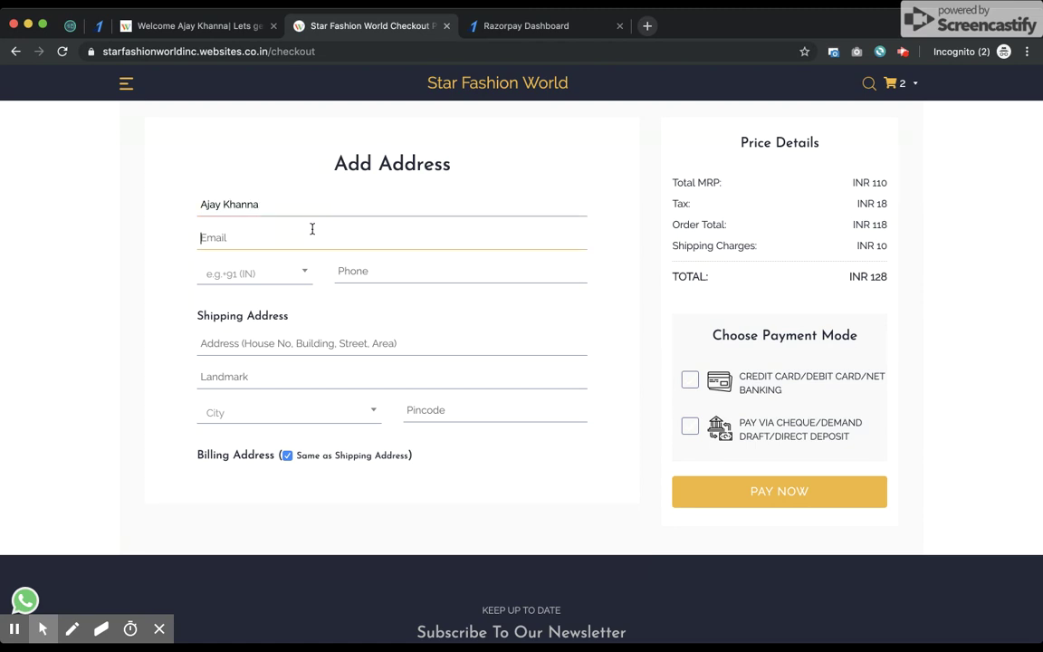
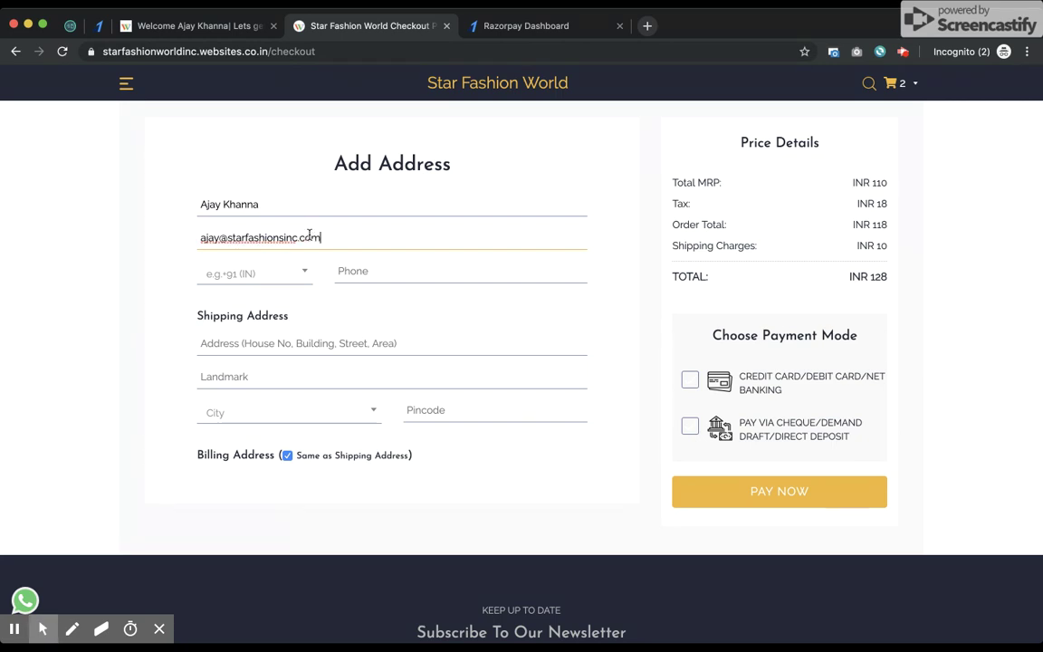
left_click(257, 285)
type("+91")
key("Return")
left_click(384, 277)
Step: Fill in the shipping street address, landmark, Mumbai as the city, and the pincode
left_click(338, 342)
type("Star House")
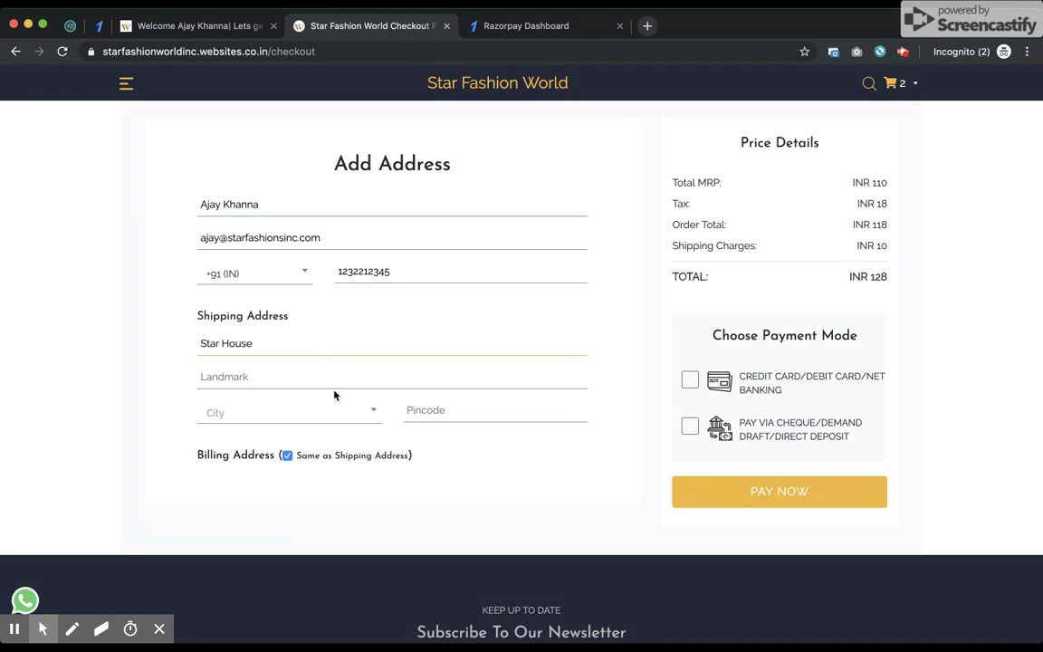
left_click(311, 374)
type("Opp")
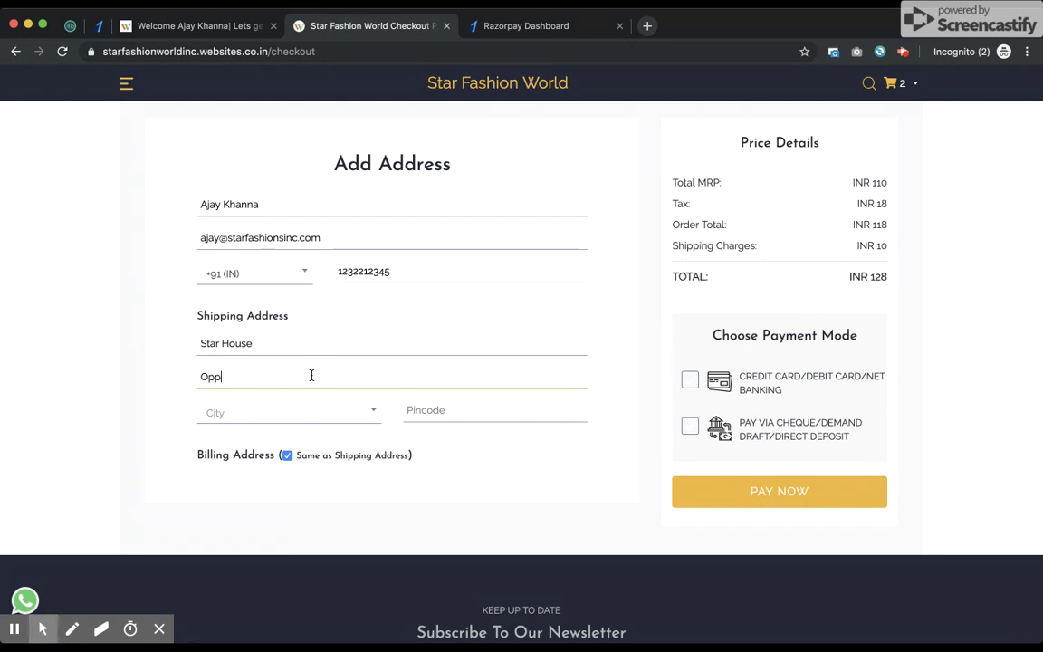
type(". Ray Road")
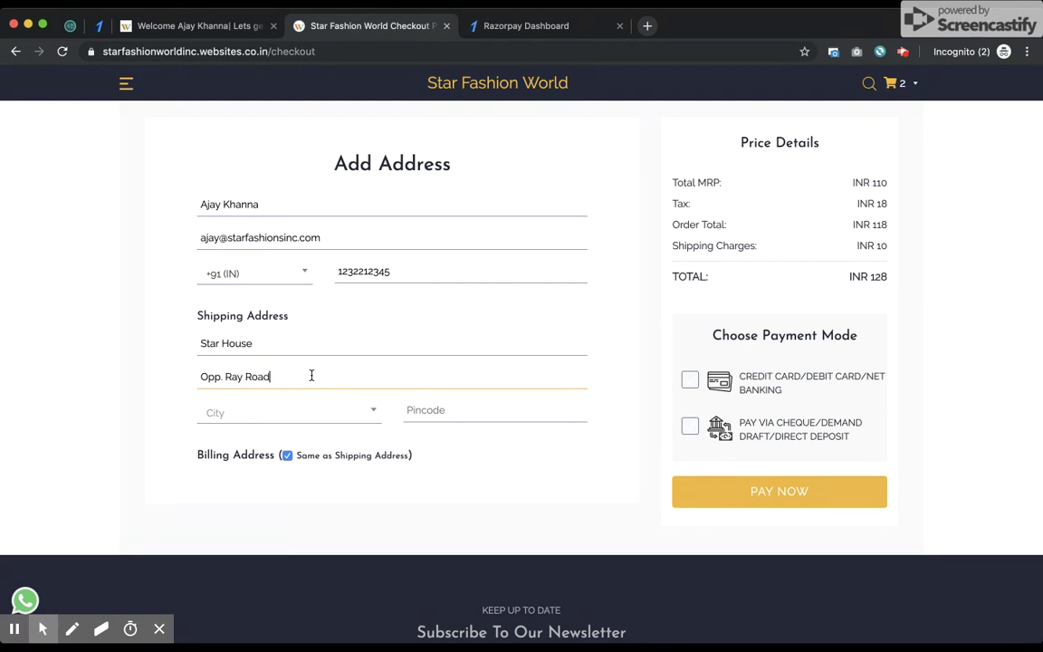
left_click(258, 413)
type("Mumbai")
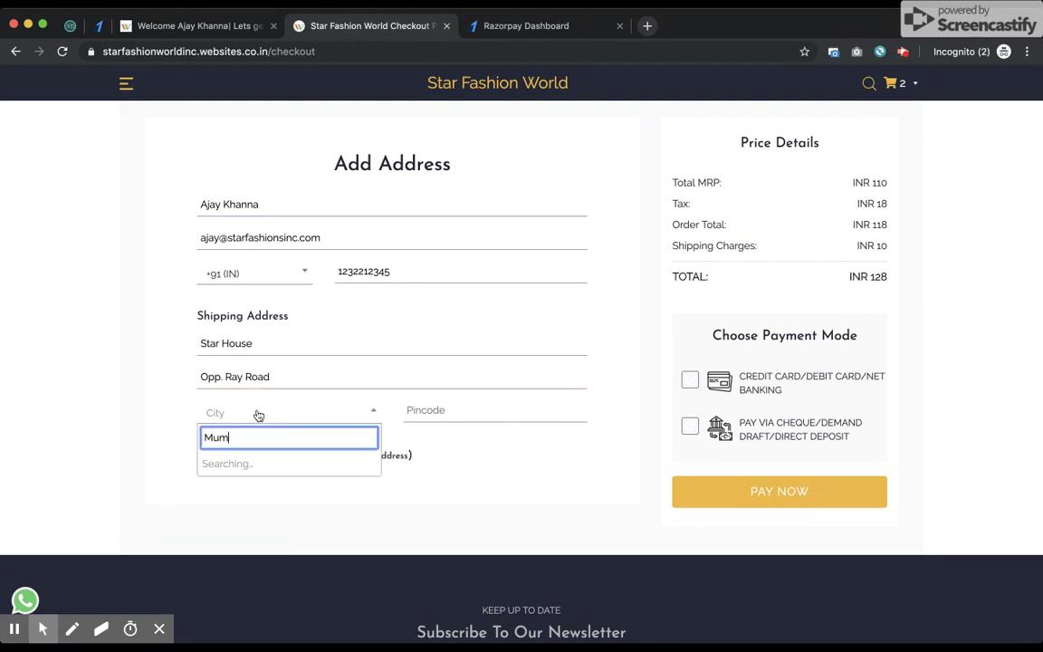
left_click(220, 461)
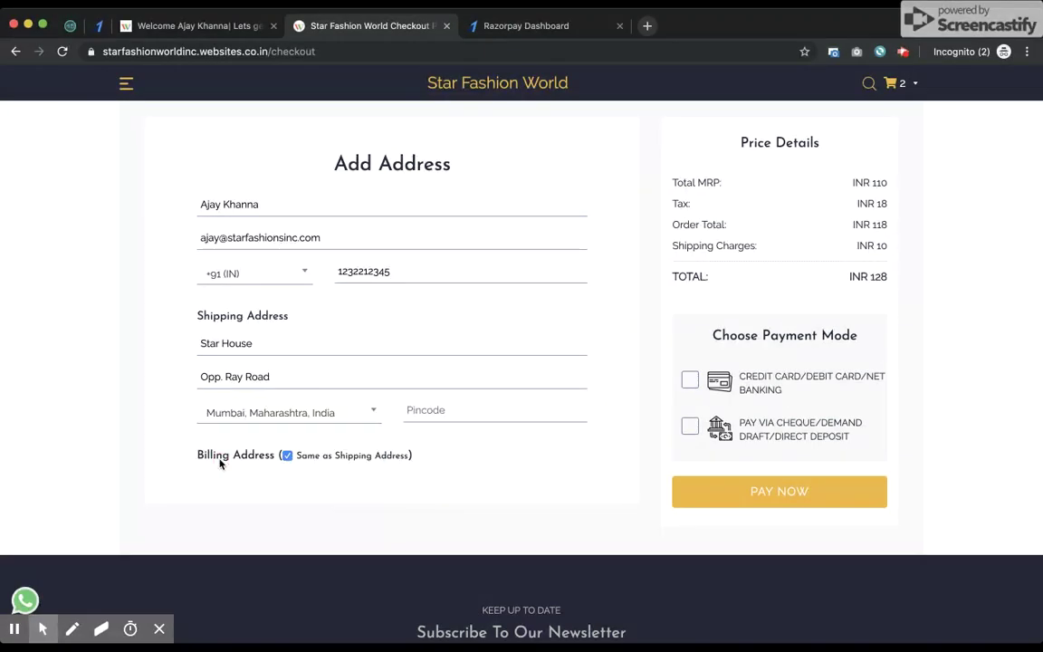
left_click(413, 410)
type("400001")
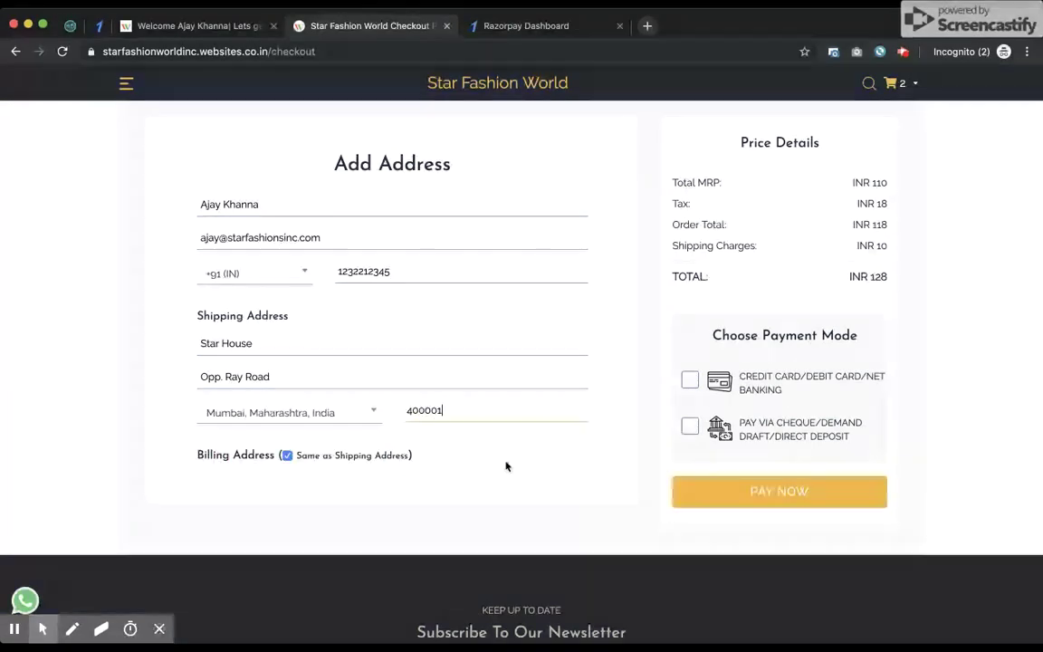
Step: Choose Pay via Cheque/Demand Draft and place the order
left_click(688, 428)
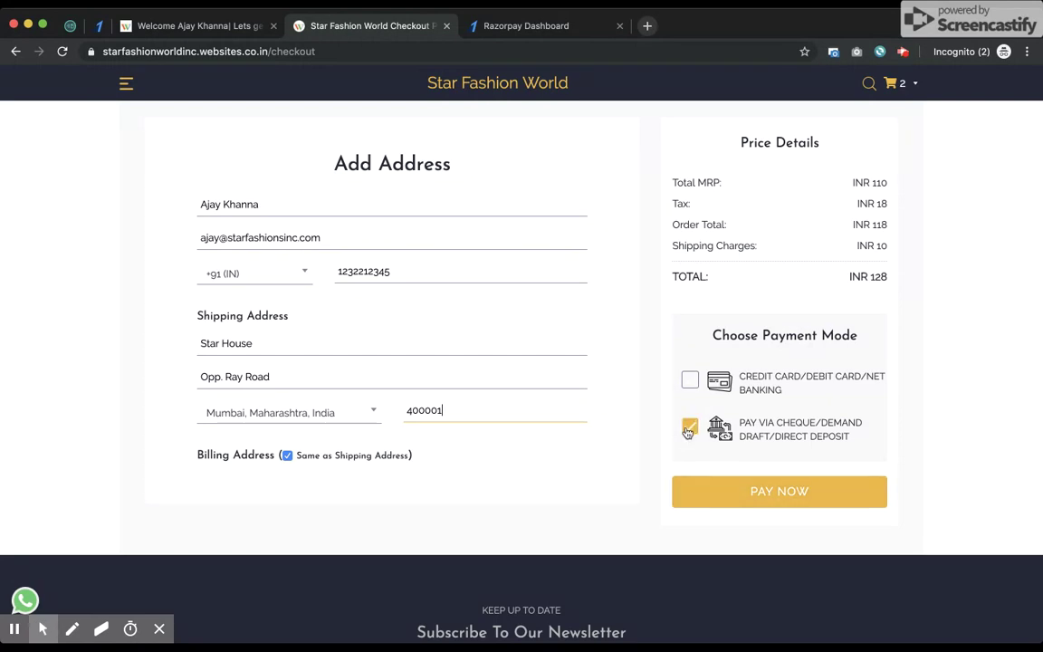
left_click(689, 429)
left_click(740, 496)
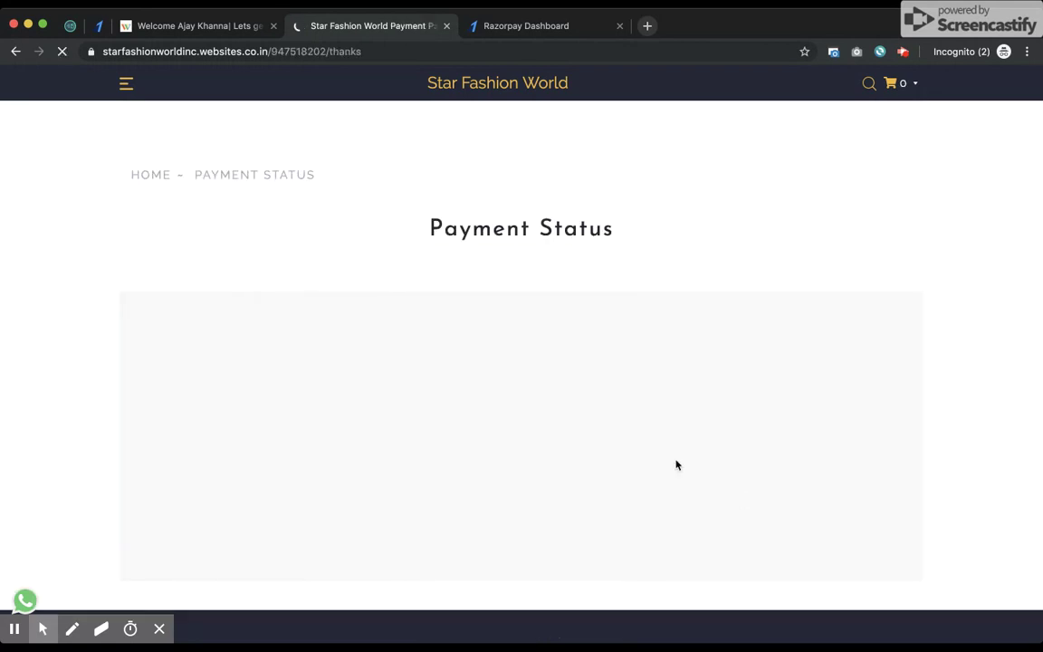
Step: Review the cheque order's Payment Status page and continue shopping back to the Products page
scroll(676, 465, "down", 2)
scroll(676, 465, "down", 2)
scroll(675, 466, "up", 1)
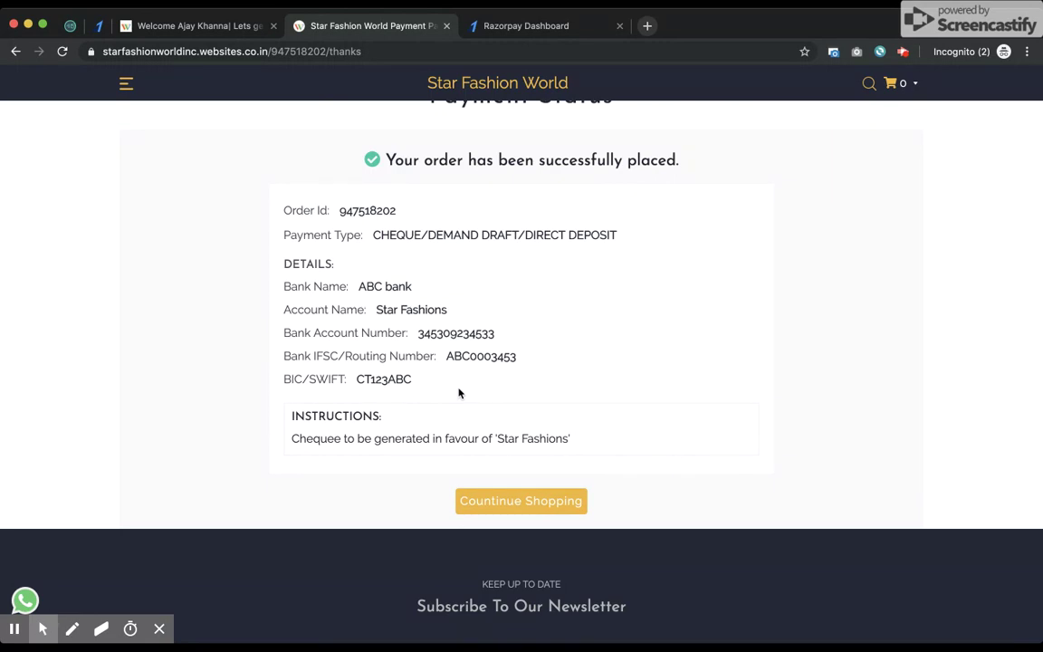
scroll(459, 393, "down", 1)
left_click(349, 408)
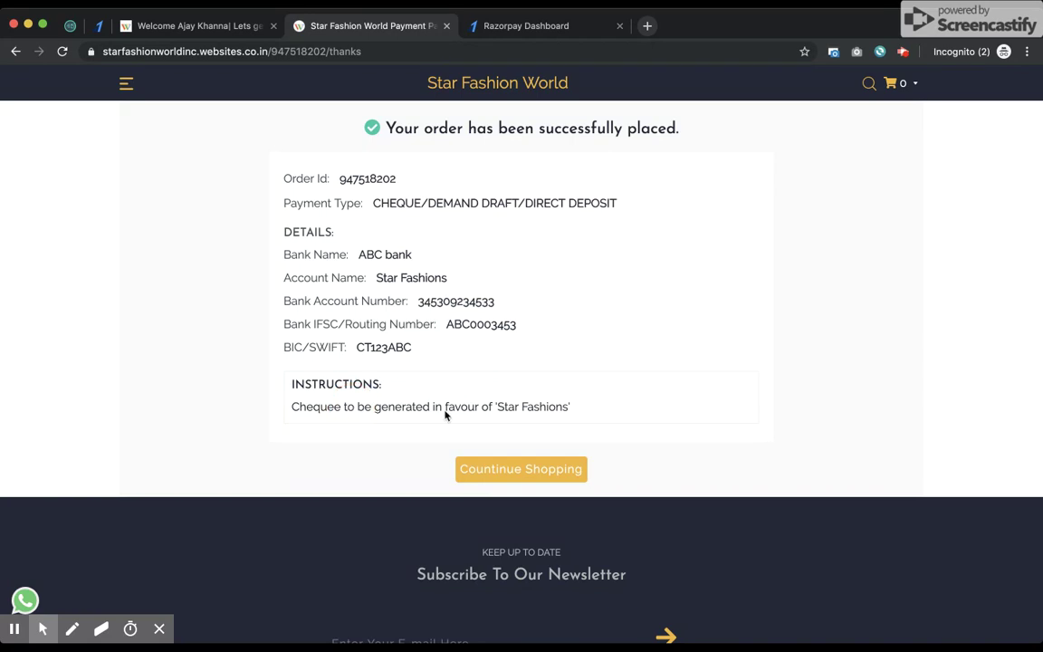
left_click(493, 467)
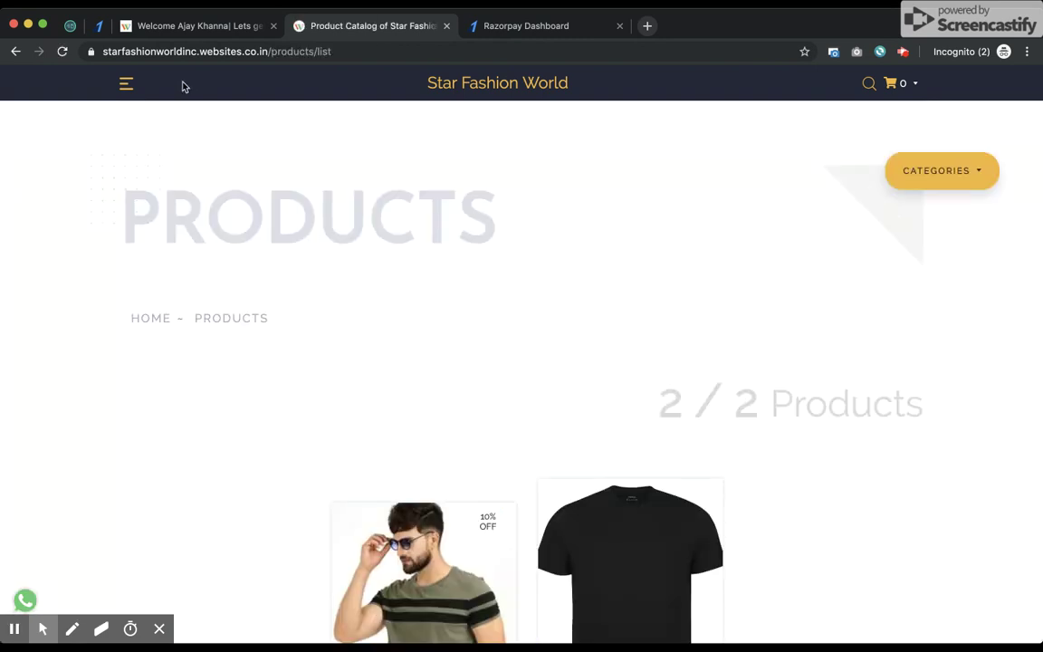
Step: In the dashboard, go to Store > Orders and view the INR 12 Razor Pay order's details
left_click(172, 29)
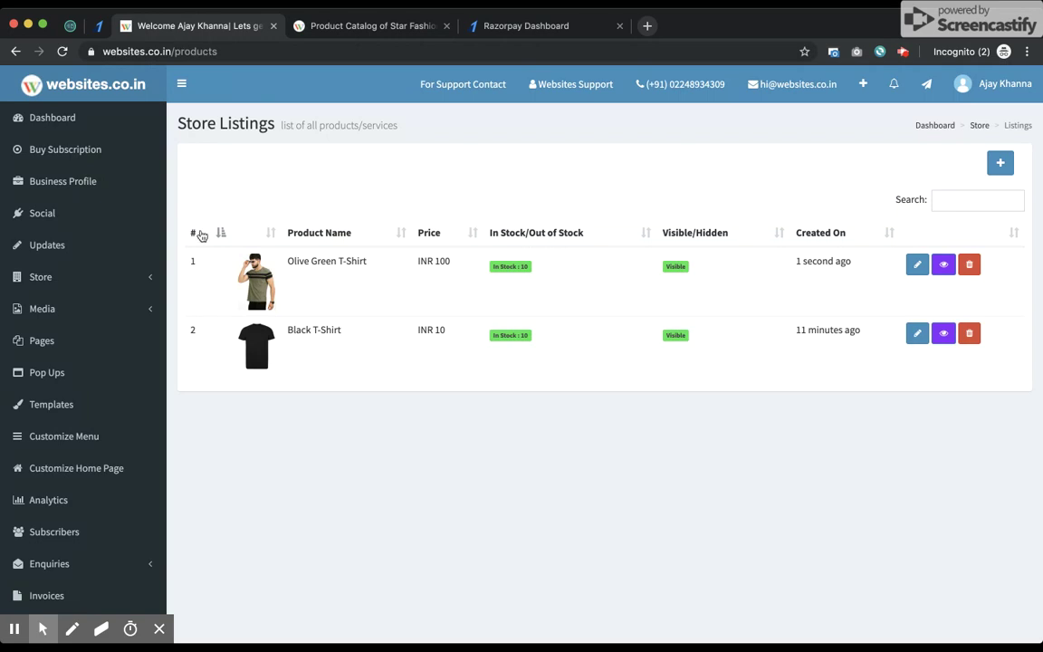
left_click(141, 276)
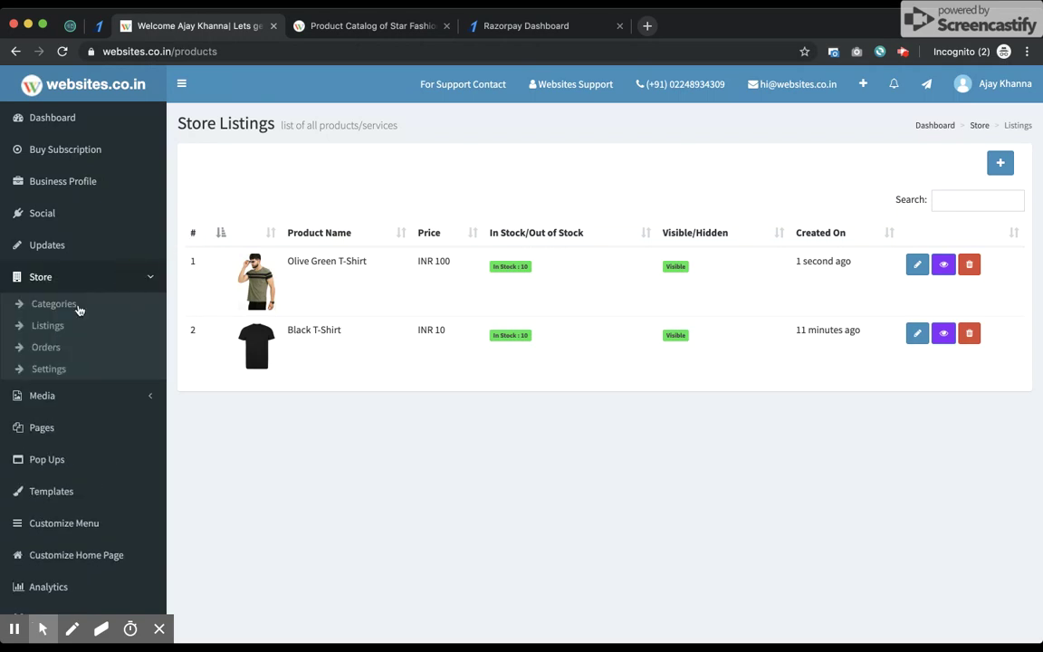
left_click(47, 348)
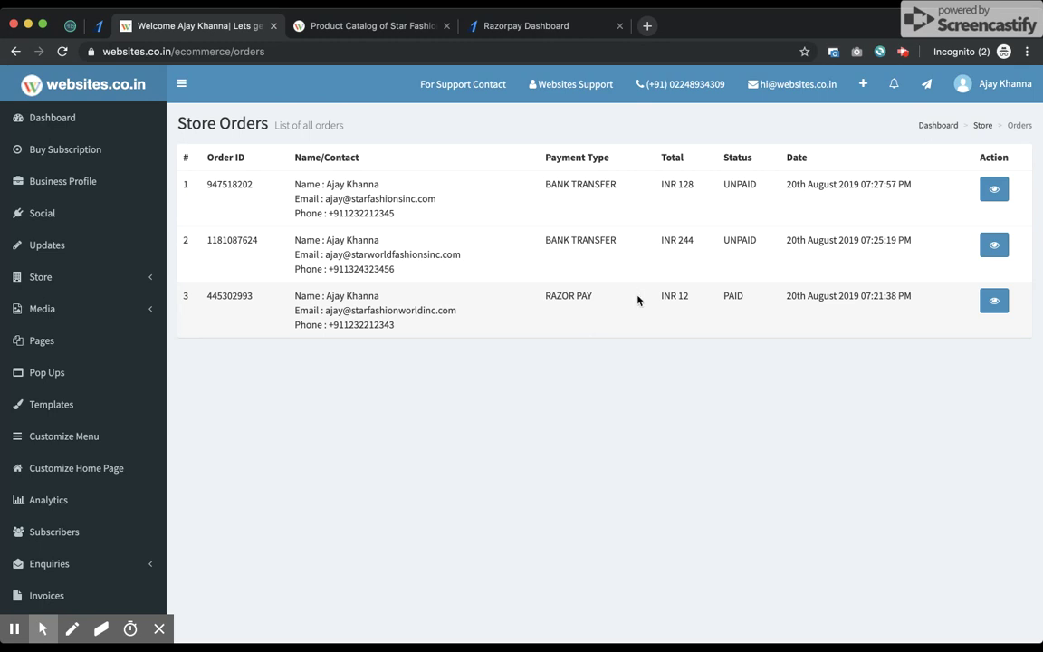
left_click(993, 301)
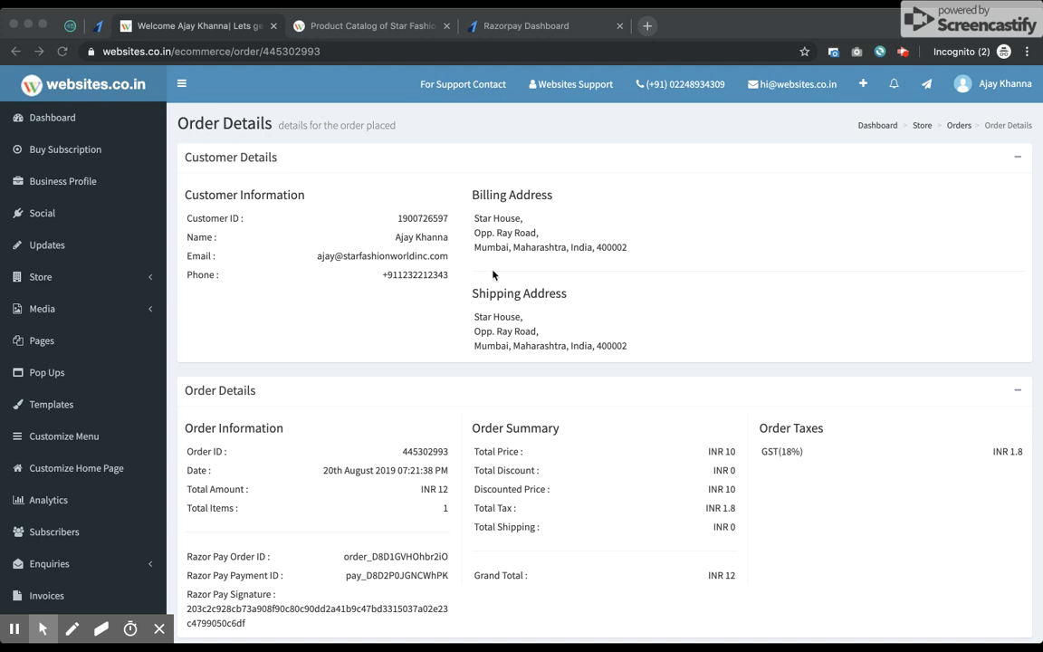
scroll(493, 274, "down", 1)
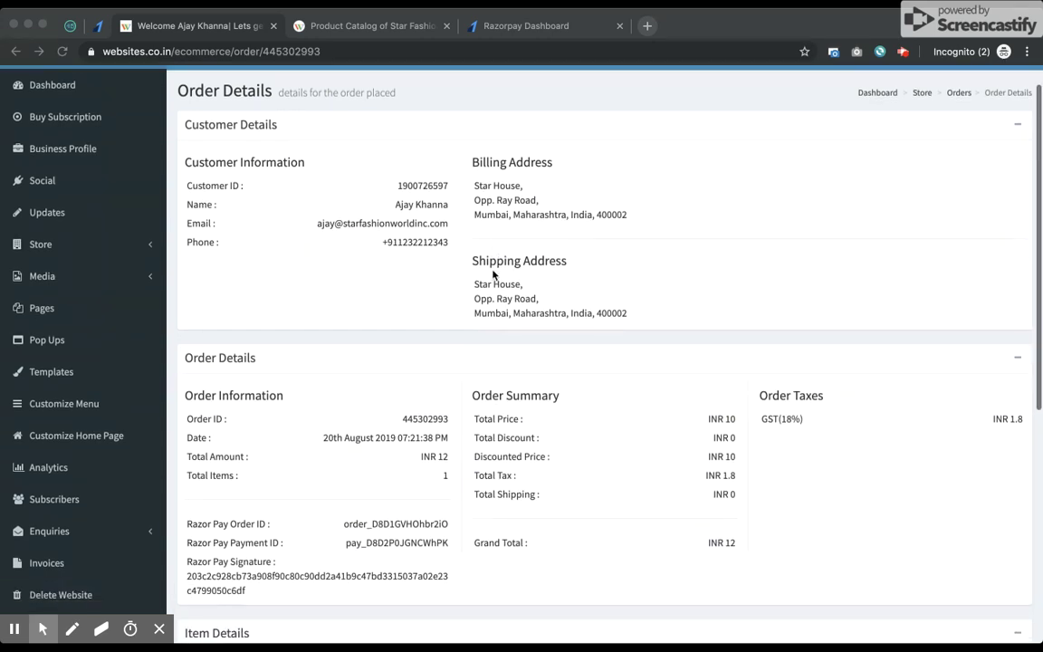
scroll(493, 274, "down", 4)
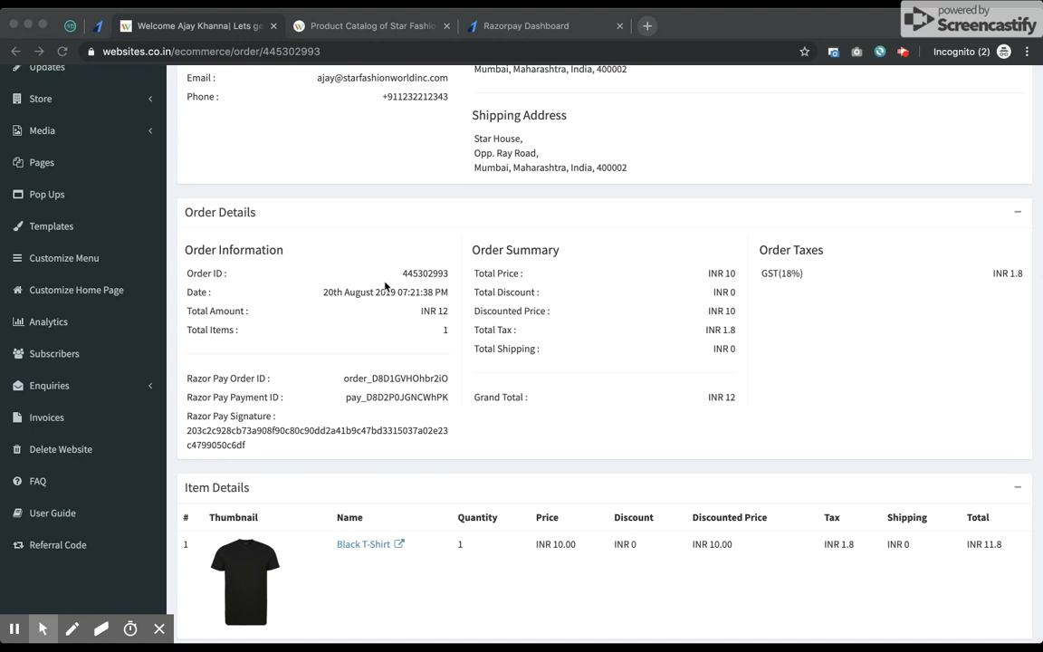
scroll(384, 284, "down", 3)
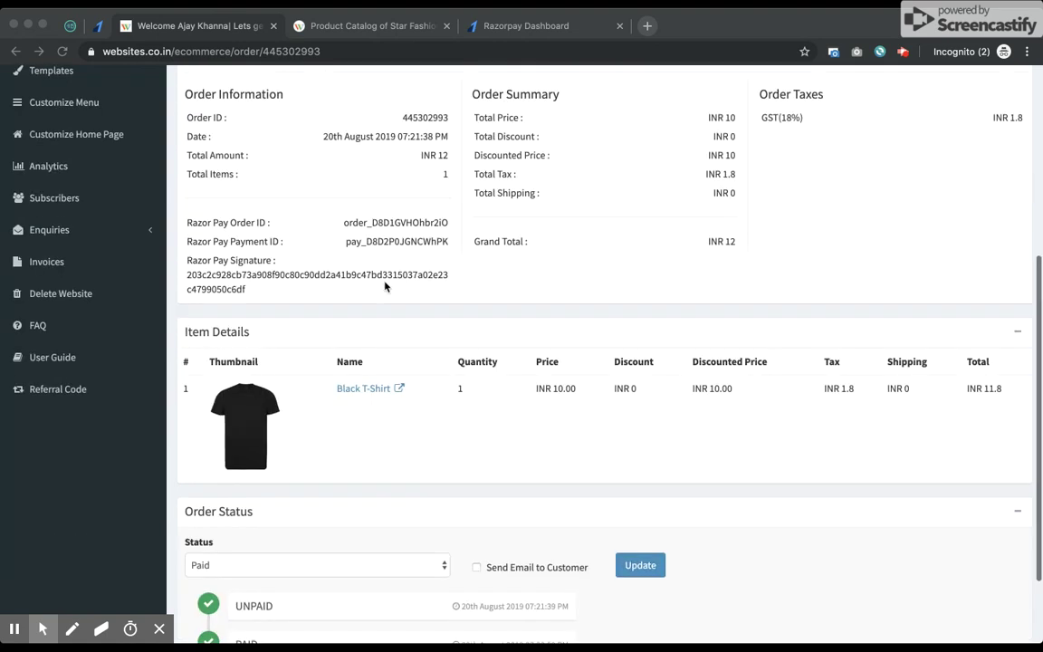
scroll(540, 245, "down", 2)
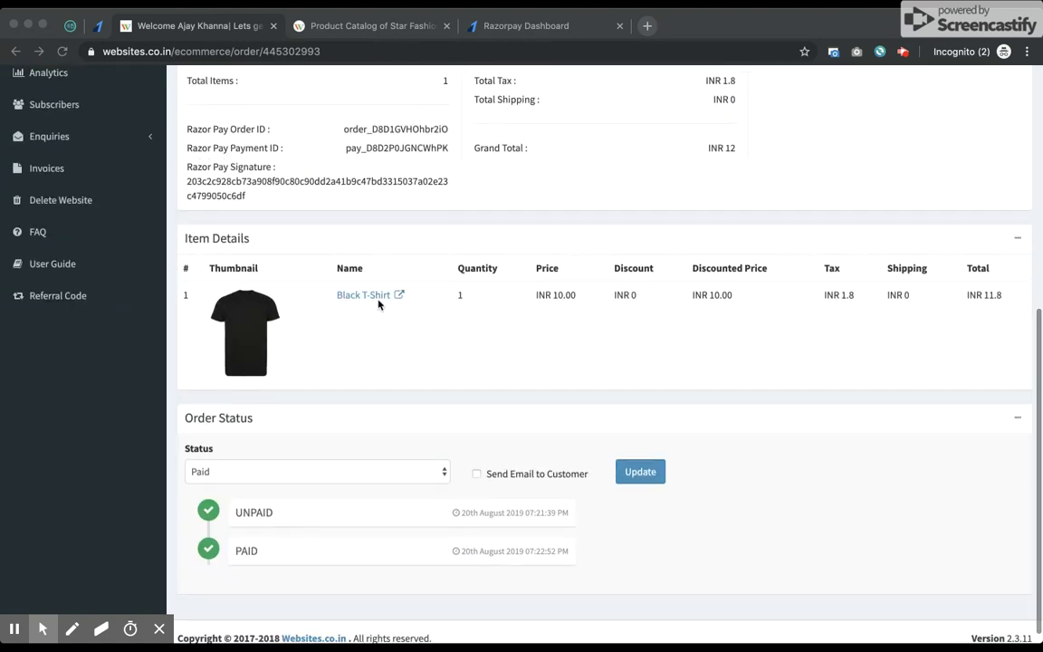
scroll(359, 301, "down", 1)
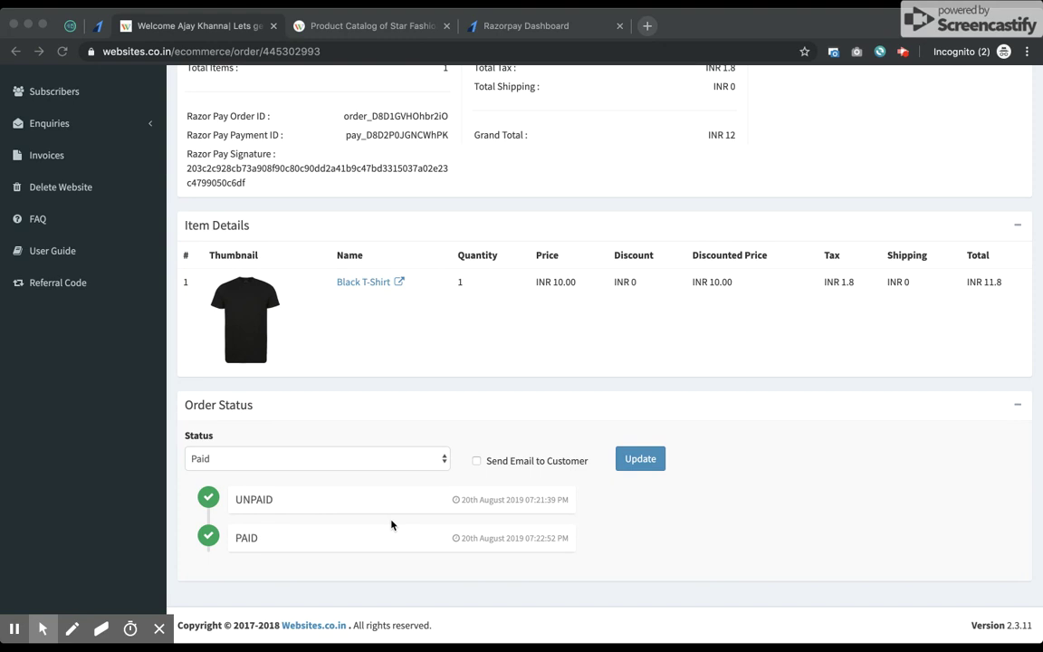
left_click(387, 467)
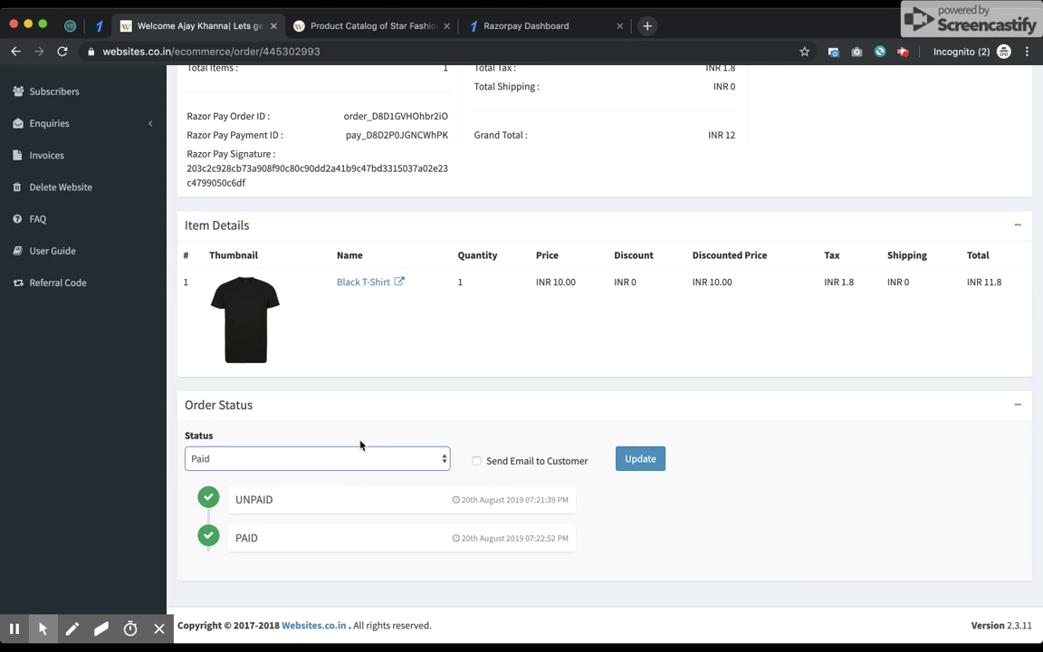
Step: Update the order status to Order Placed, emailing the customer, and close the confirmation
left_click(319, 491)
left_click(477, 462)
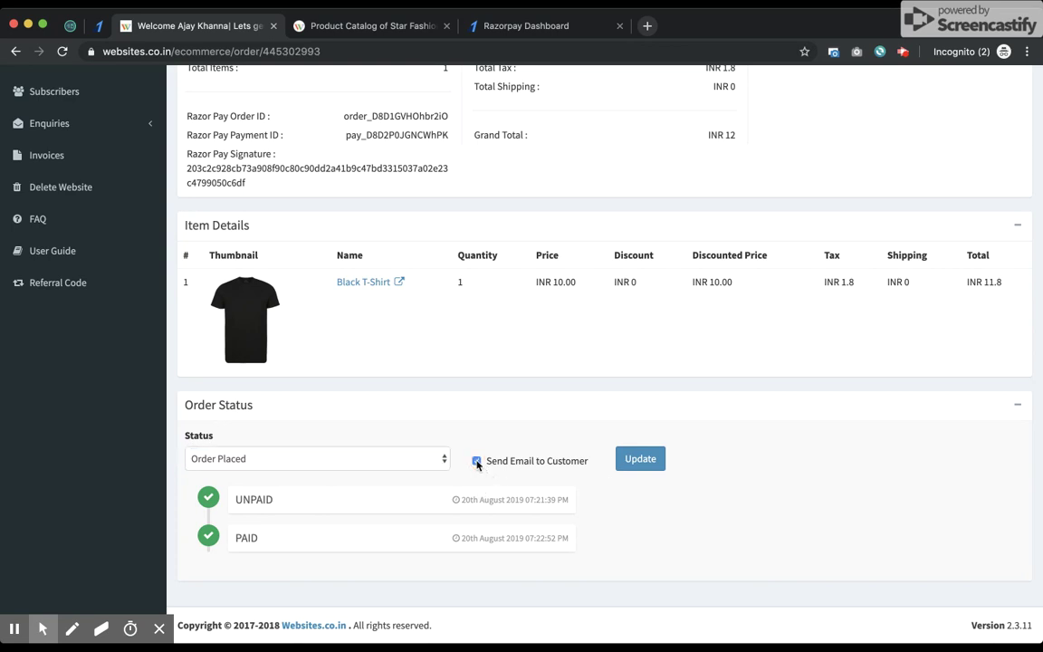
left_click(649, 463)
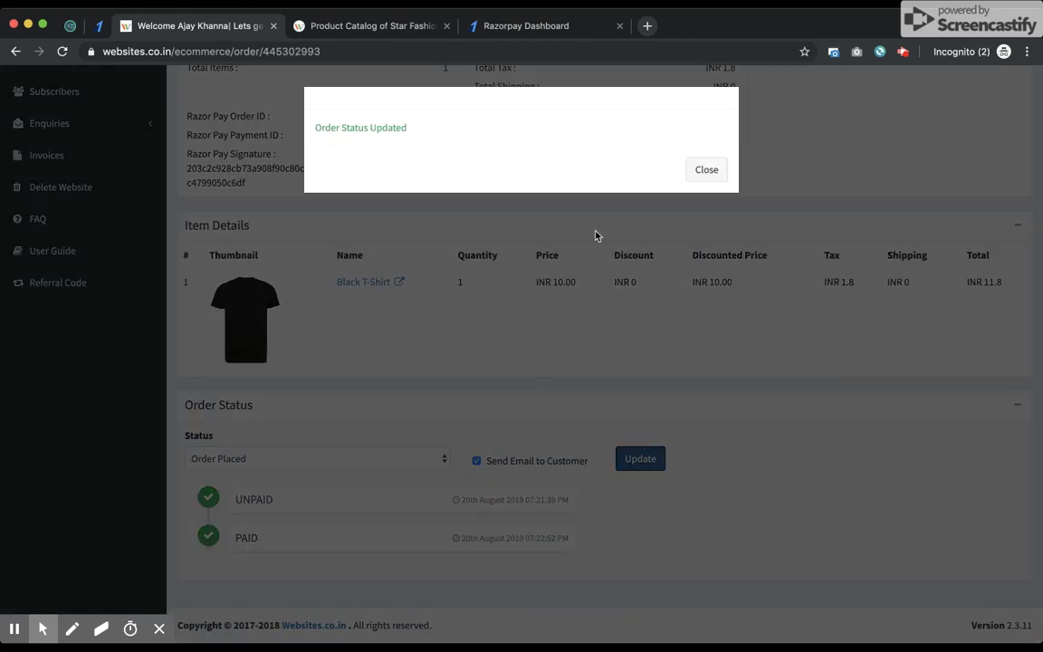
left_click(715, 170)
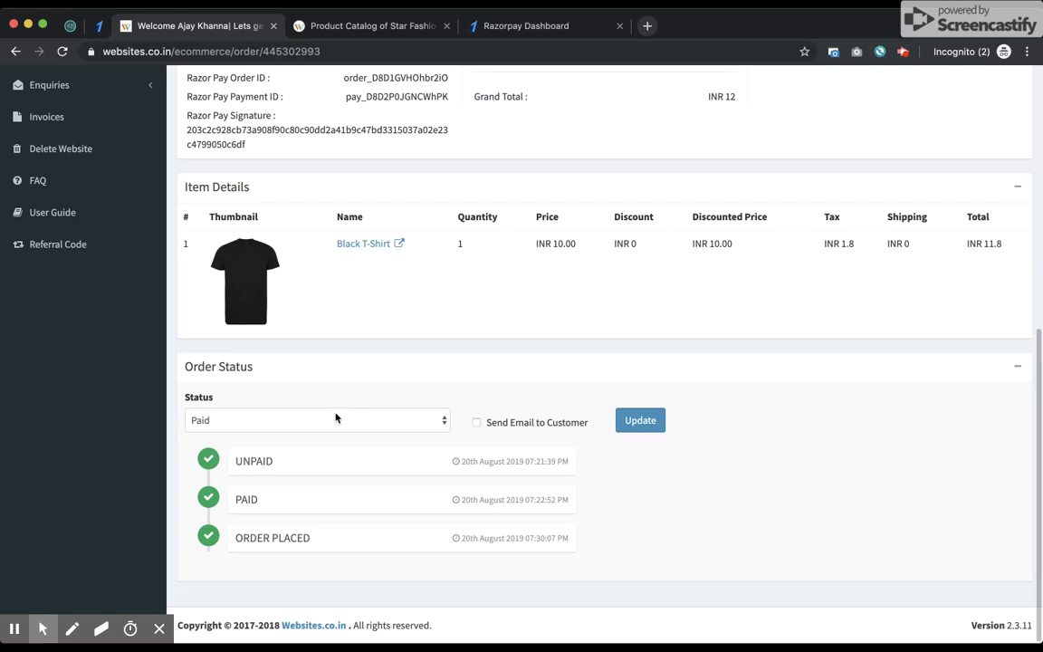
left_click(334, 419)
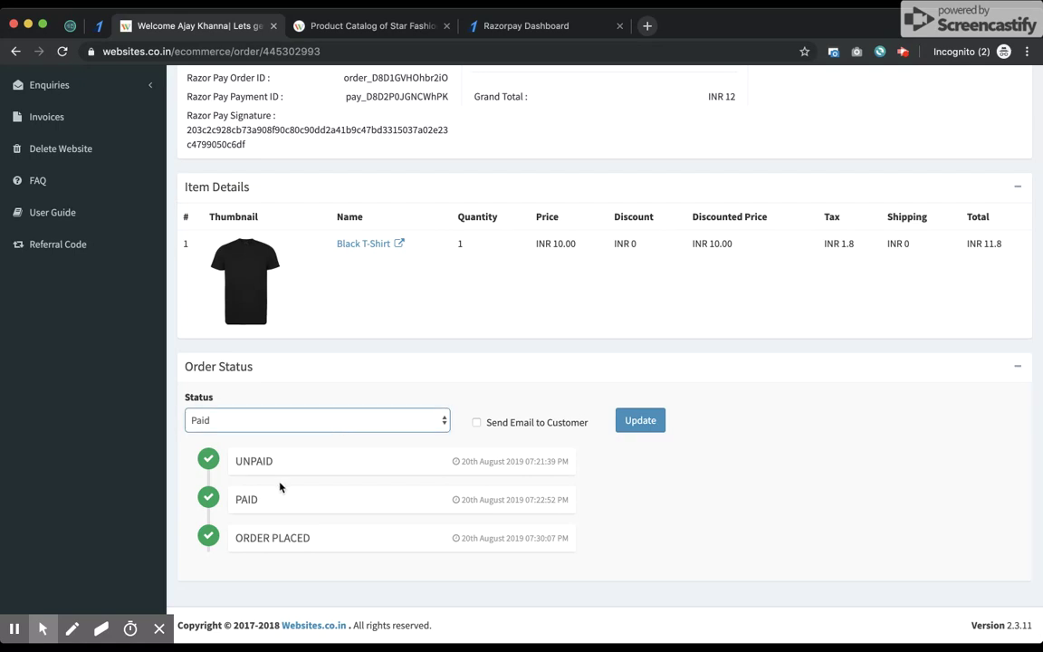
Step: Update the order status to Shipped, emailing the customer, and close the confirmation
key("s")
left_click(494, 424)
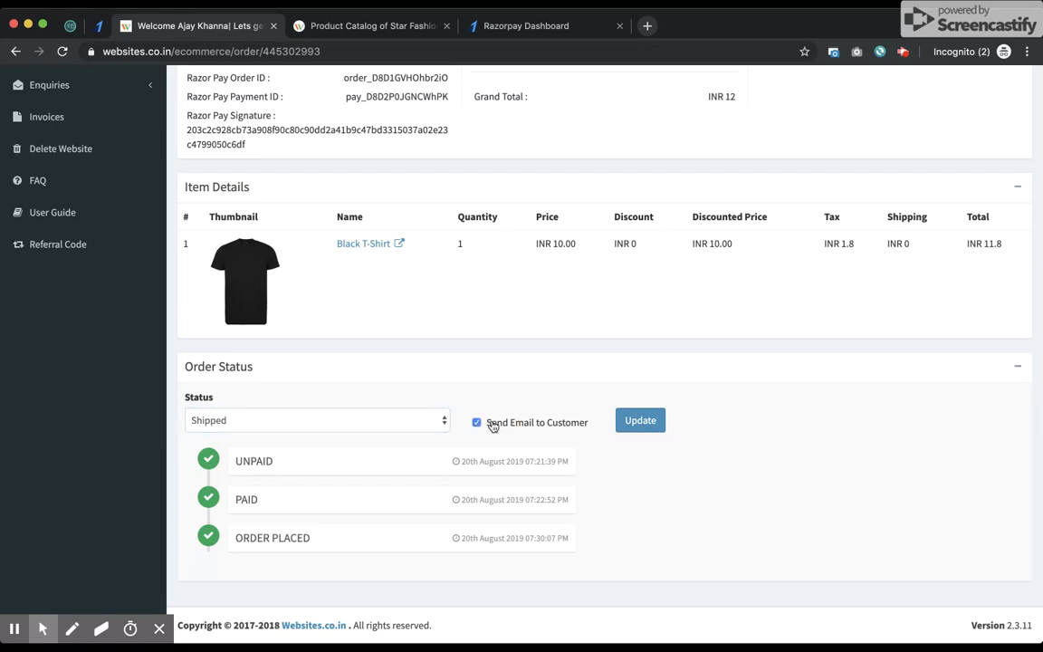
left_click(648, 426)
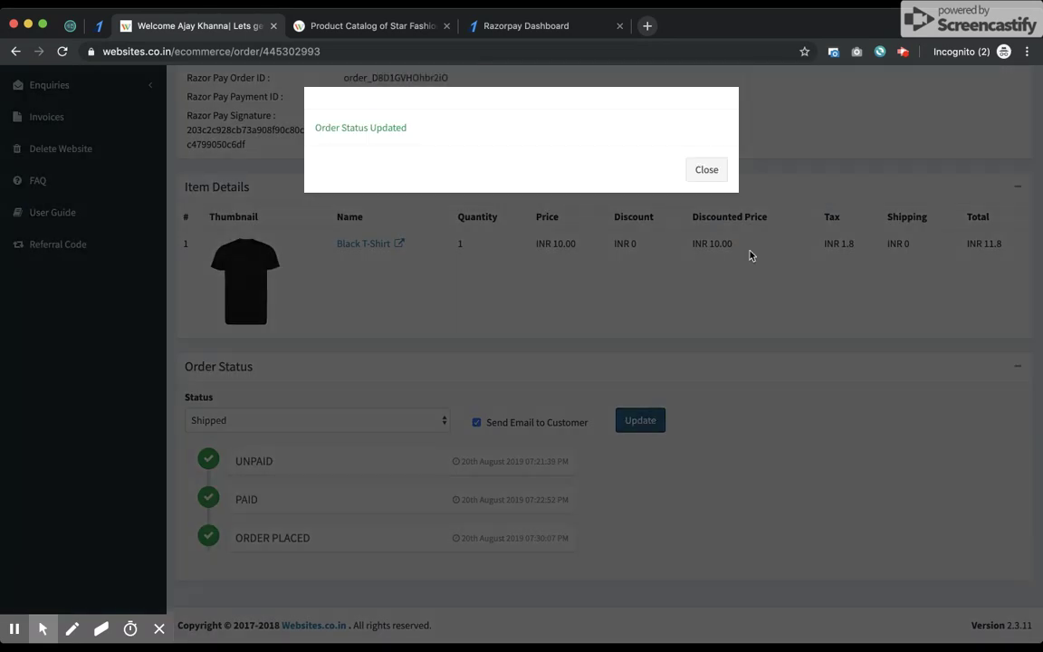
left_click(699, 170)
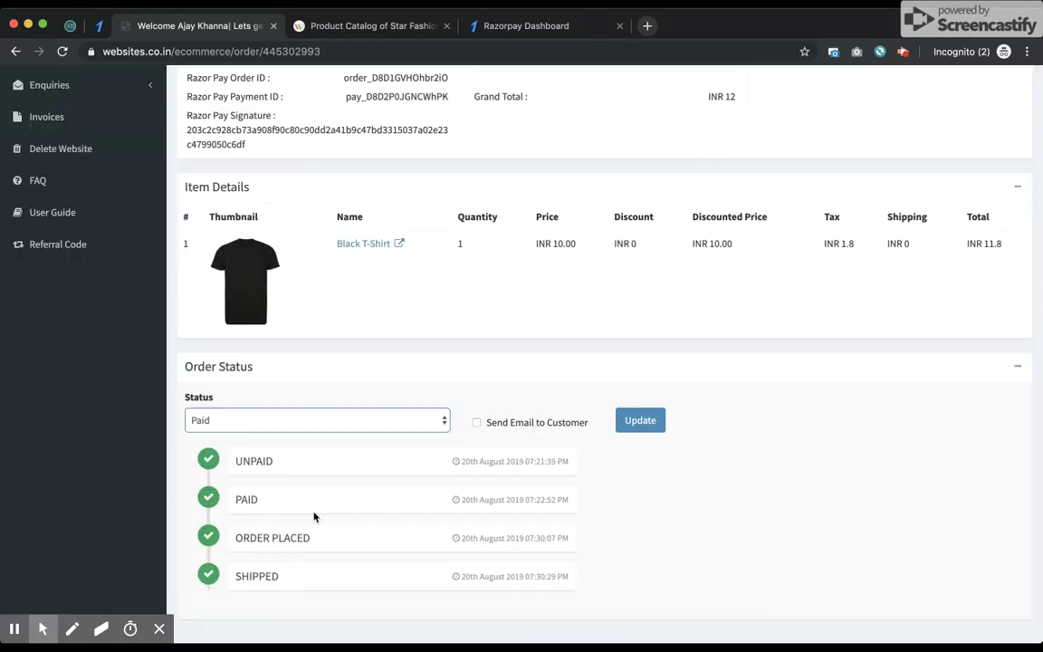
Step: Browse the remaining options in the order Status dropdown
key("c")
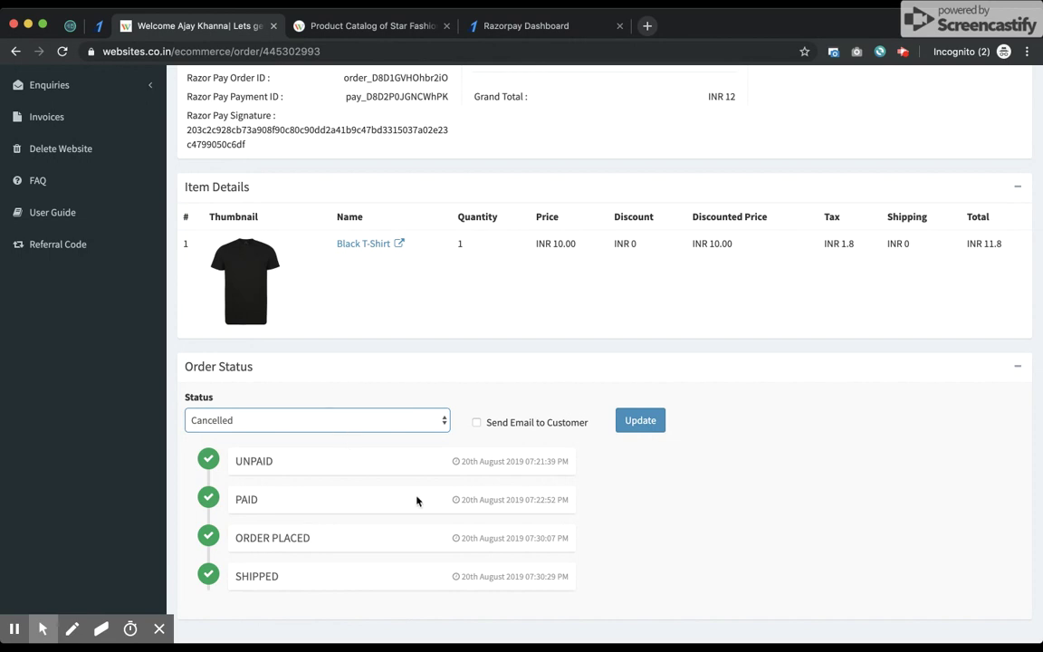
scroll(416, 501, "down", 1)
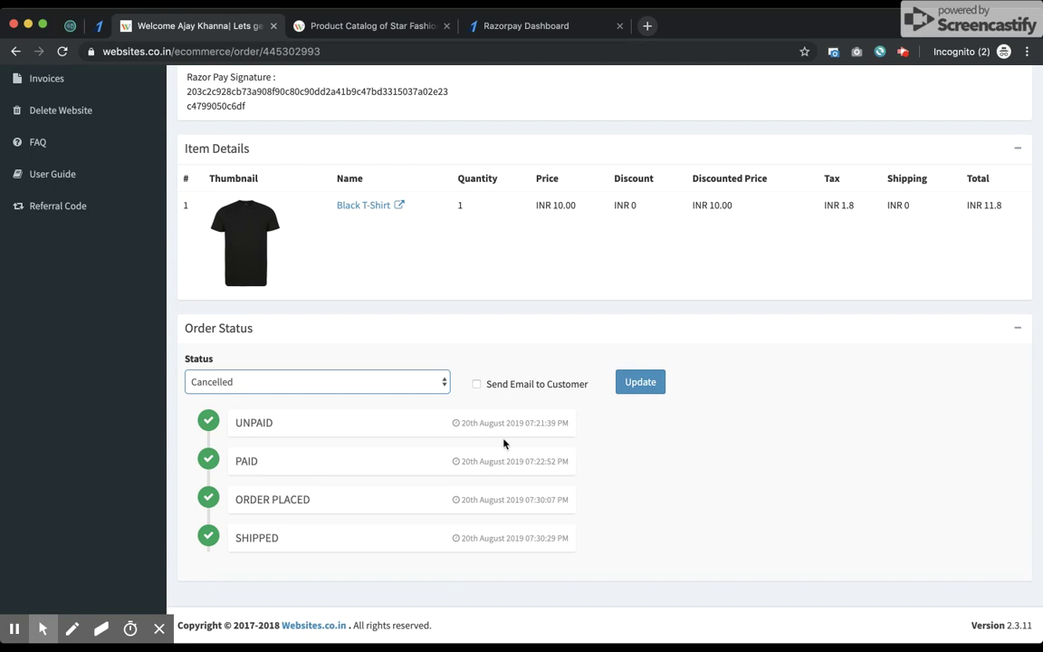
scroll(520, 394, "up", 5)
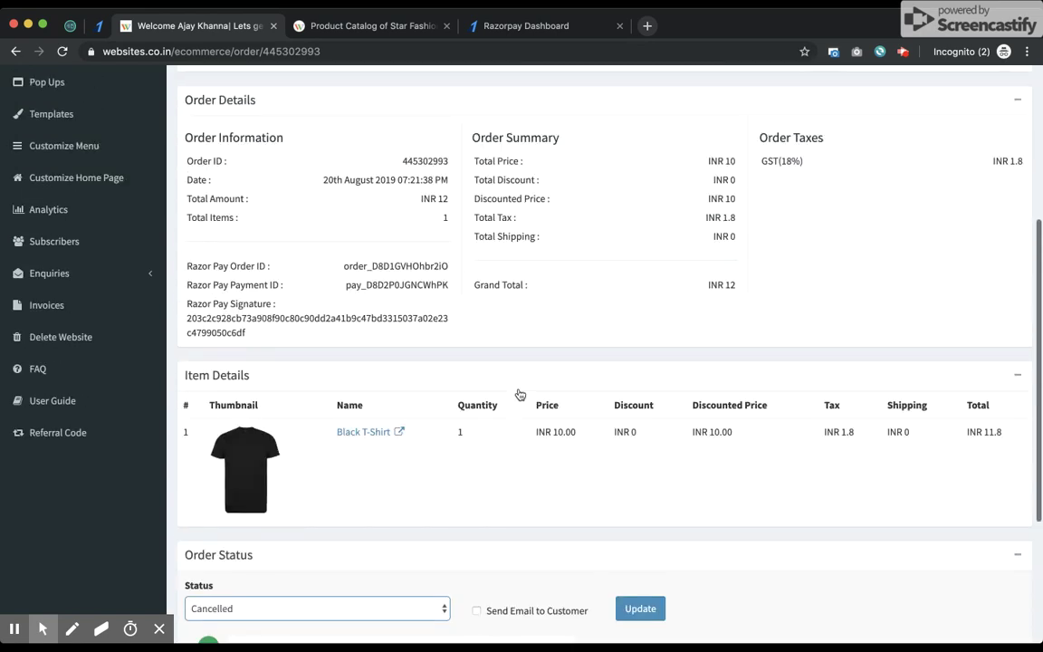